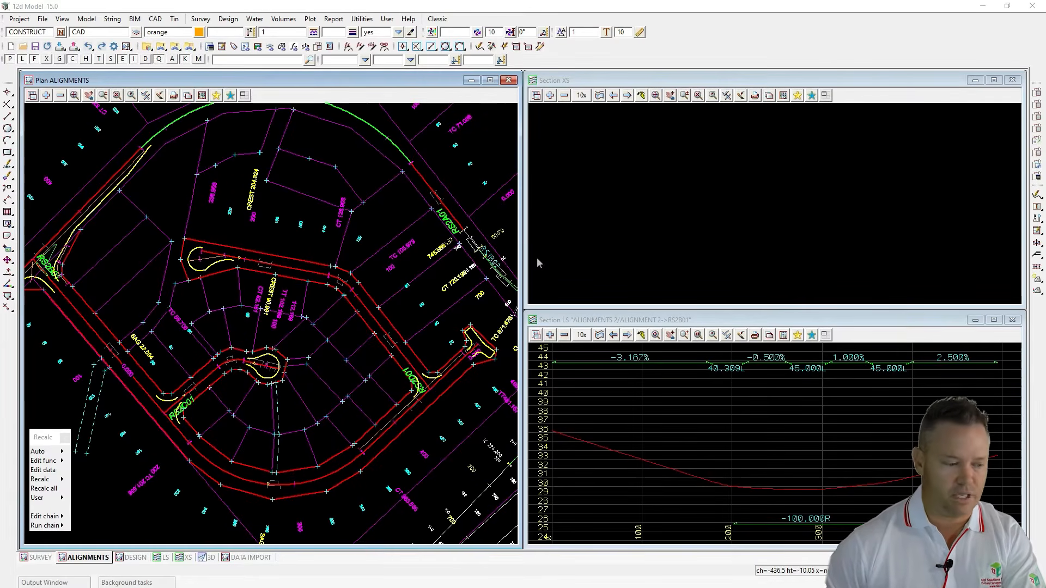
pyautogui.click(228, 18)
pyautogui.moveTo(251, 97)
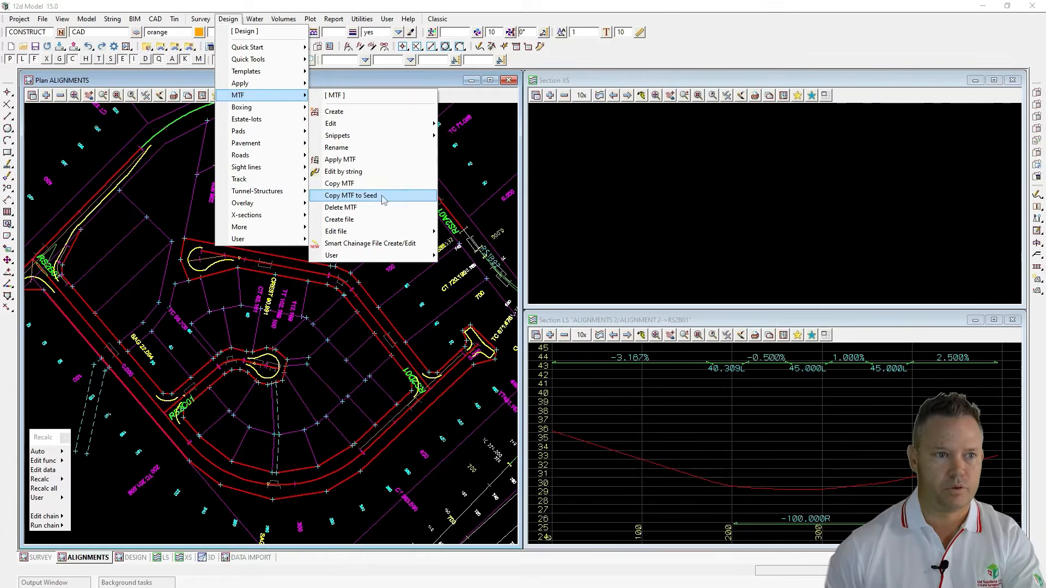
pyautogui.press('Escape')
pyautogui.press('Escape')
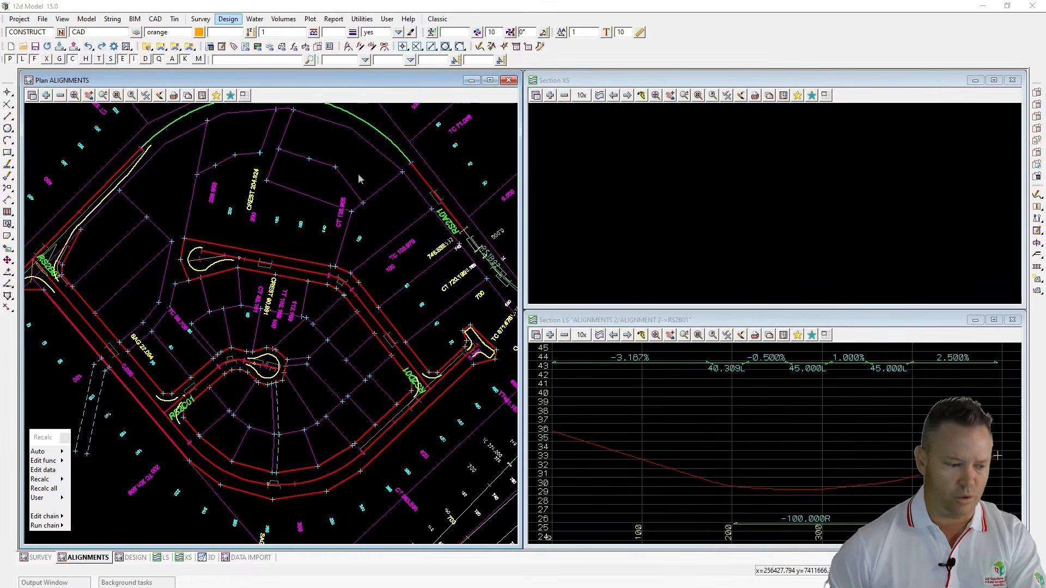
# Step: Open the Create MTF File dialog and look through the existing MTF files available in the project folder
pyautogui.click(228, 19)
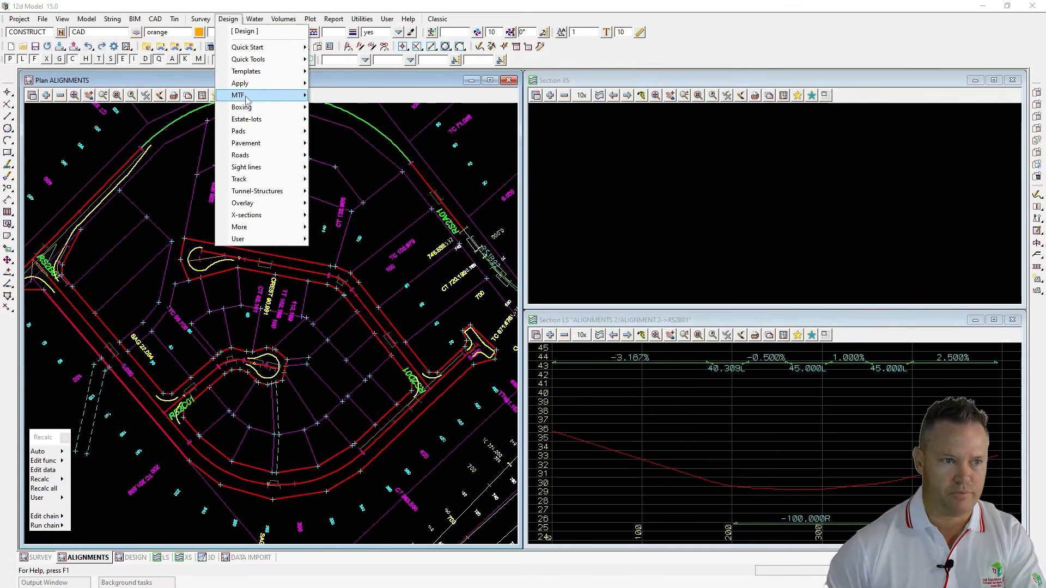
pyautogui.click(346, 114)
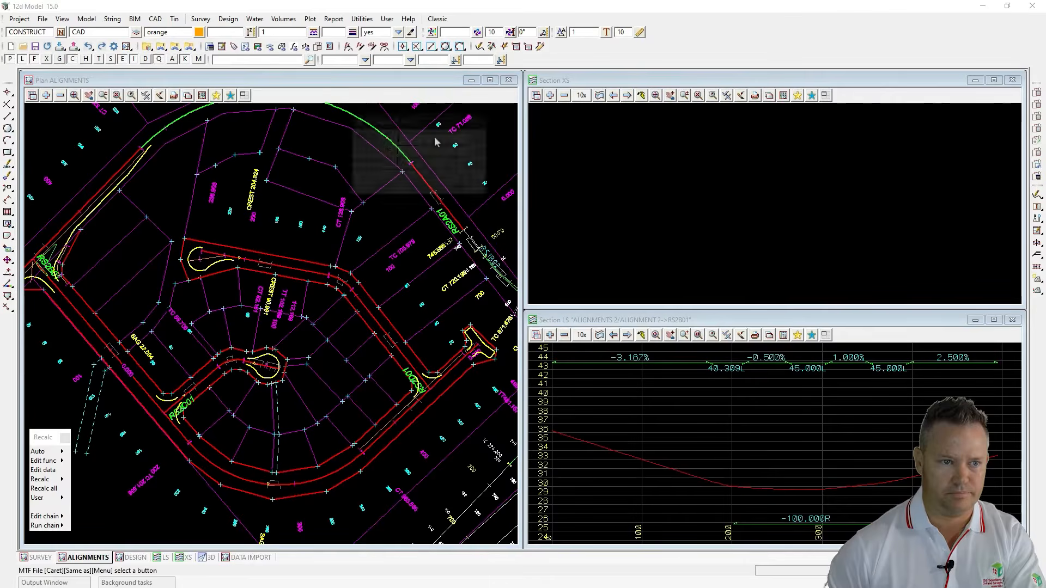
pyautogui.moveTo(406, 121); pyautogui.dragTo(878, 121)
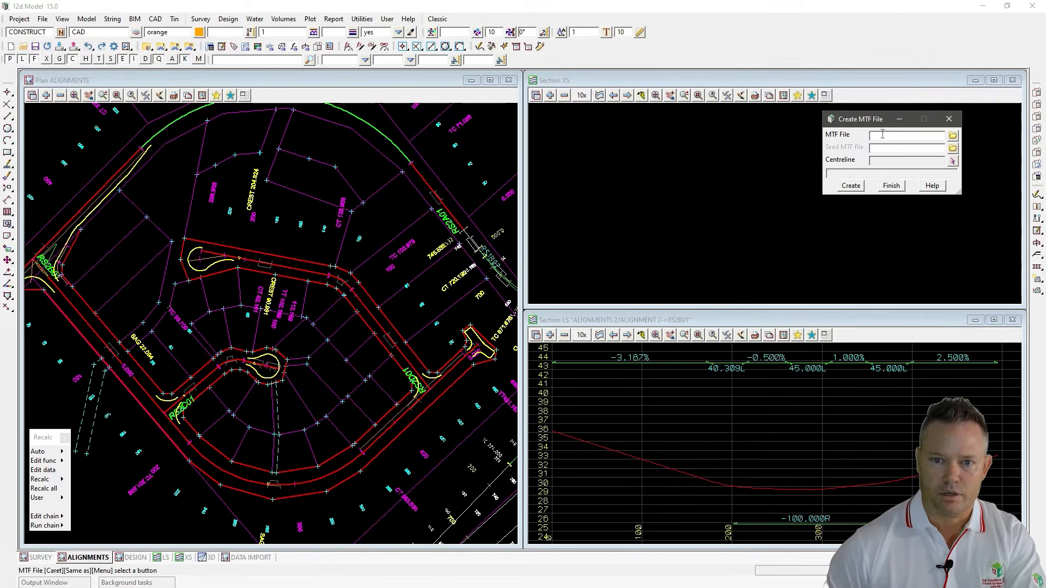
pyautogui.click(953, 136)
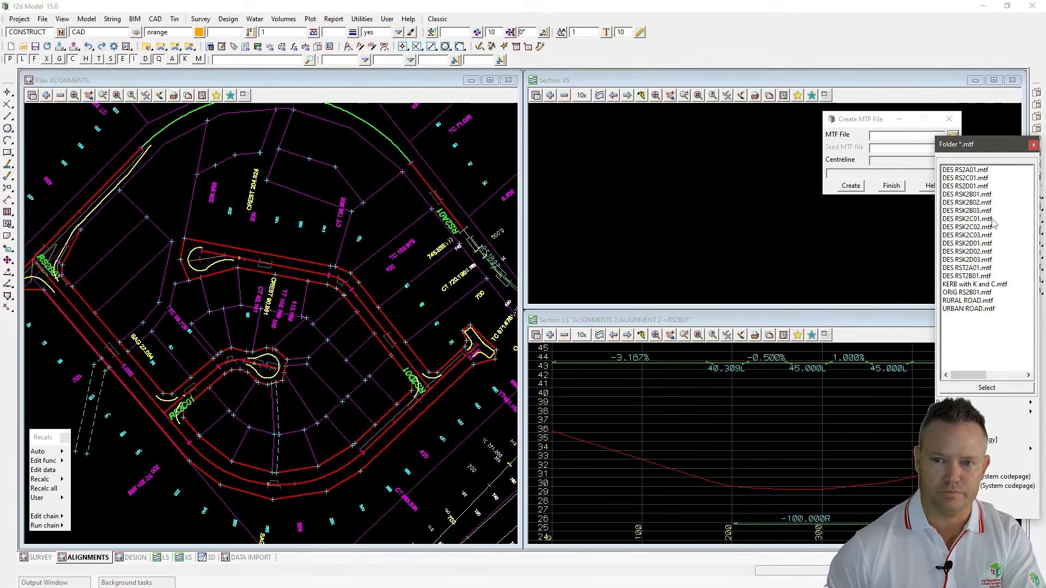
pyautogui.click(1034, 146)
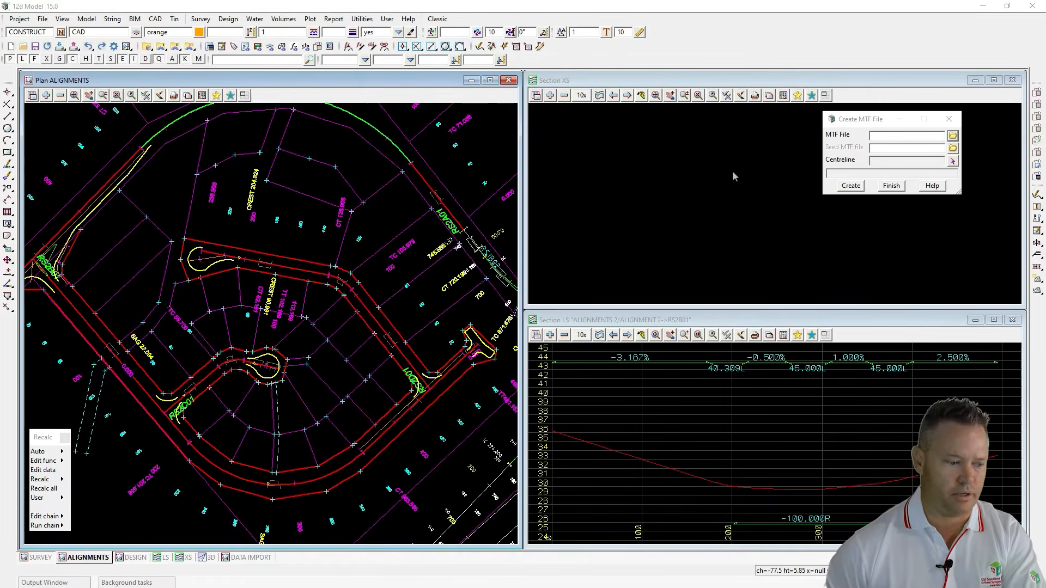
# Step: Open the Edit MTF File dialog and choose URBAN ROAD.mtf as the MTF file
pyautogui.click(228, 22)
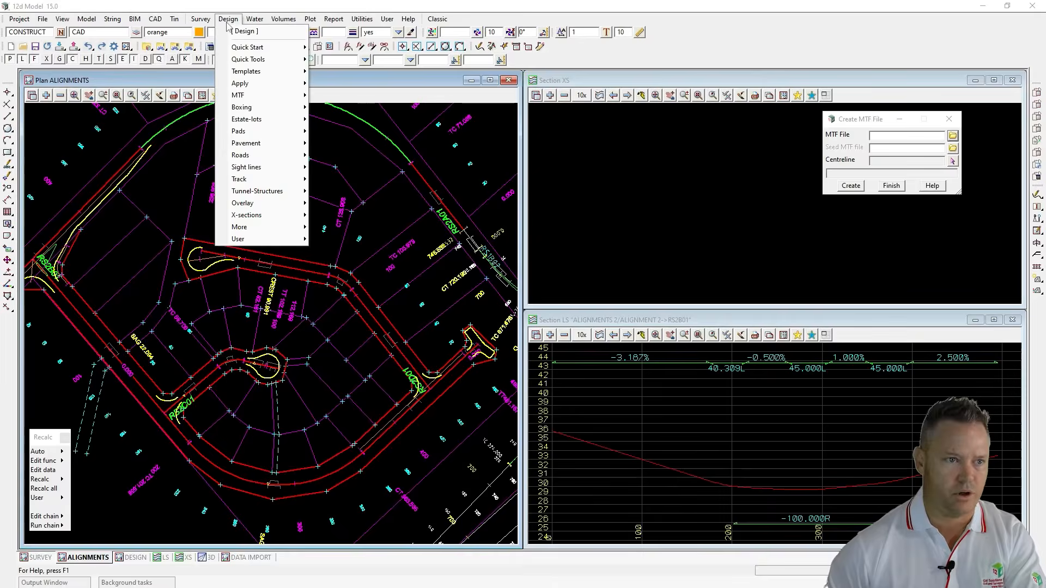
pyautogui.moveTo(250, 96)
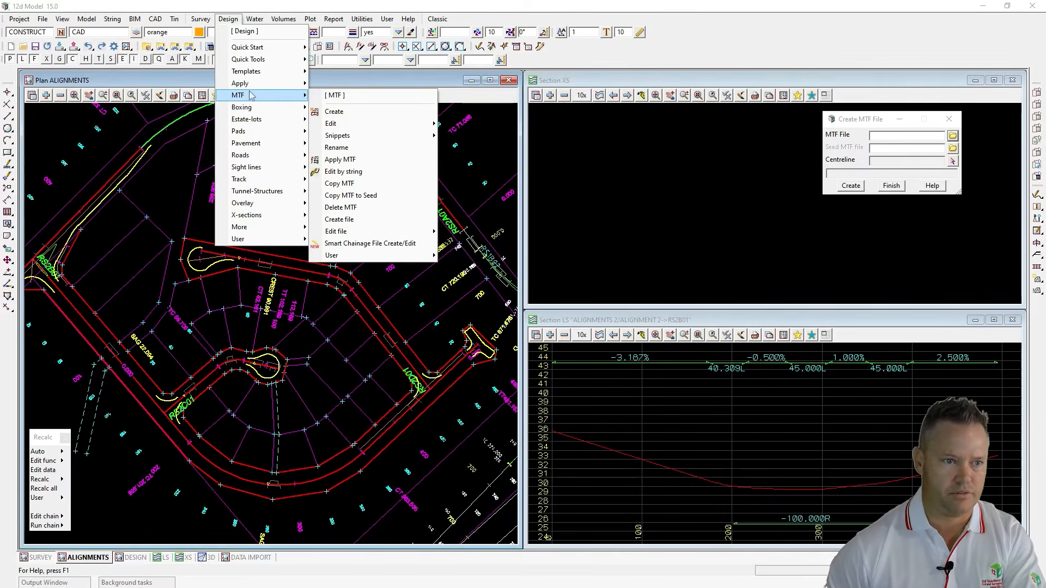
pyautogui.moveTo(341, 125)
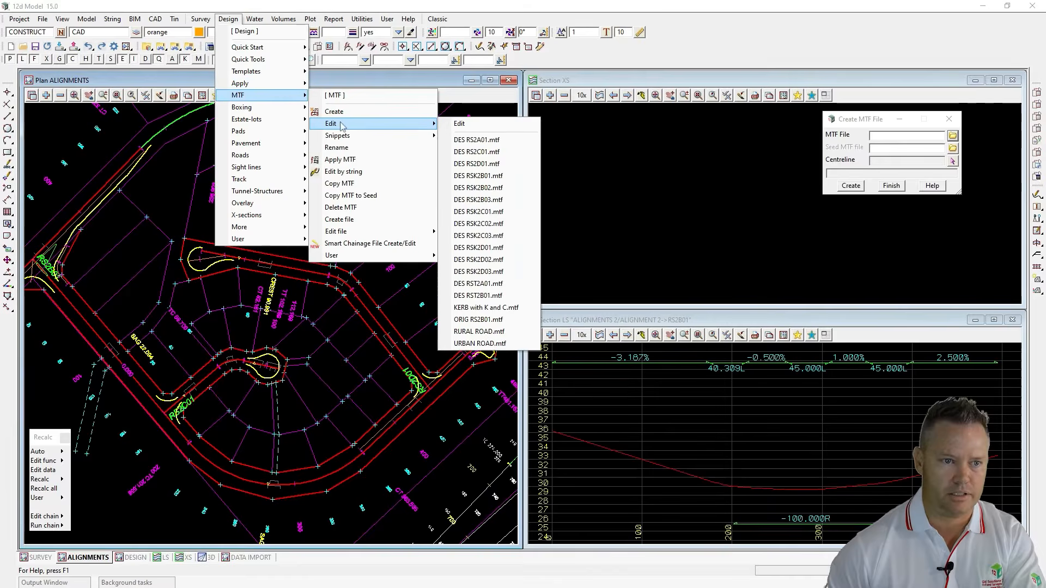
pyautogui.click(463, 124)
pyautogui.moveTo(524, 121); pyautogui.dragTo(591, 122)
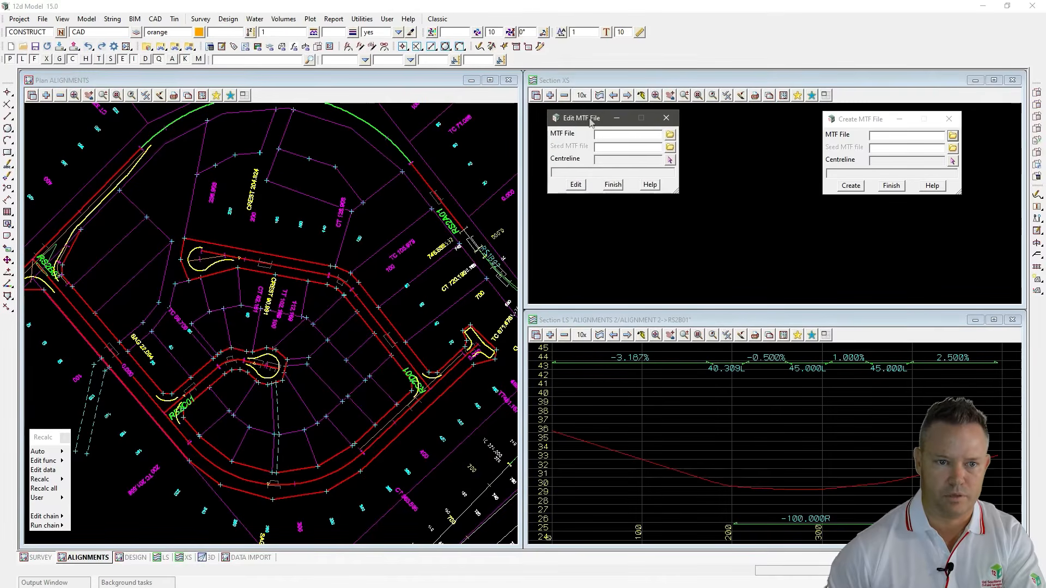
pyautogui.click(669, 134)
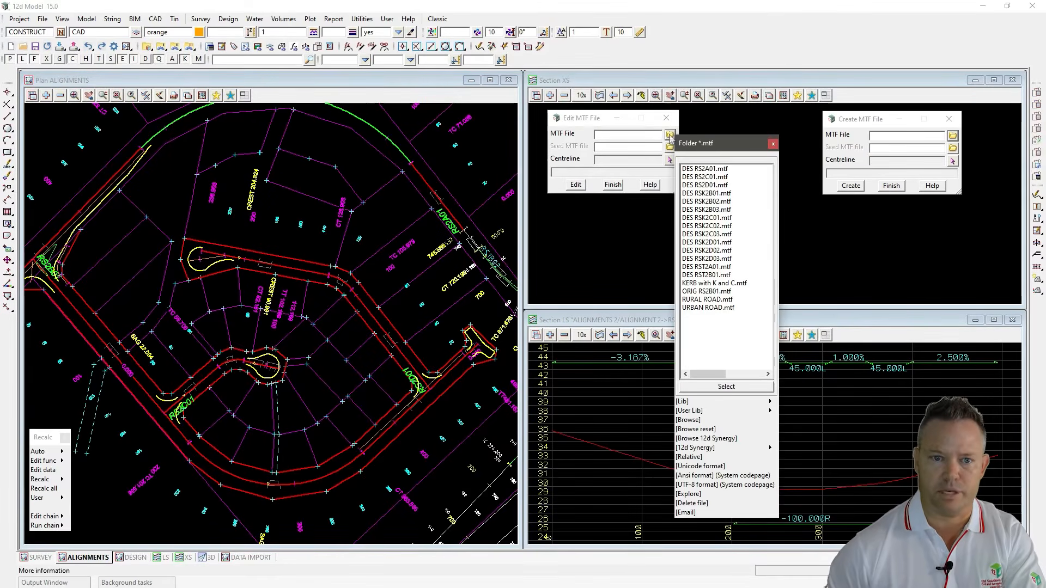
pyautogui.click(699, 308)
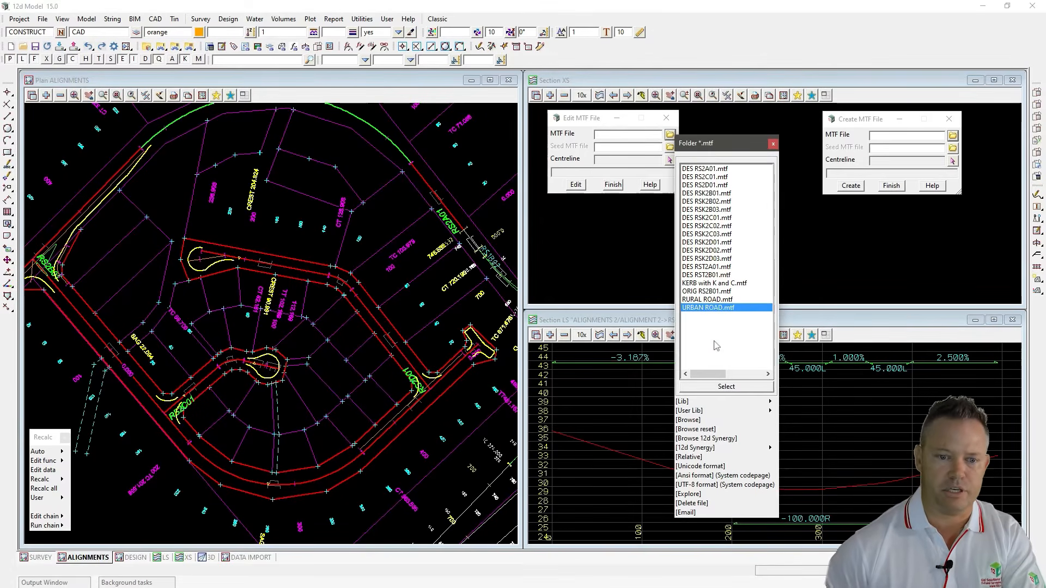
pyautogui.click(725, 387)
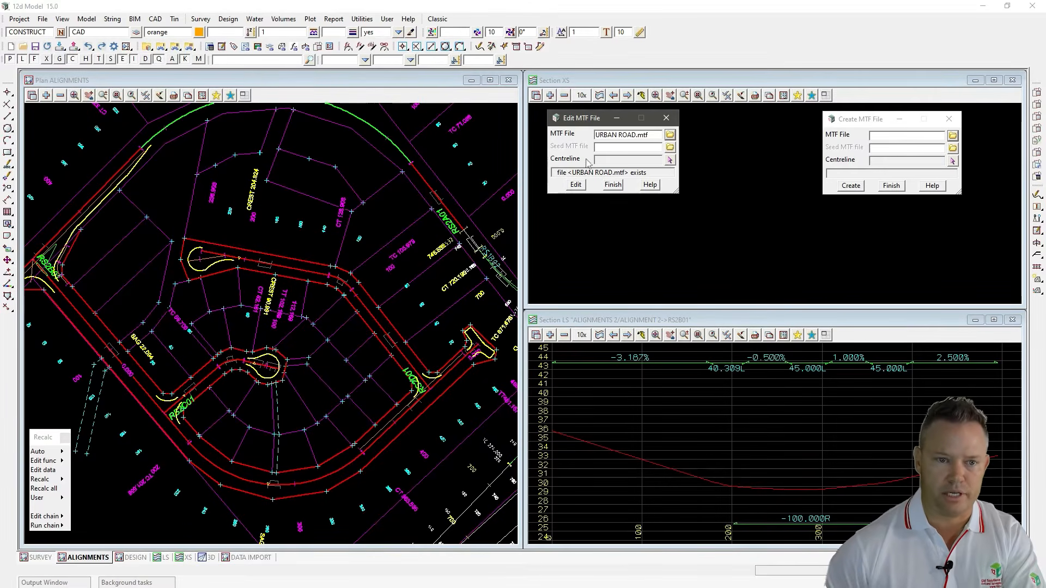
# Step: Assign the RS2B01 alignment as the centreline and start editing the MTF file
pyautogui.click(669, 161)
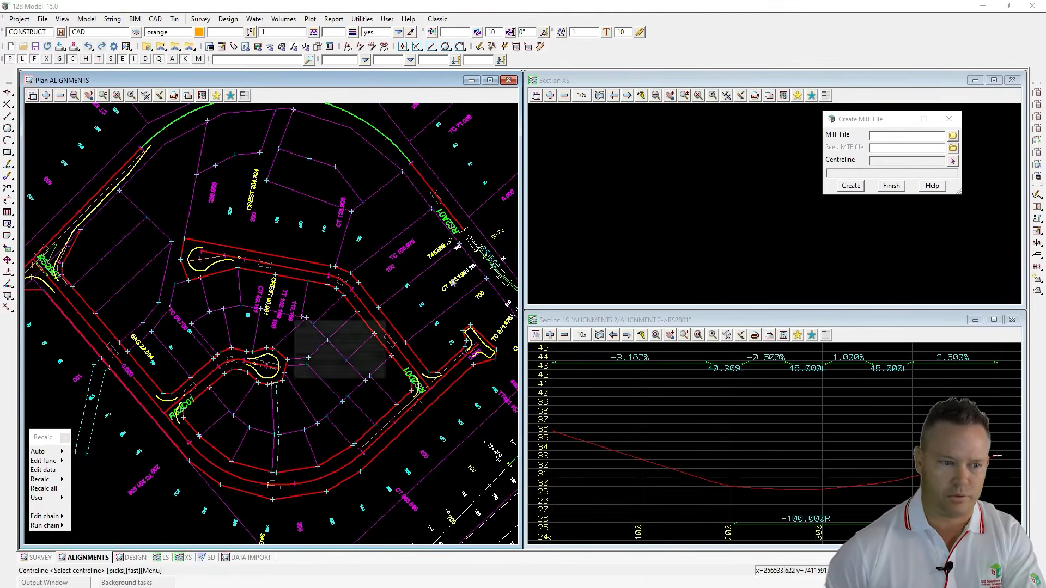
pyautogui.click(92, 329)
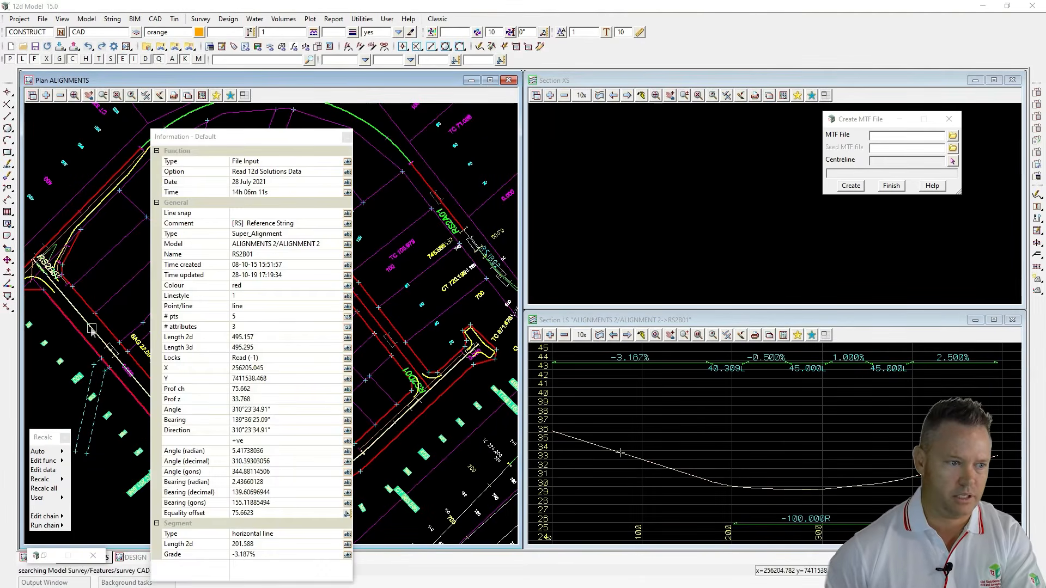
pyautogui.middleClick(92, 329)
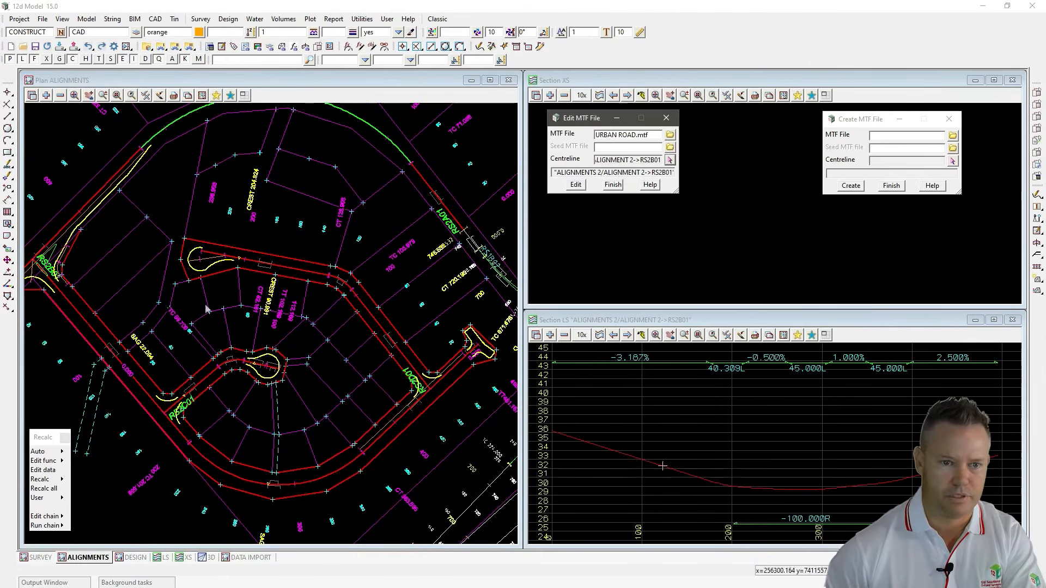
pyautogui.click(577, 186)
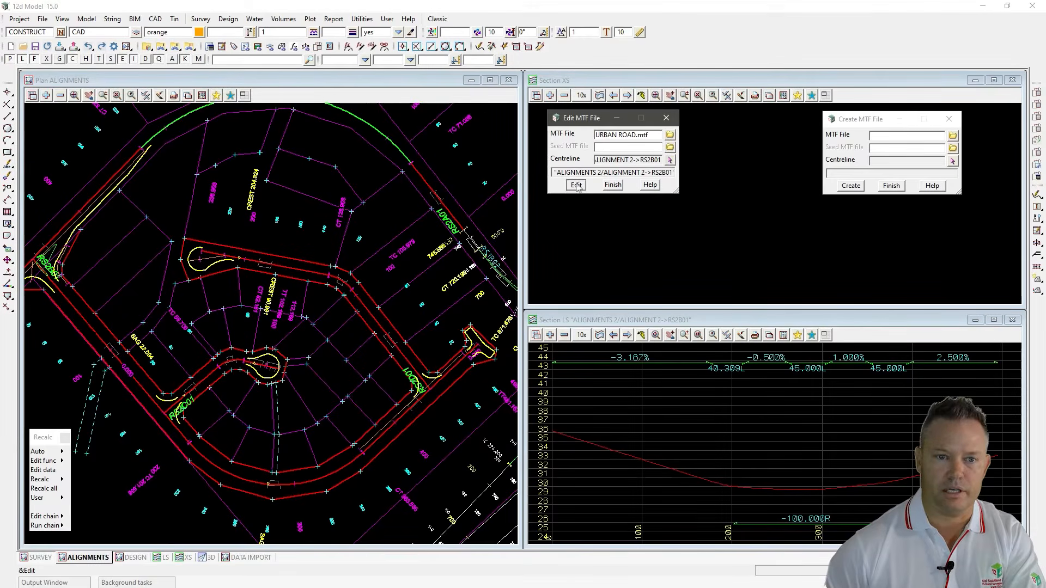
pyautogui.moveTo(581, 161); pyautogui.dragTo(556, 125)
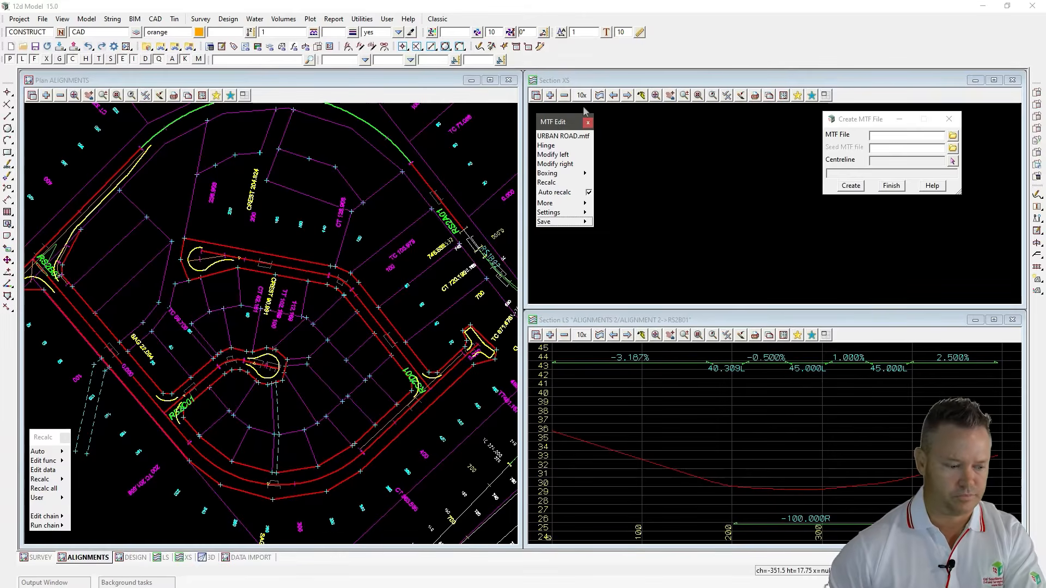
# Step: Review the left-side modifiers of URBAN ROAD.mtf, including the road template and pavement snippets, and close the list
pyautogui.click(562, 155)
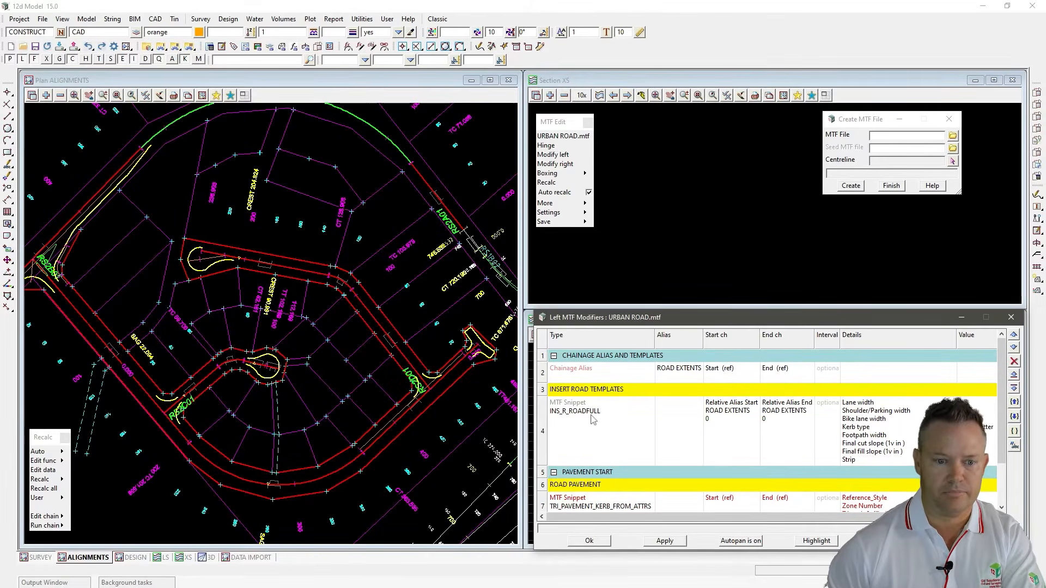
pyautogui.scroll(-3, 608, 408)
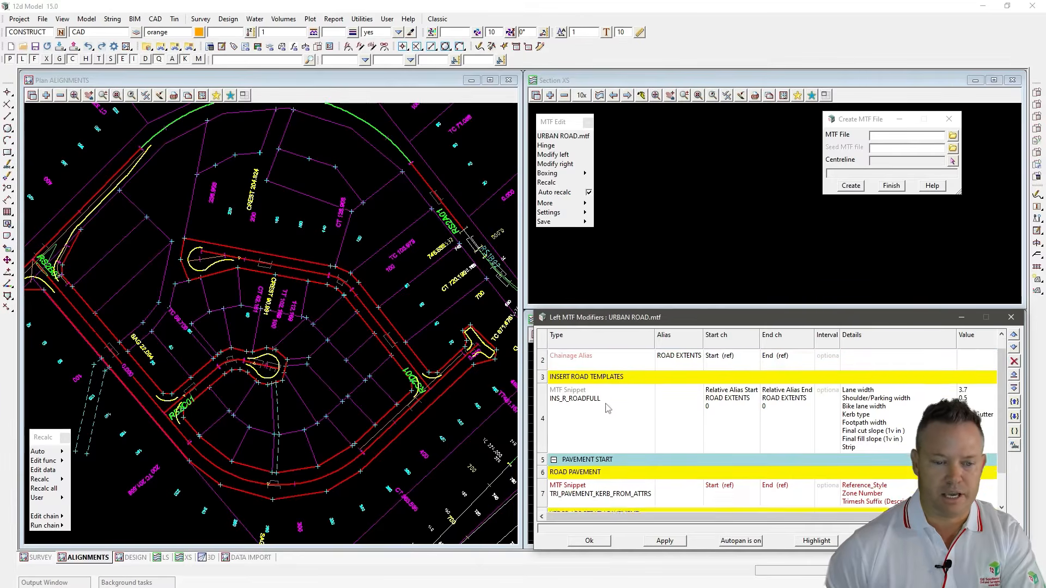
pyautogui.scroll(-1, 607, 408)
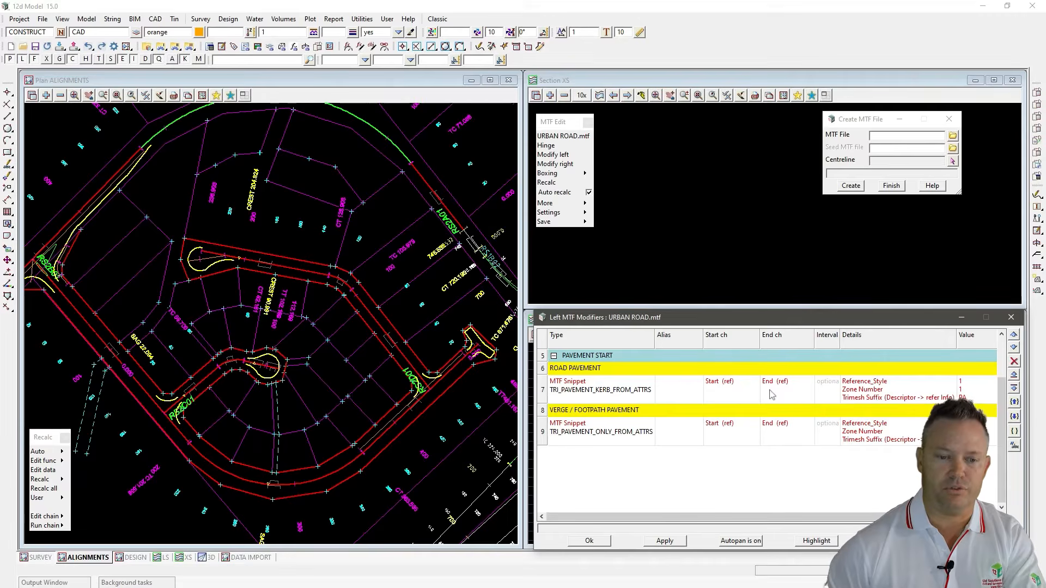
pyautogui.click(589, 541)
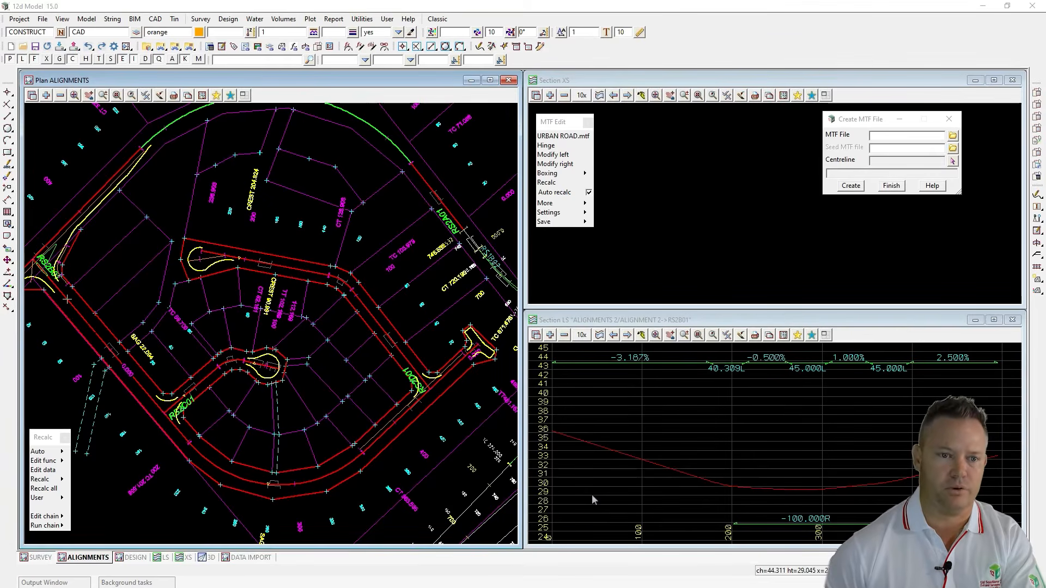
# Step: Open the Auto Super/Widening option that enables super/widening names for the MTF
pyautogui.click(577, 206)
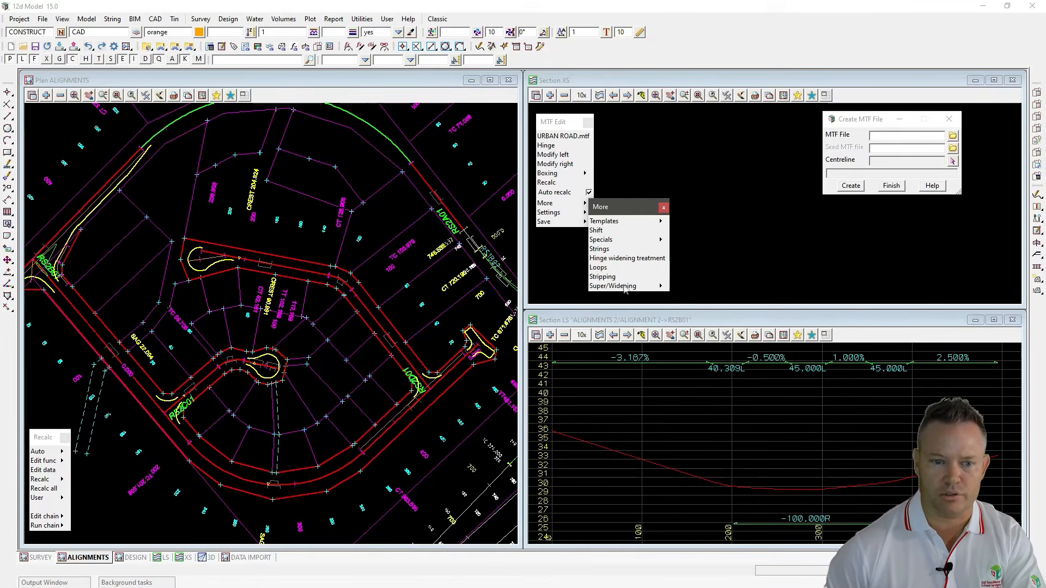
pyautogui.click(660, 286)
pyautogui.click(688, 304)
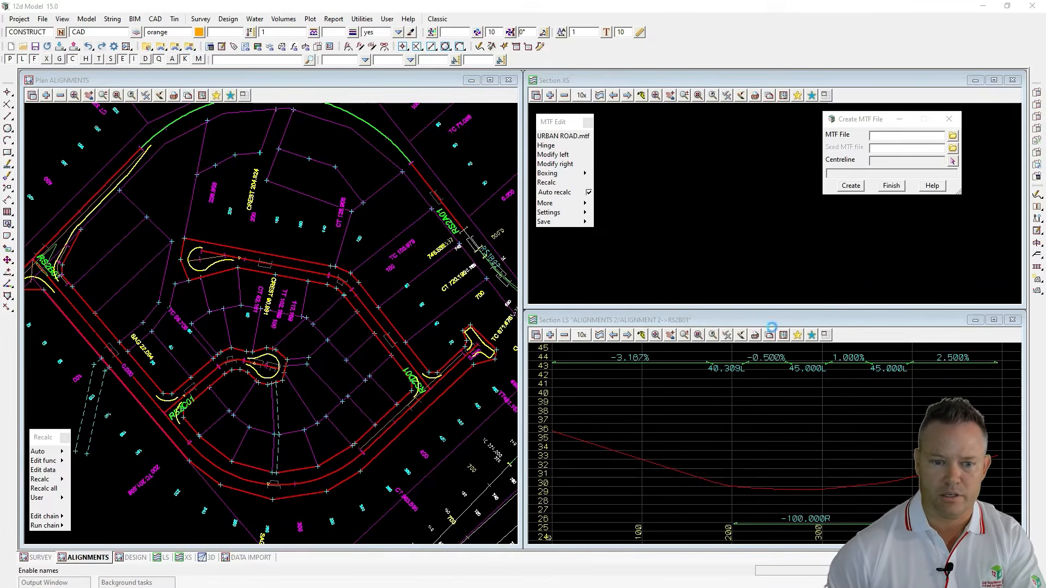
pyautogui.moveTo(753, 313); pyautogui.dragTo(749, 240)
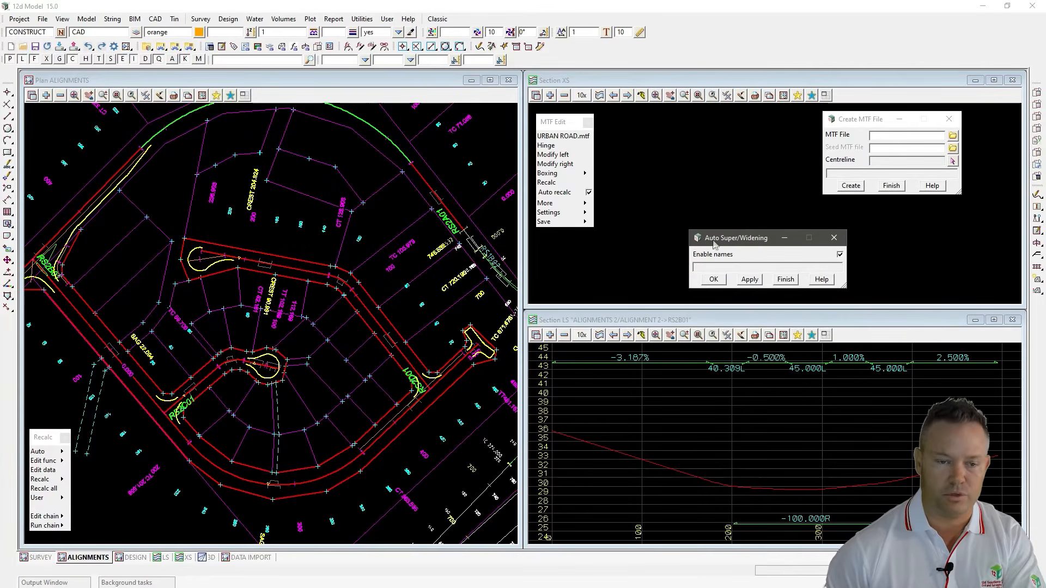
# Step: Review the left-side super crossfall strings and the MTF editor's settings options, closing the super/widening dialogs
pyautogui.click(564, 204)
pyautogui.click(656, 286)
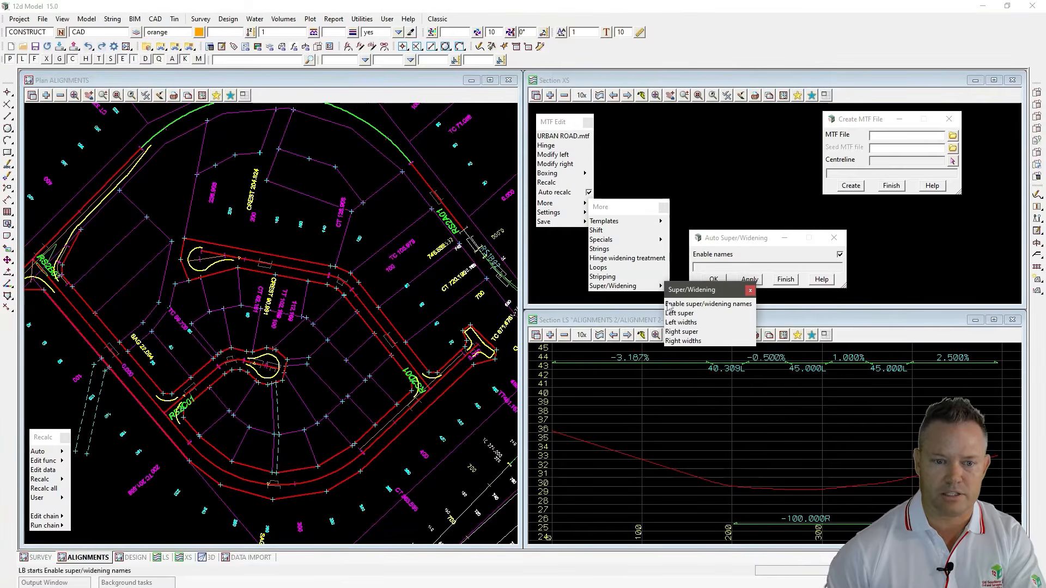
pyautogui.click(680, 314)
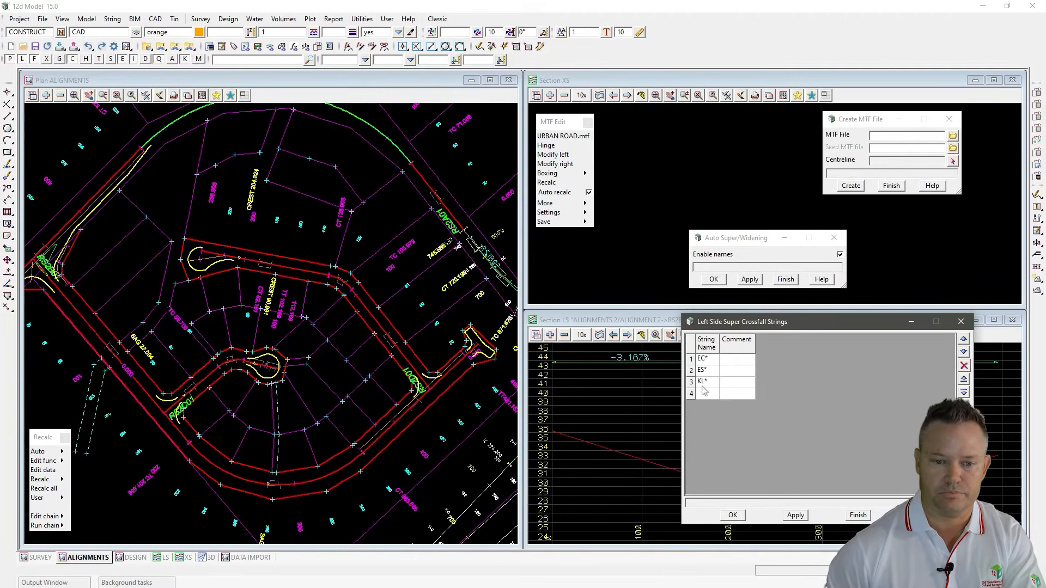
pyautogui.click(733, 515)
pyautogui.click(714, 279)
pyautogui.moveTo(584, 214)
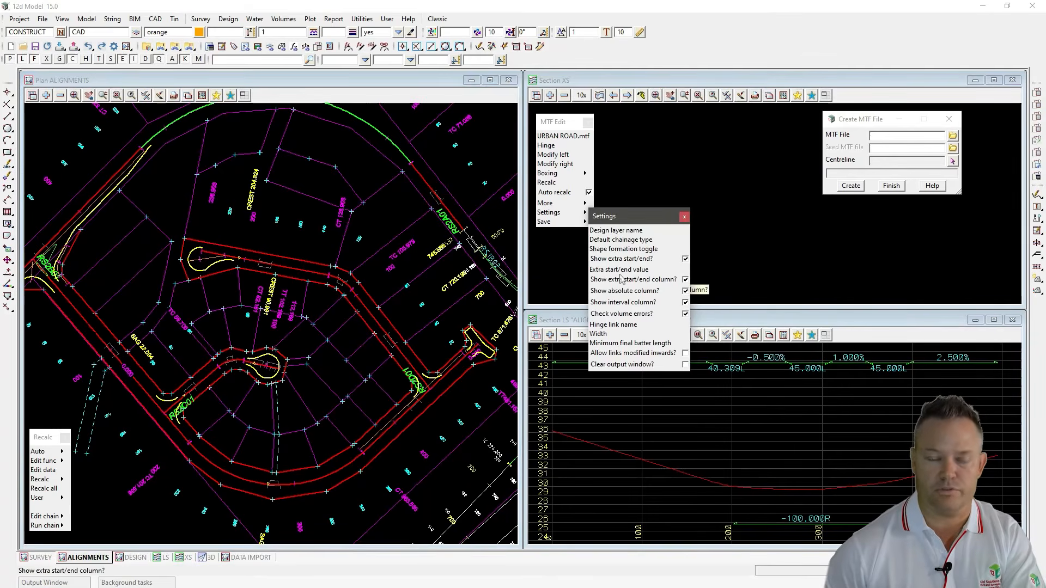
pyautogui.click(685, 217)
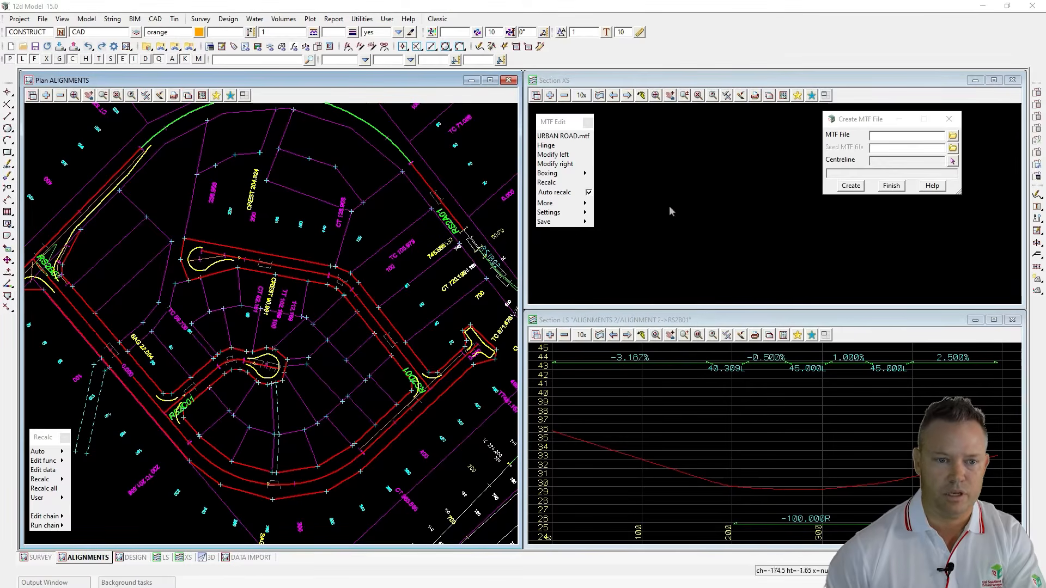
# Step: Save URBAN ROAD.mtf and finish the MTF editing session
pyautogui.click(571, 122)
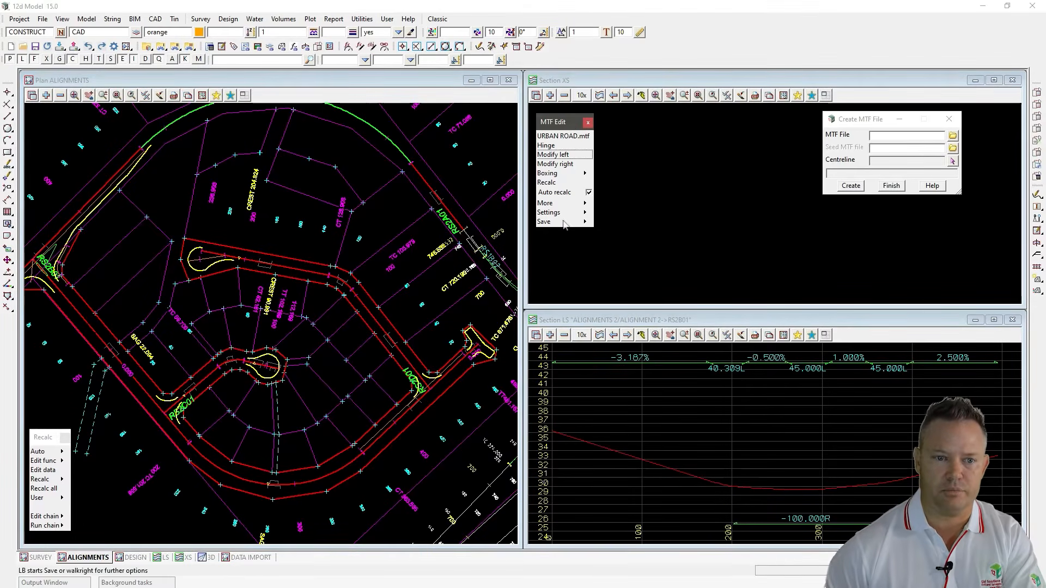
pyautogui.moveTo(586, 221)
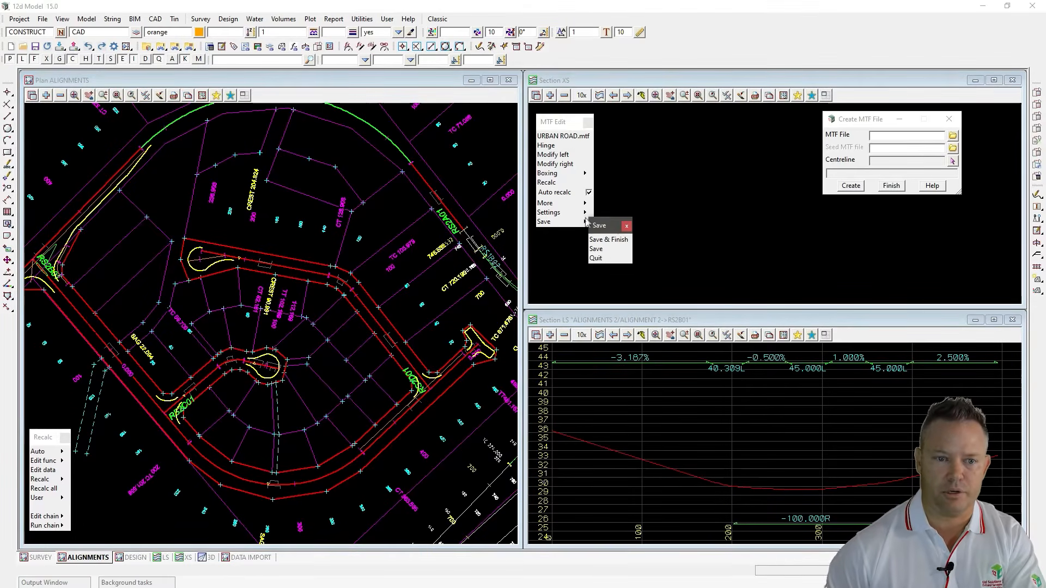
pyautogui.click(613, 240)
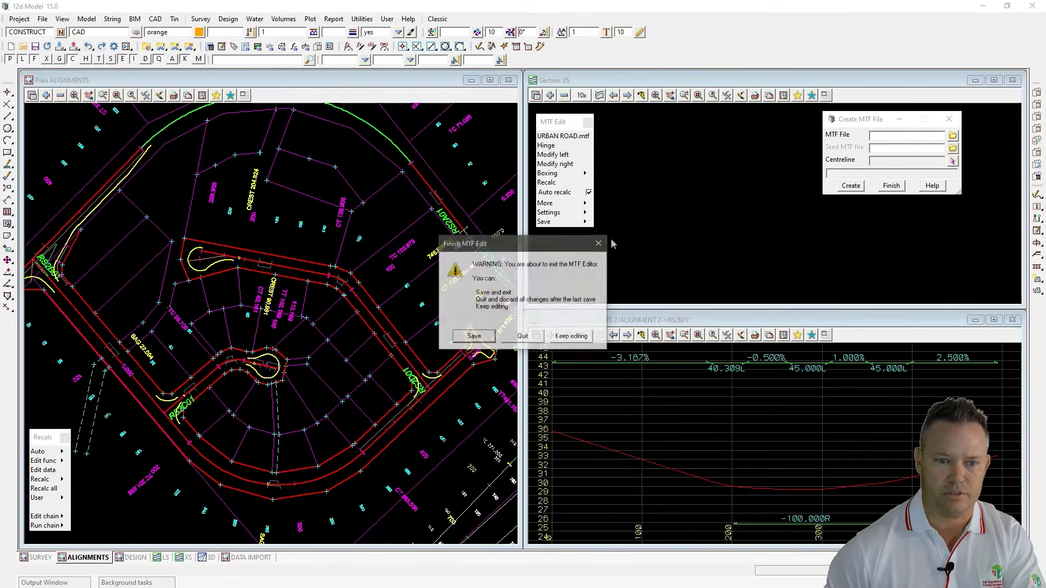
pyautogui.click(472, 338)
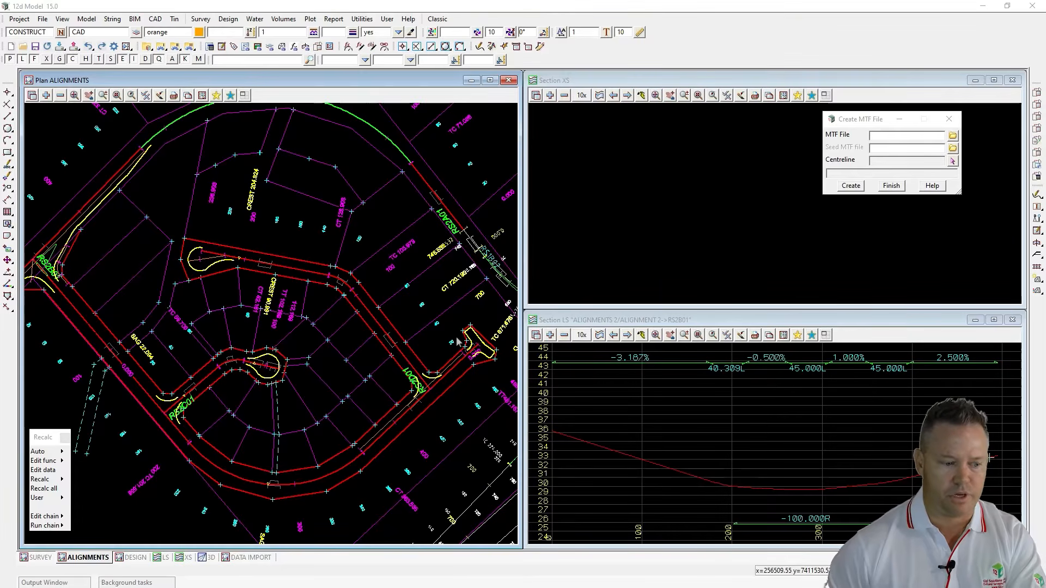
# Step: Open the project's MTF folder in File Explorer
pyautogui.click(148, 47)
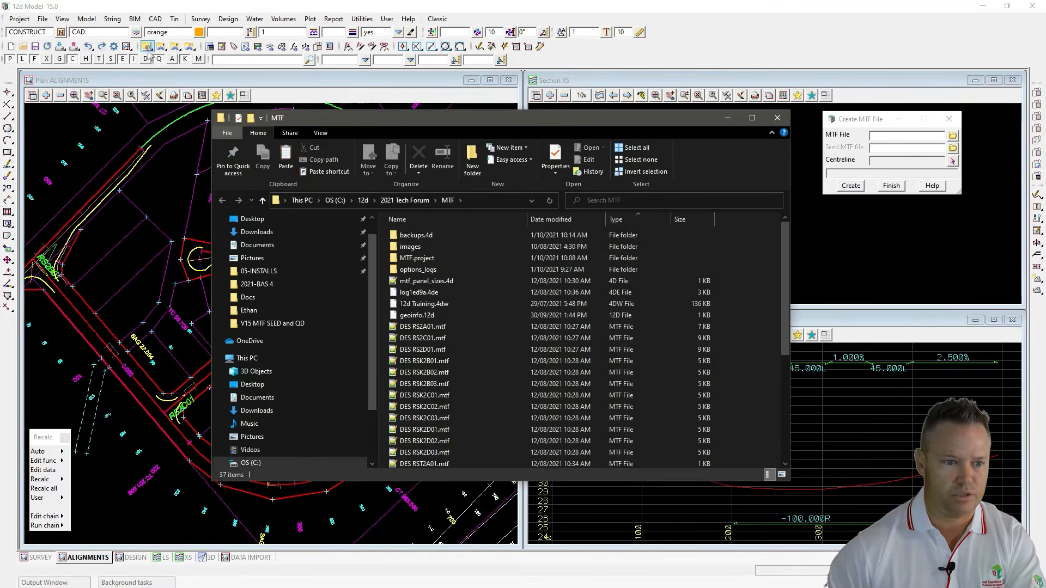
# Step: Make a duplicate of URBAN ROAD.mtf in the same MTF folder
pyautogui.scroll(-3, 459, 366)
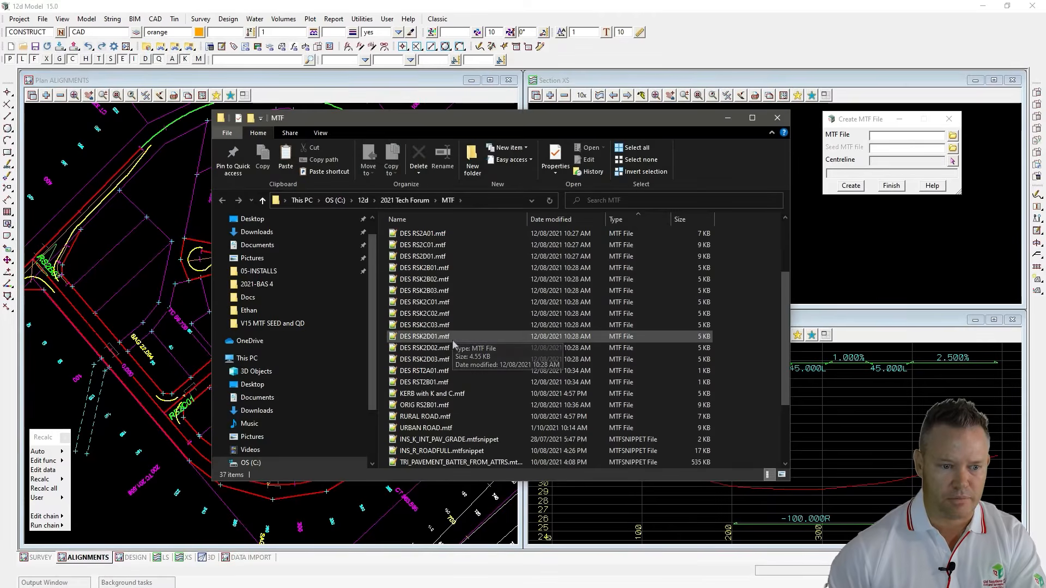
pyautogui.click(416, 429)
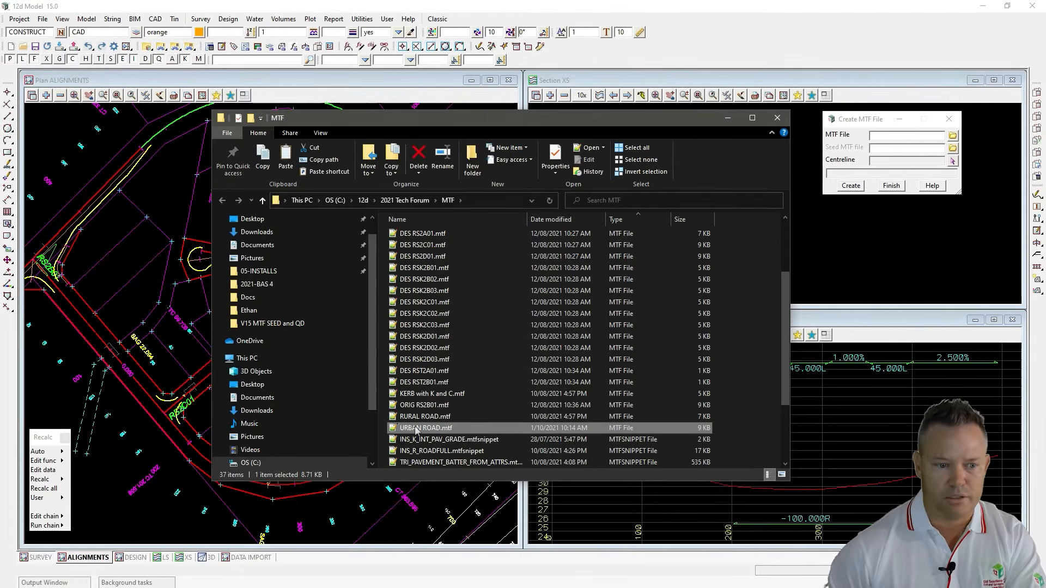
pyautogui.rightClick(415, 429)
pyautogui.click(436, 365)
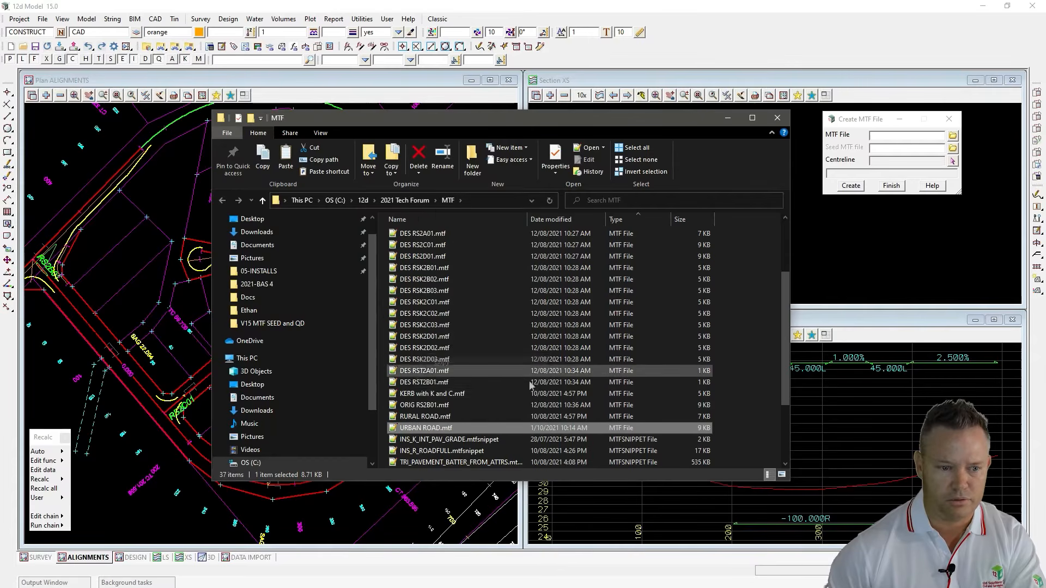
pyautogui.rightClick(734, 373)
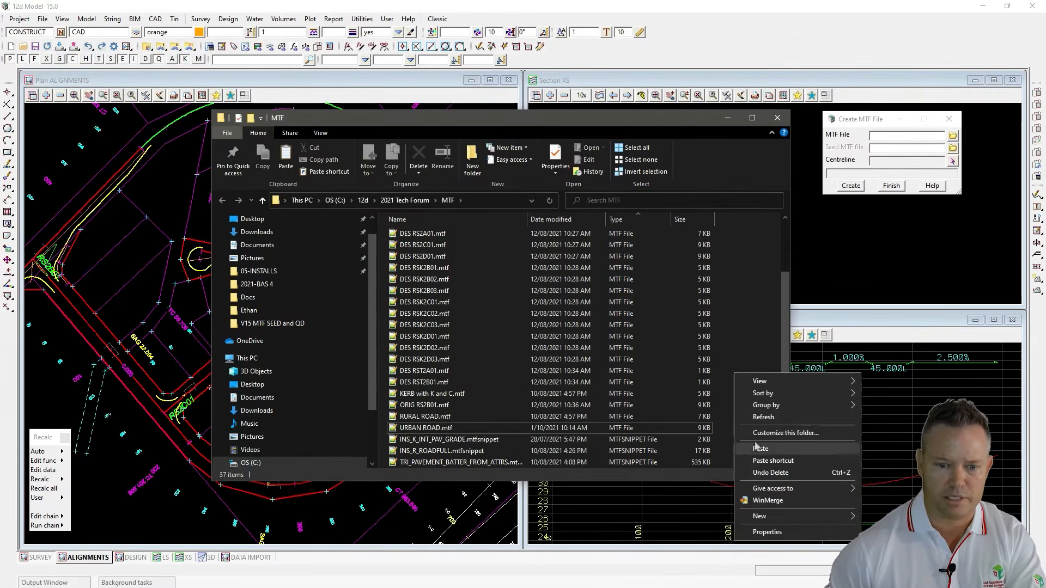
pyautogui.click(757, 447)
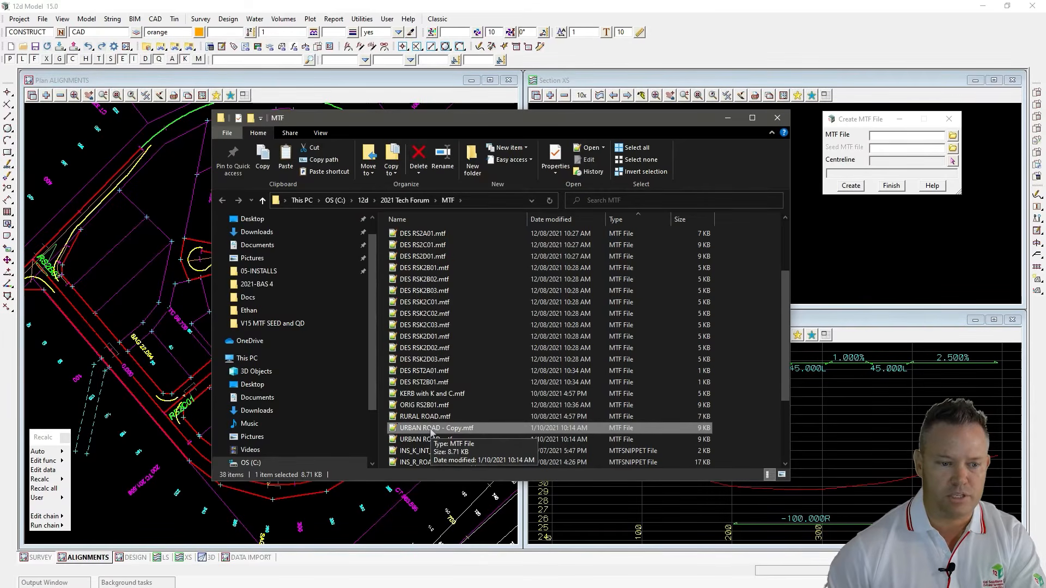
# Step: Rename the copied file to URBAN ROAD.mtf_seed, accept the extension change and minimise the folder window
pyautogui.rightClick(432, 430)
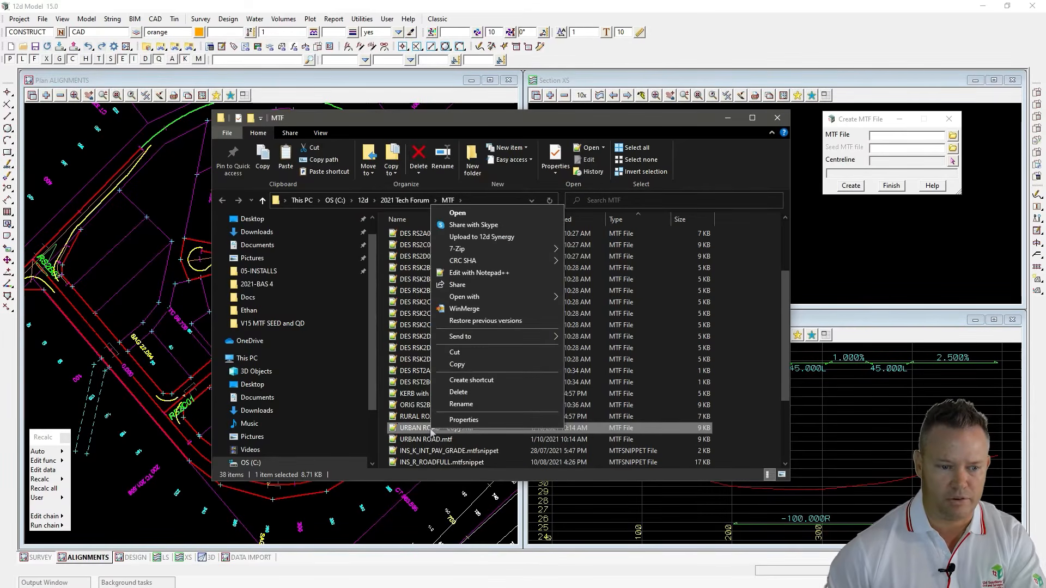
pyautogui.click(458, 408)
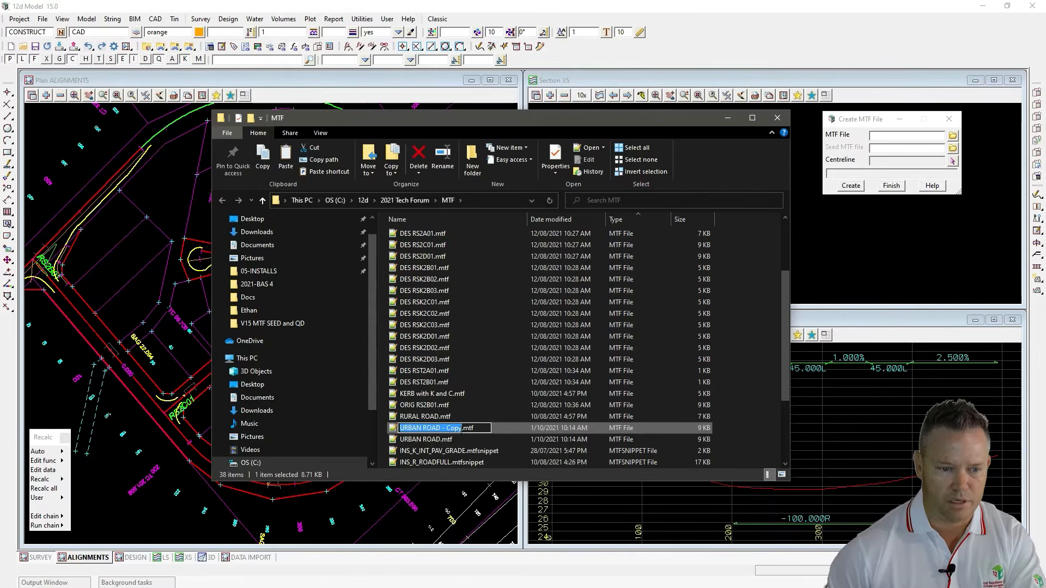
pyautogui.click(462, 428)
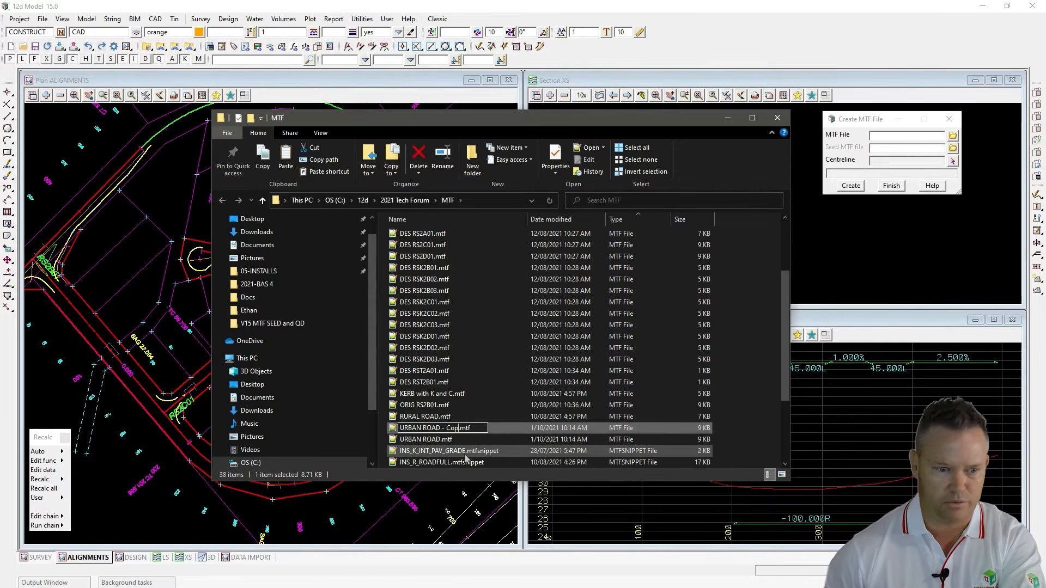
pyautogui.press('BackSpace')
pyautogui.press('BackSpace')
pyautogui.press('BackSpace')
pyautogui.press('BackSpace')
pyautogui.press('BackSpace')
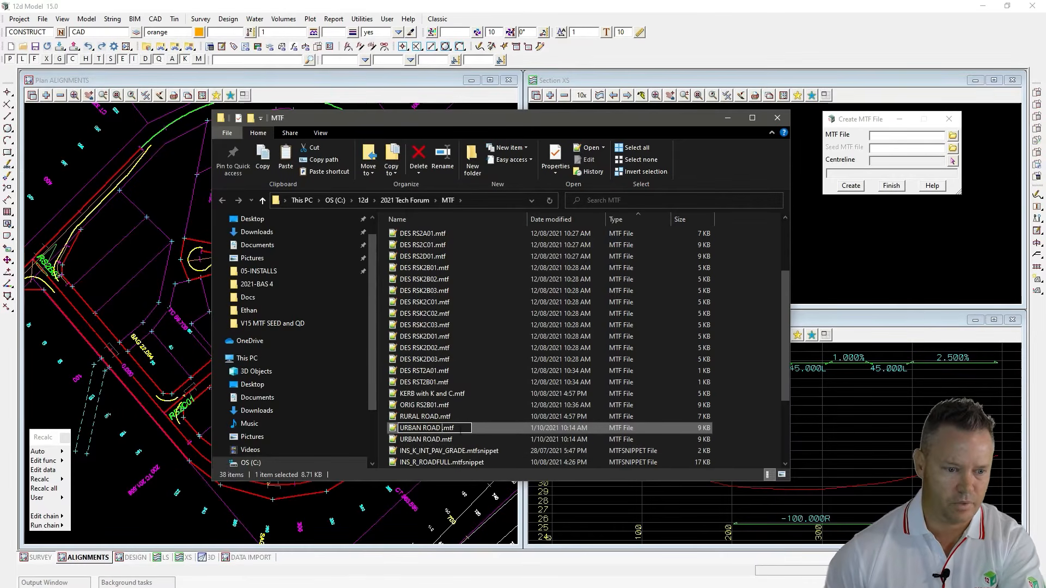
pyautogui.press('BackSpace')
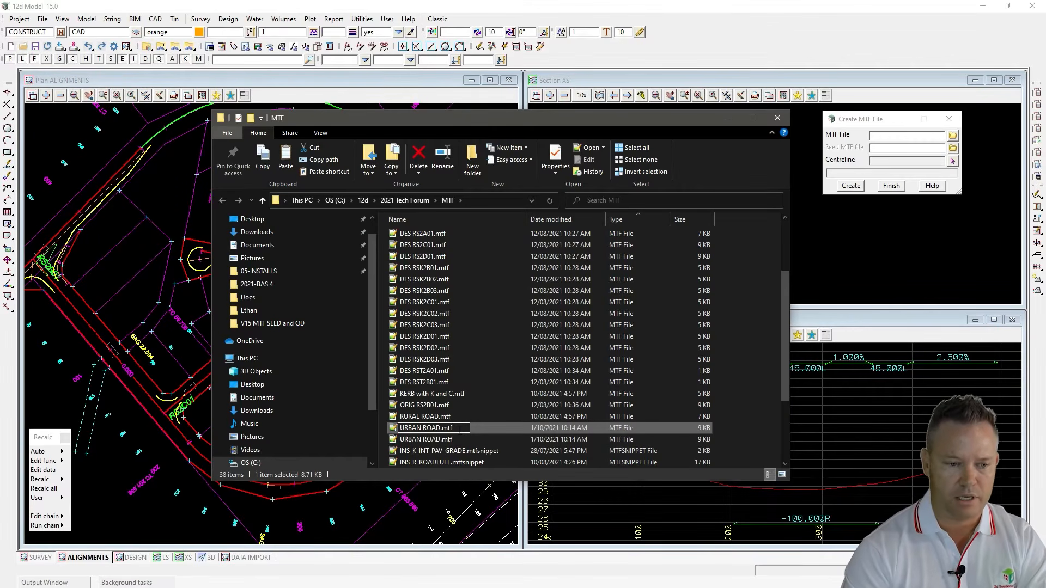
pyautogui.write('_seed')
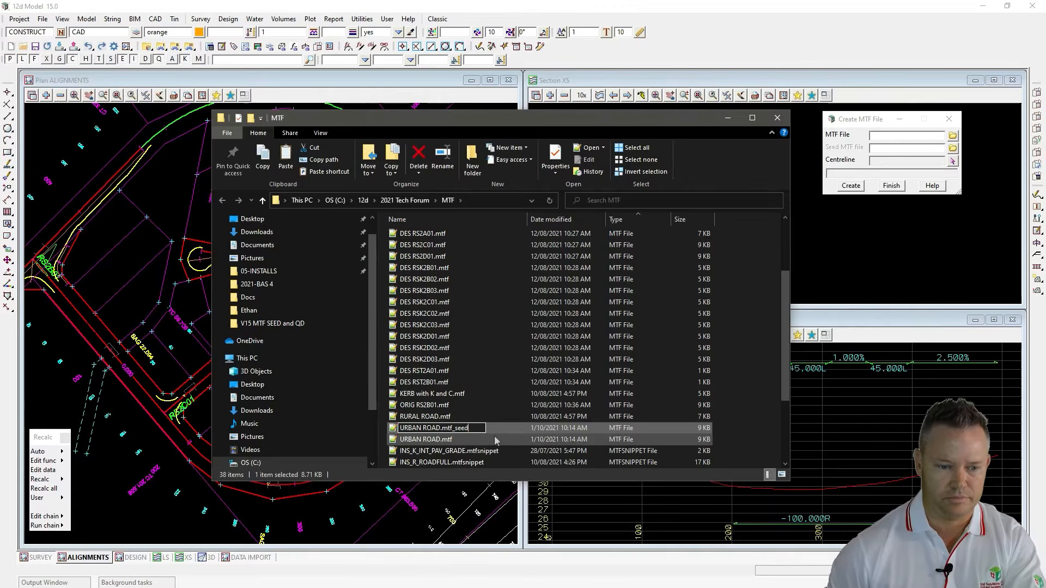
pyautogui.press('Return')
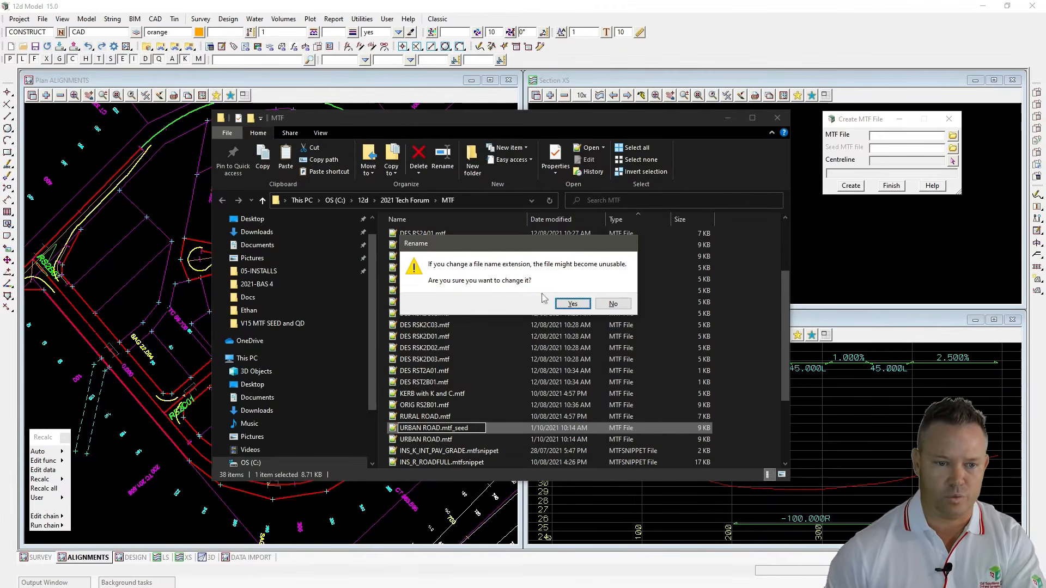
pyautogui.click(573, 304)
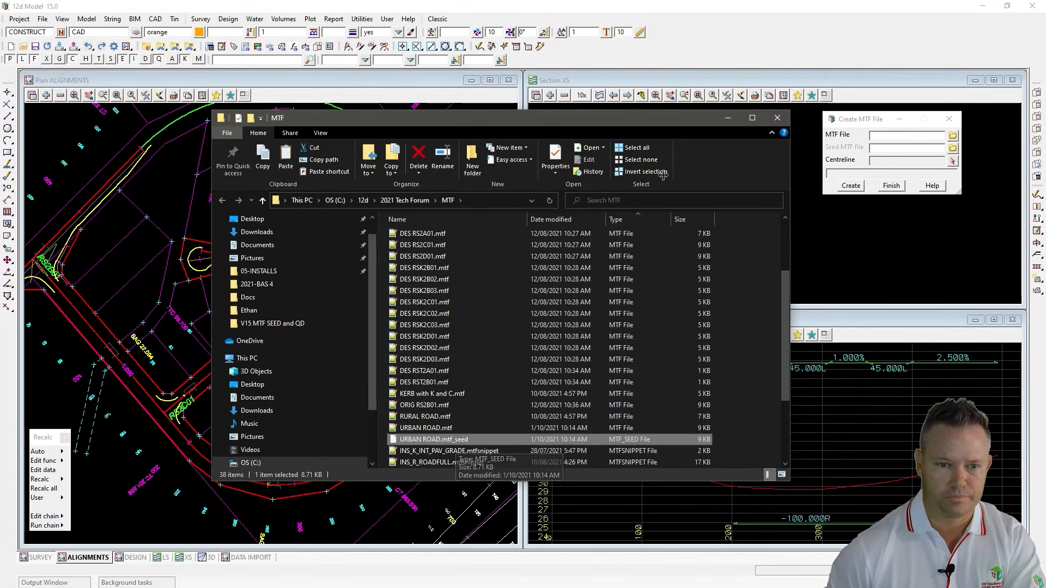
pyautogui.click(727, 120)
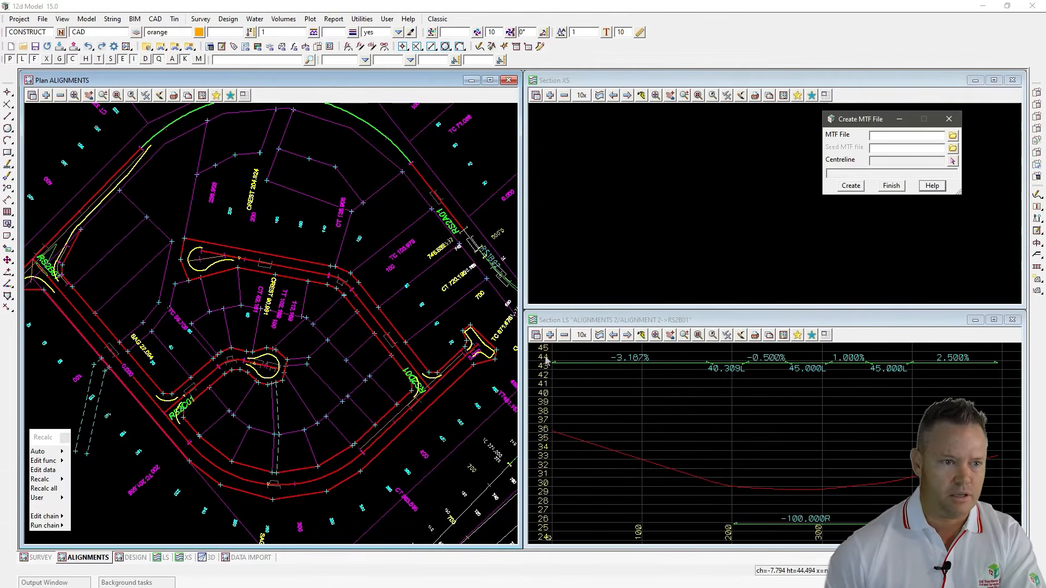
# Step: Open the Copy MTF to Seed tool and choose RURAL ROAD.mtf as the existing MTF
pyautogui.click(224, 20)
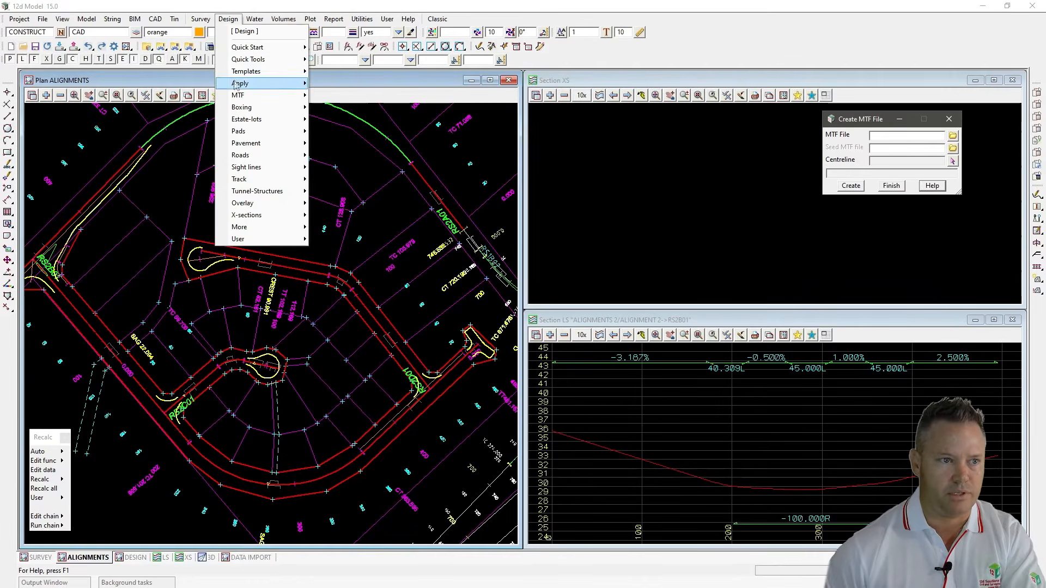
pyautogui.moveTo(239, 96)
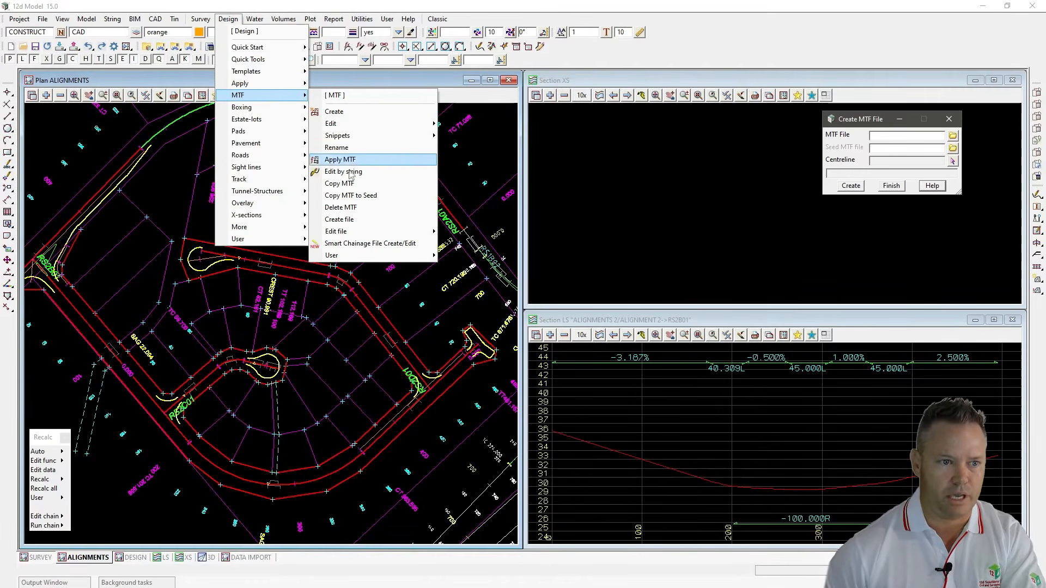
pyautogui.click(386, 198)
pyautogui.moveTo(470, 208); pyautogui.dragTo(615, 125)
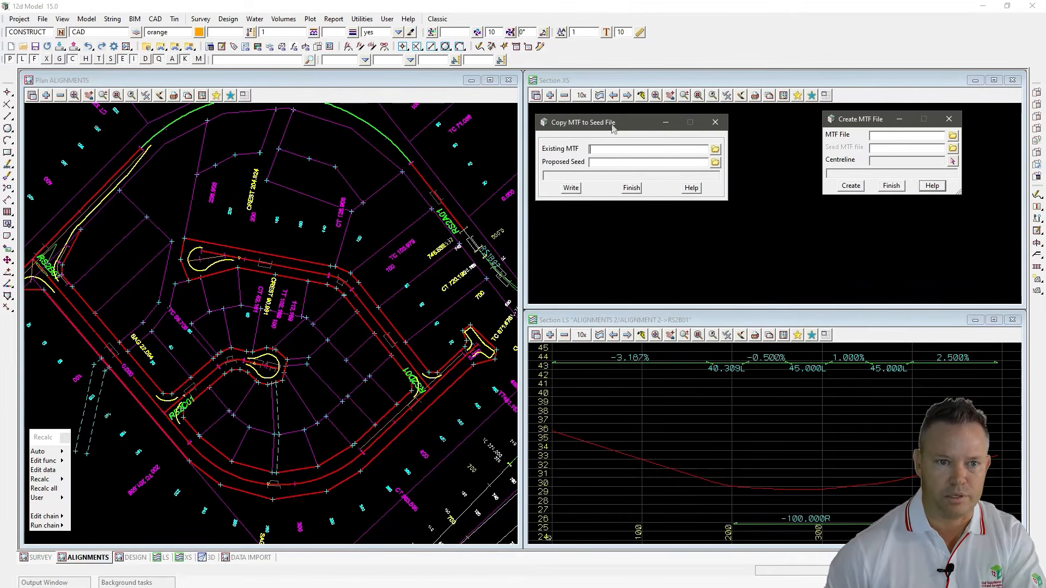
pyautogui.click(715, 149)
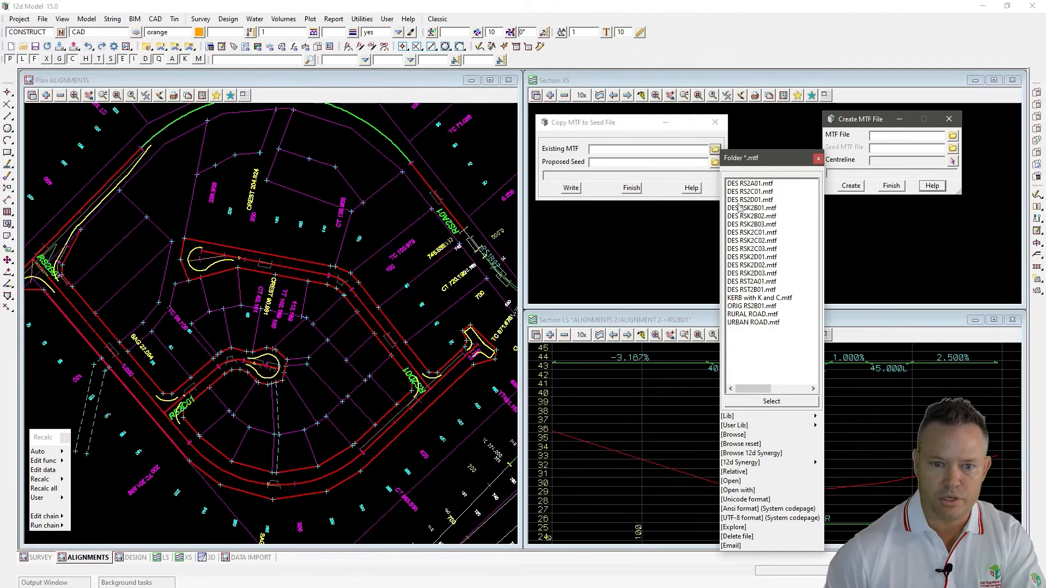
pyautogui.click(745, 314)
pyautogui.click(755, 399)
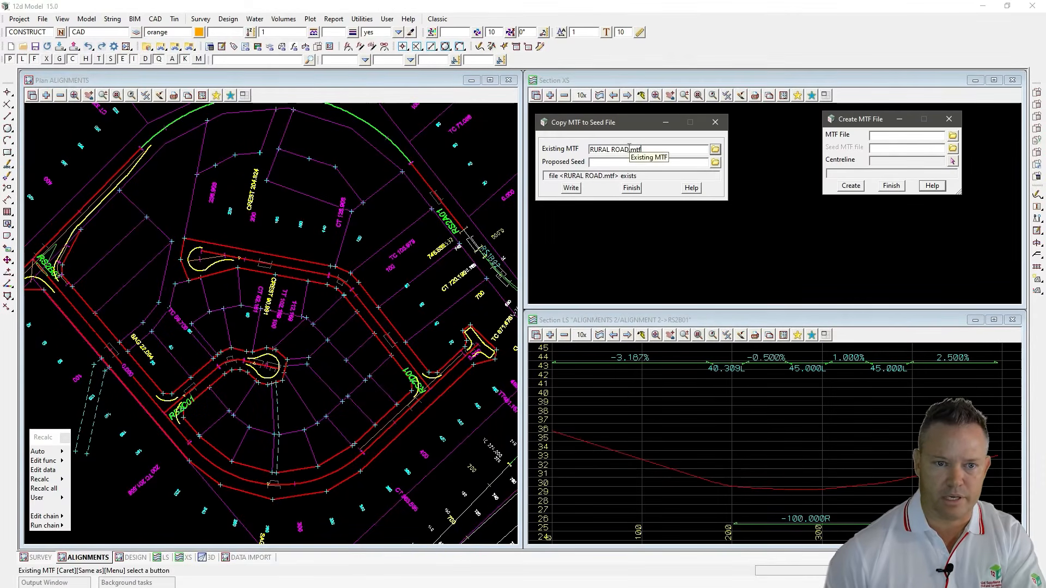
# Step: Reuse the name RURAL ROAD for the proposed seed and write the seed file
pyautogui.moveTo(629, 149); pyautogui.dragTo(590, 153)
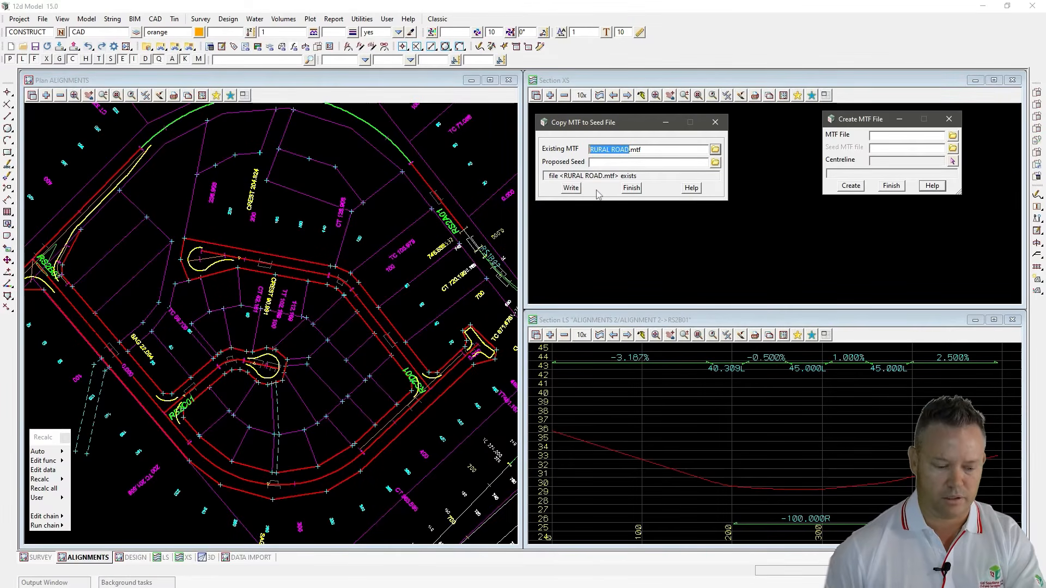
pyautogui.click(609, 165)
pyautogui.hotkey('ctrl', 'v')
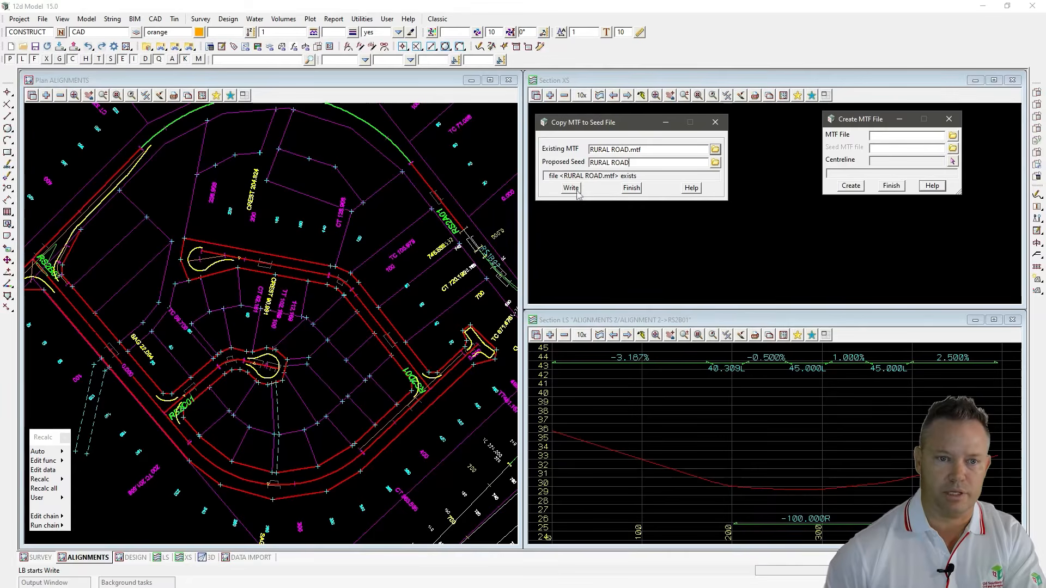
pyautogui.click(576, 191)
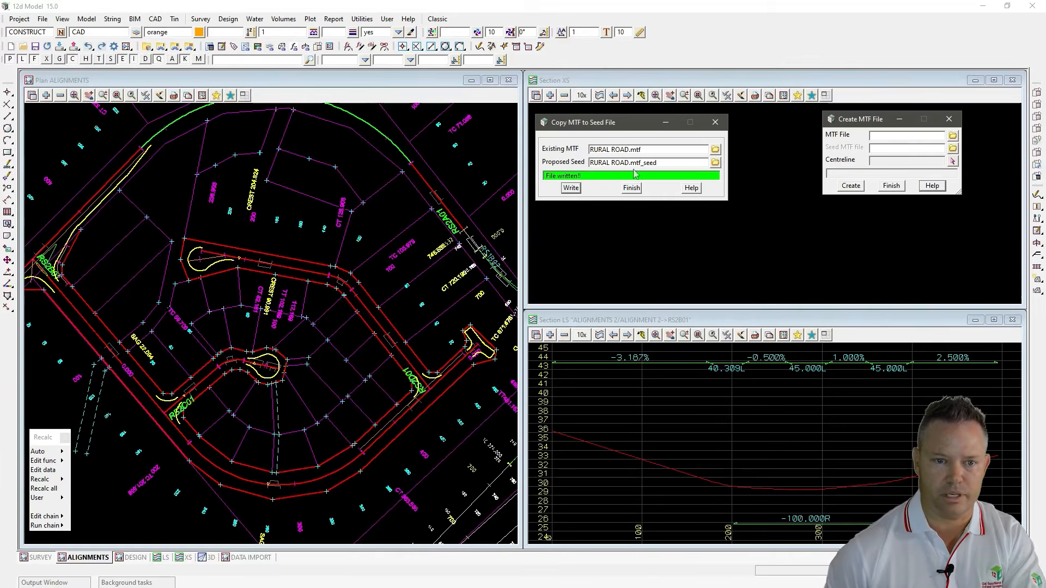
# Step: Write a seed file named KERB with K and C from KERB with K and C.mtf, then finish the copy tool
pyautogui.click(715, 150)
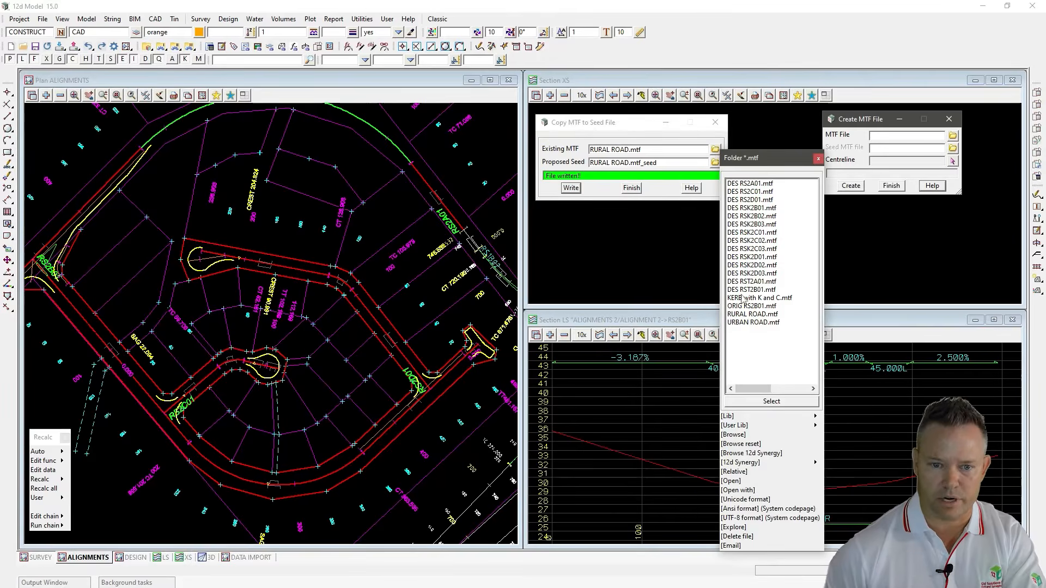
pyautogui.click(744, 299)
pyautogui.click(755, 401)
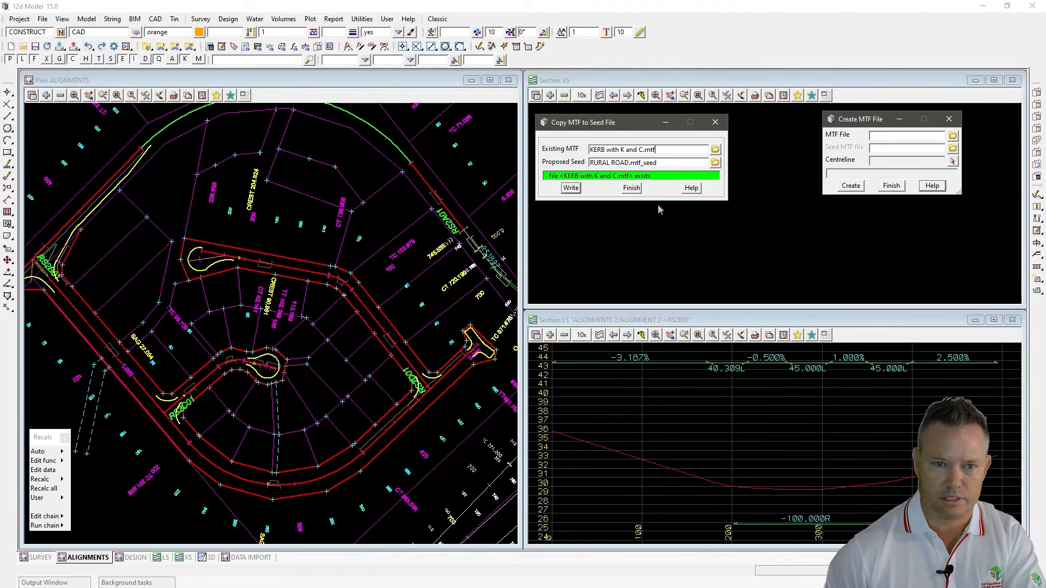
pyautogui.moveTo(642, 149); pyautogui.dragTo(583, 157)
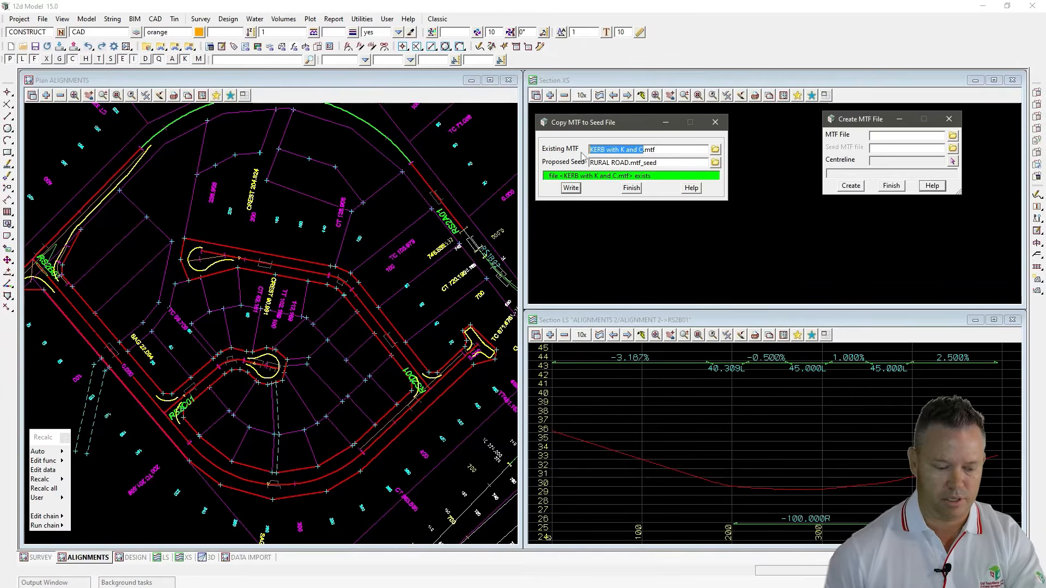
pyautogui.moveTo(660, 163); pyautogui.dragTo(586, 164)
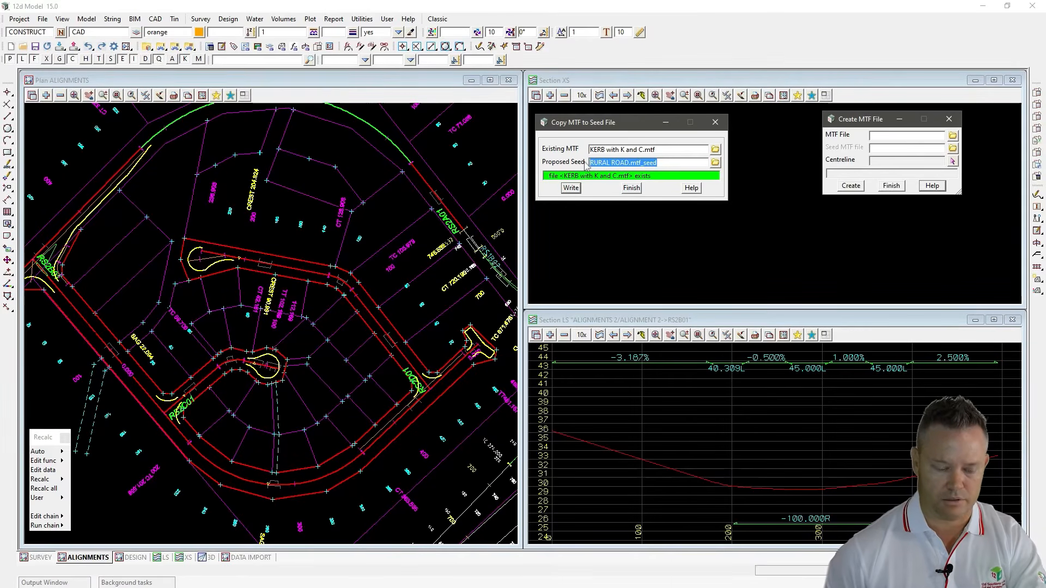
pyautogui.hotkey('ctrl', 'v')
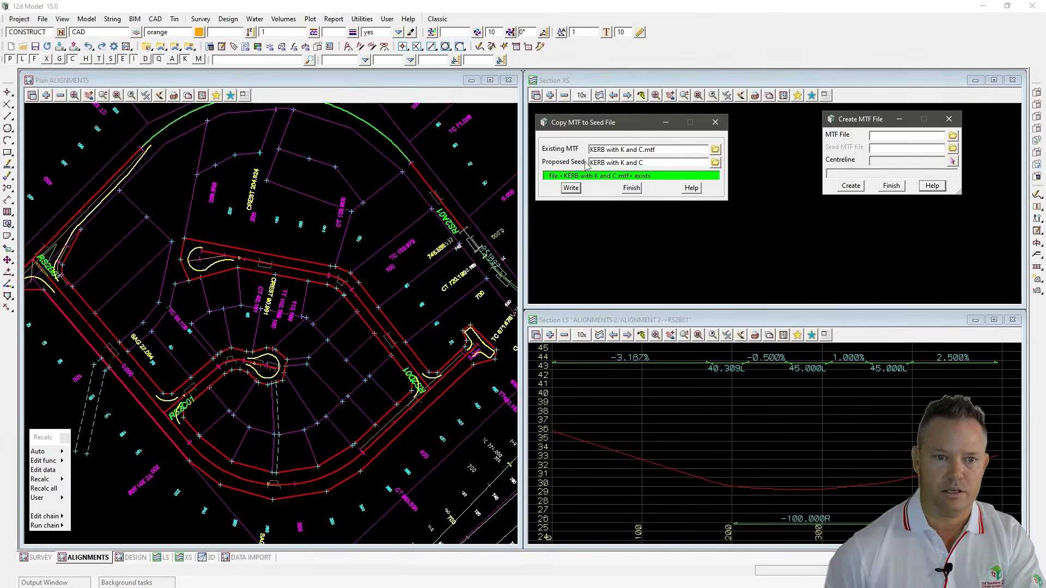
pyautogui.click(571, 188)
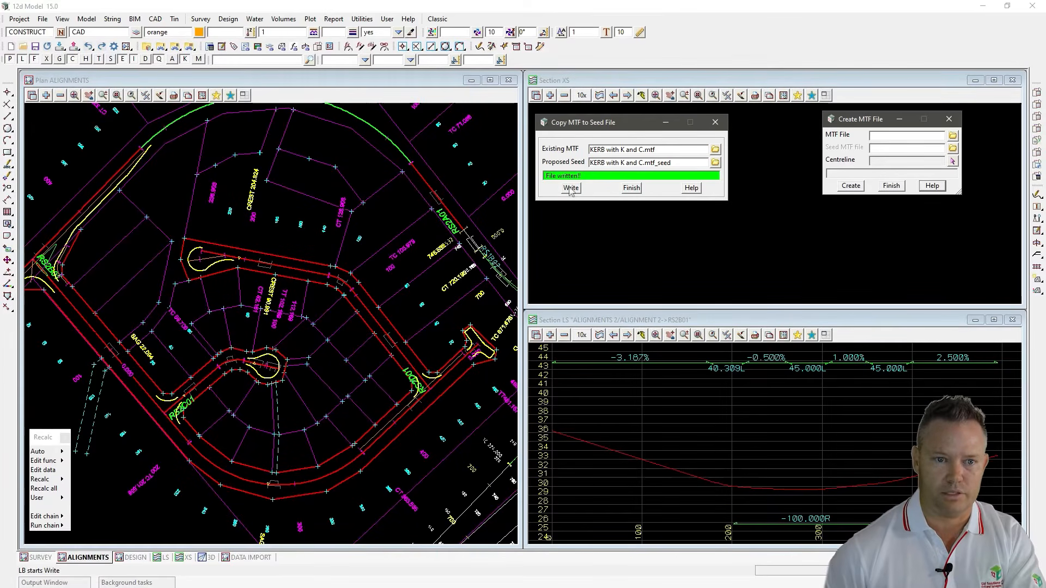
pyautogui.click(631, 189)
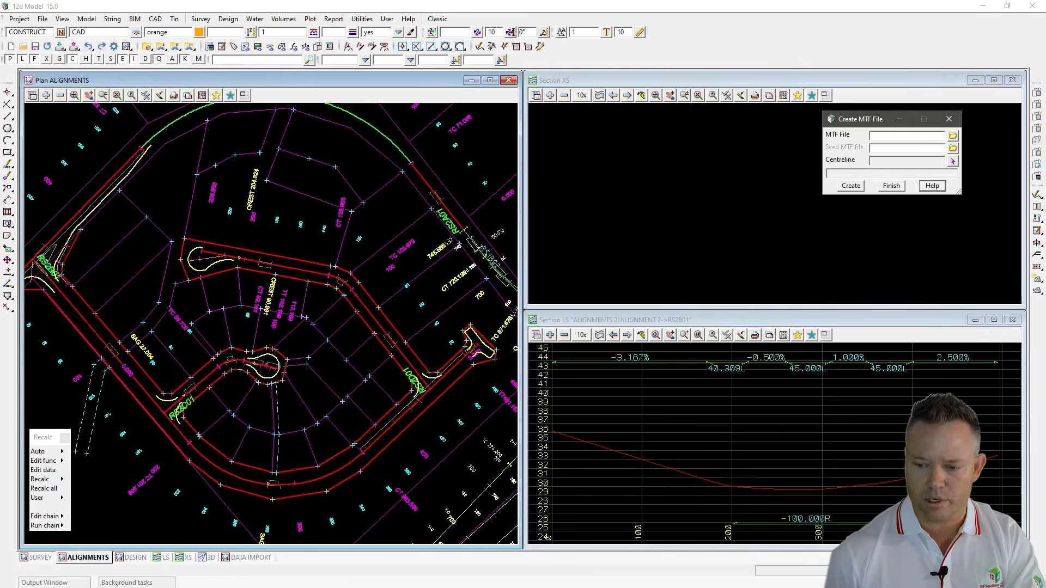
# Step: Check the KERB with K and C, RURAL ROAD and URBAN ROAD seed files in File Explorer's MTF folder
pyautogui.hotkey('alt', 'Tab')
pyautogui.scroll(-2, 521, 301)
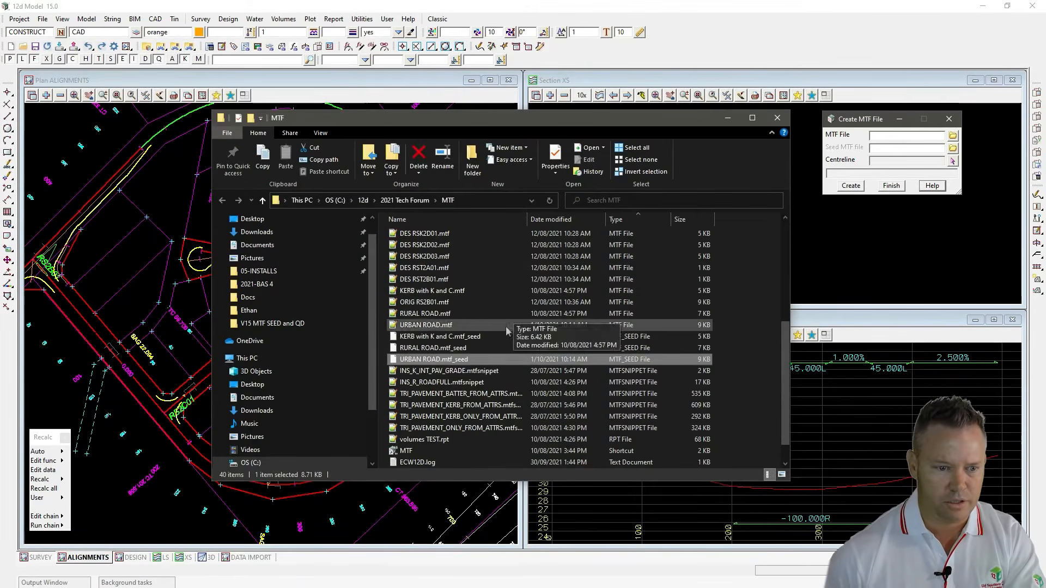
pyautogui.click(434, 337)
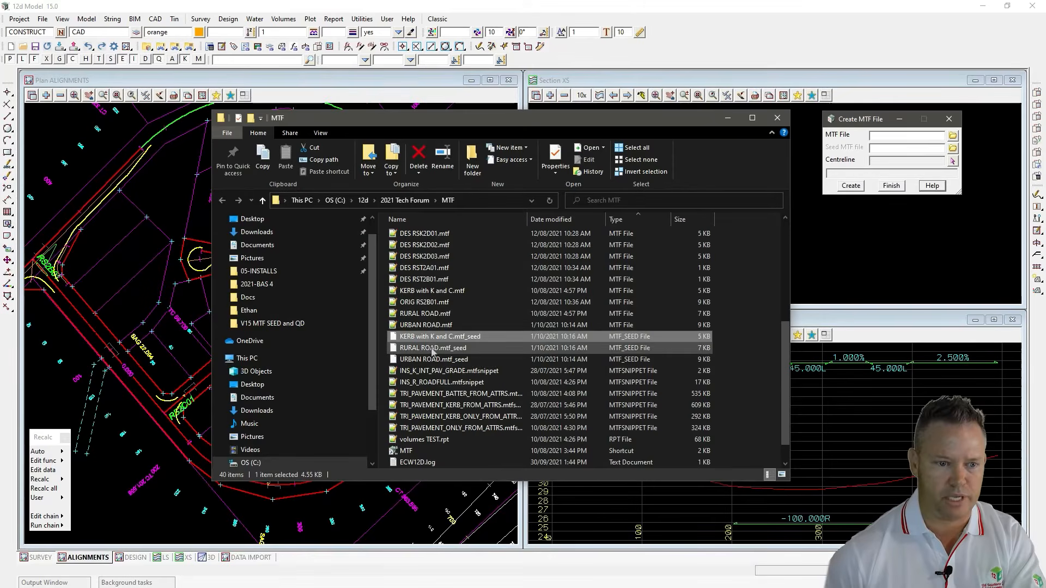
pyautogui.click(433, 349)
pyautogui.click(431, 360)
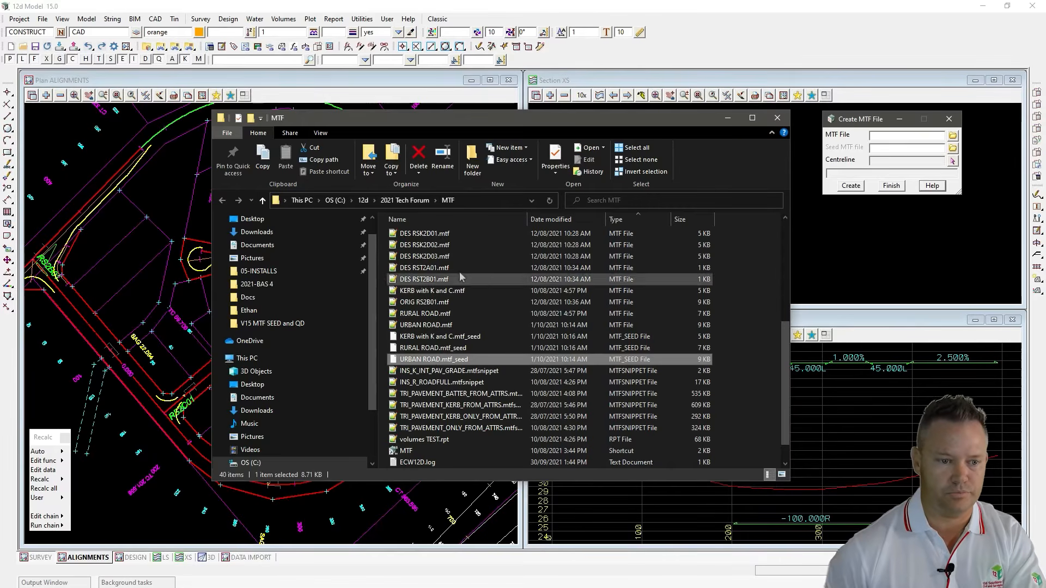
pyautogui.click(728, 118)
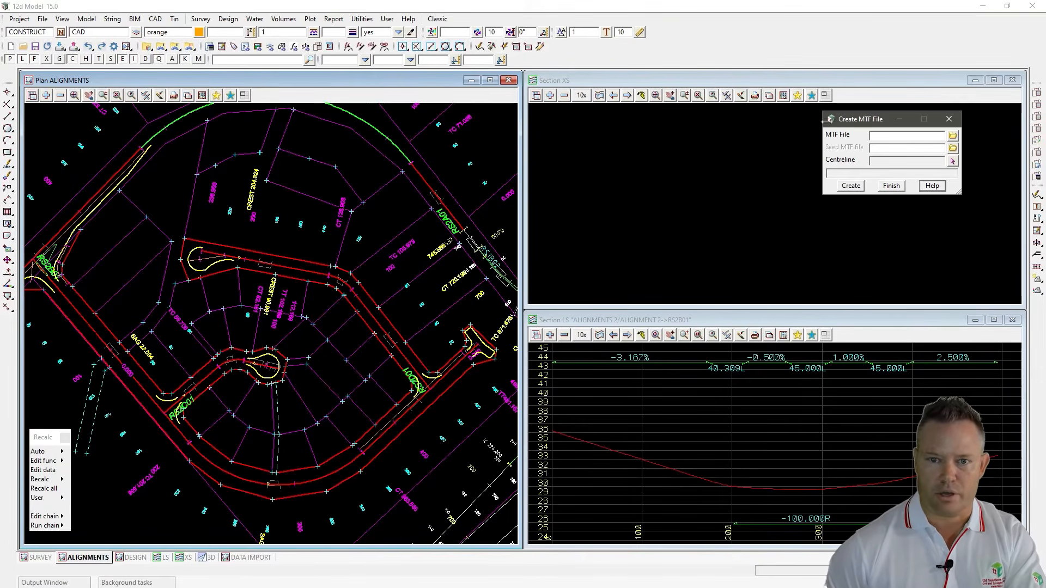
# Step: Enter DES RS2B01 as the MTF file name for the new MTF file
pyautogui.moveTo(842, 123); pyautogui.dragTo(665, 131)
pyautogui.click(689, 144)
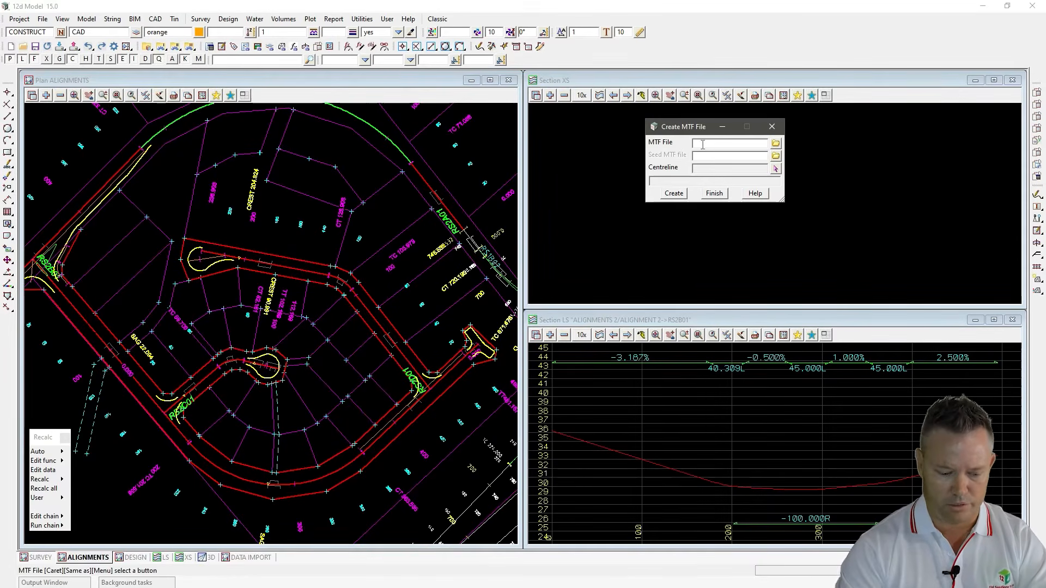
pyautogui.write('DES RS2B01')
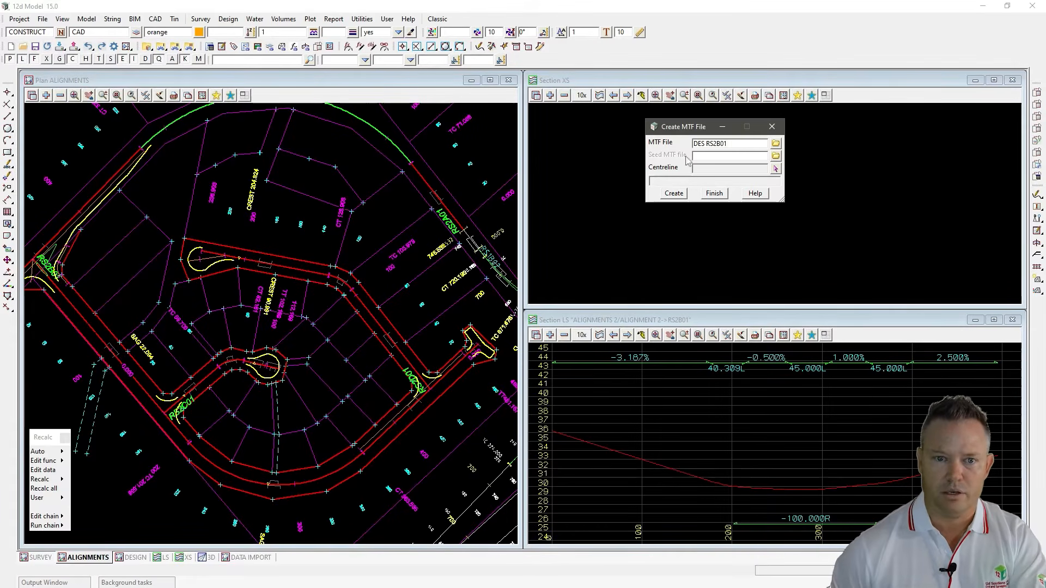
# Step: Create the DES RS2B01 MTF from the URBAN ROAD seed file, with the RS2B01 alignment as its centreline
pyautogui.click(776, 155)
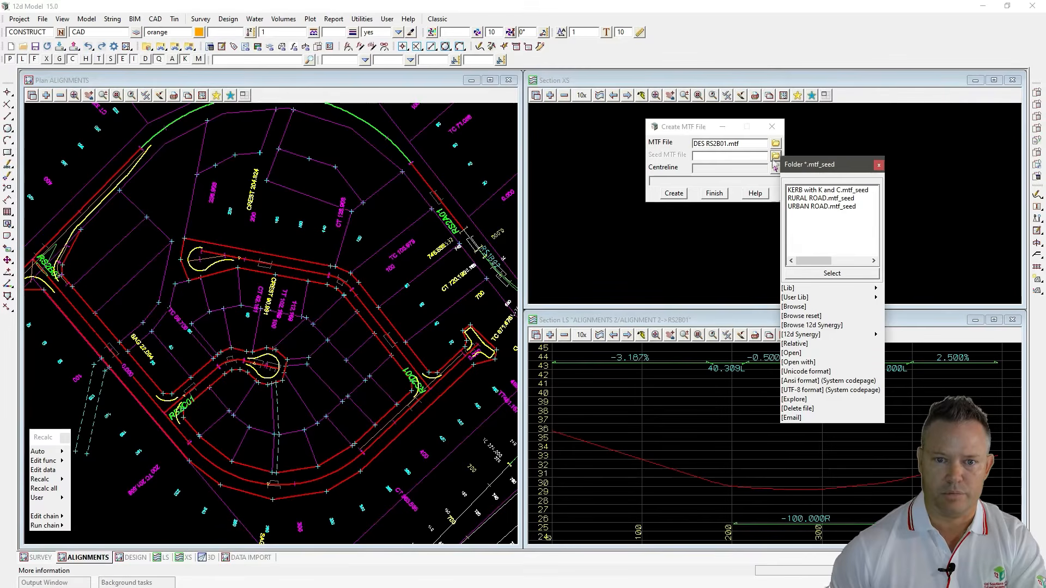
pyautogui.click(794, 208)
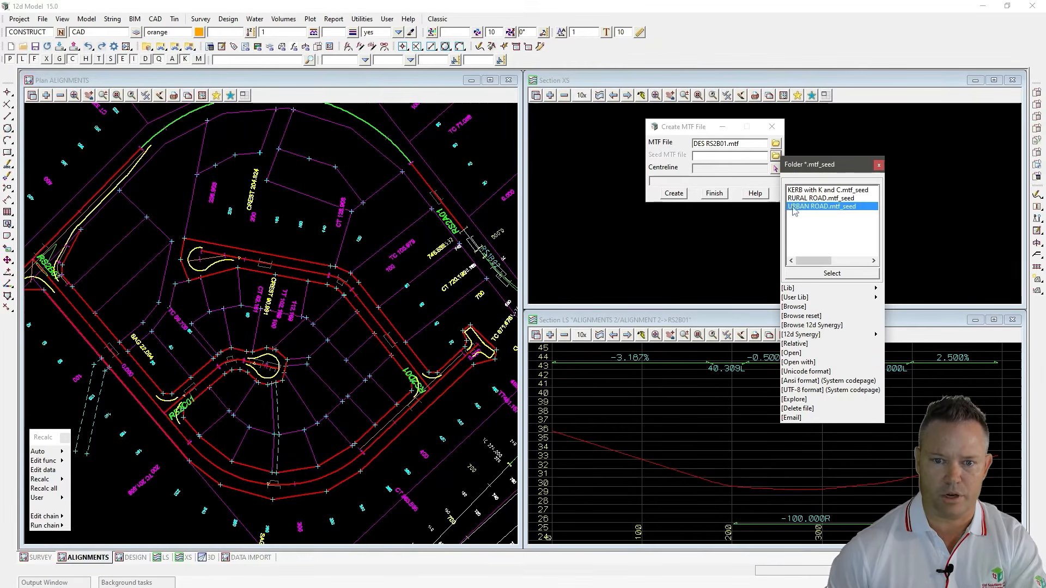
pyautogui.click(809, 274)
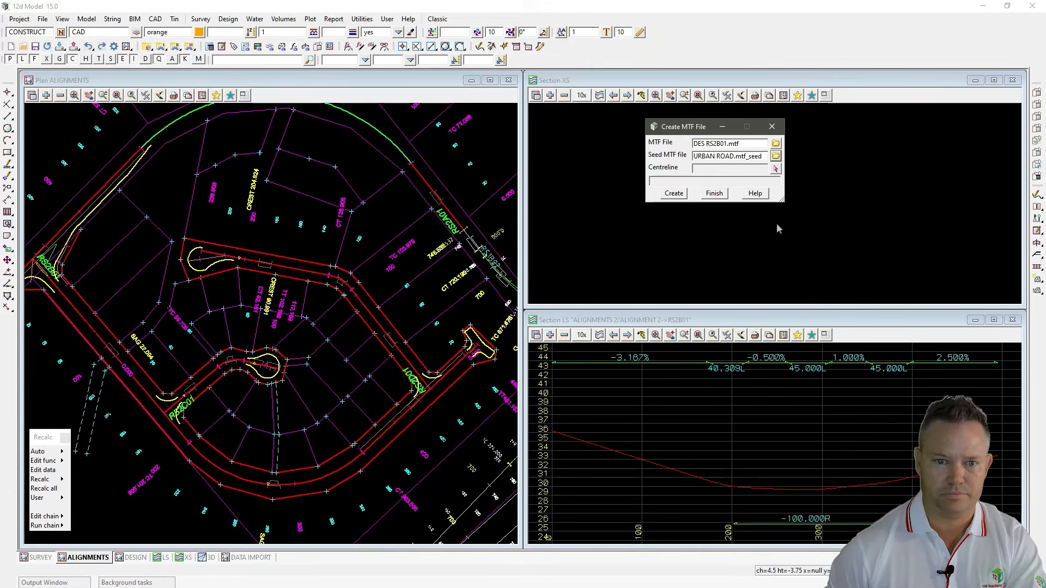
pyautogui.click(776, 169)
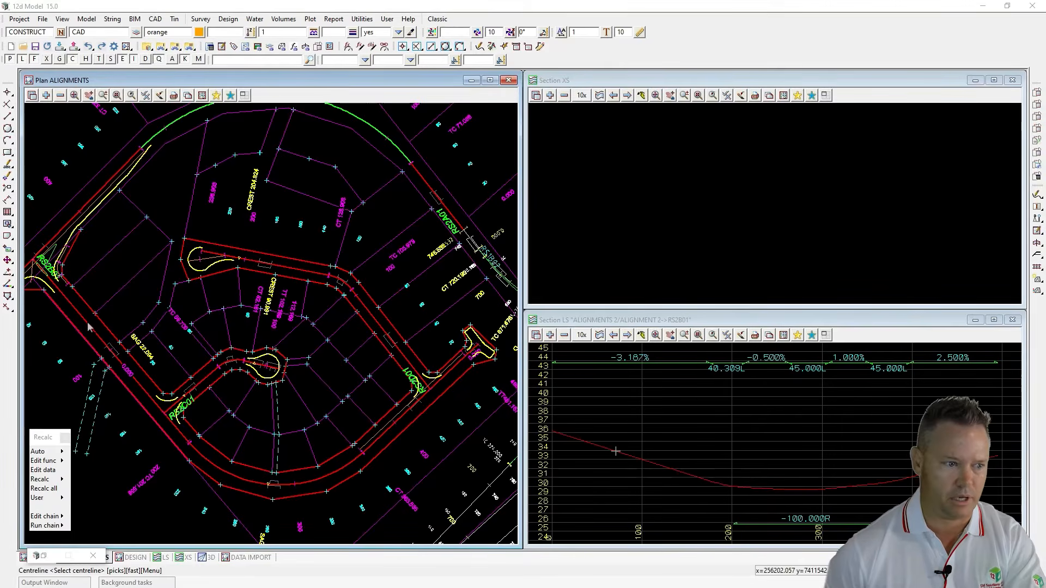
pyautogui.click(89, 324)
pyautogui.middleClick(87, 323)
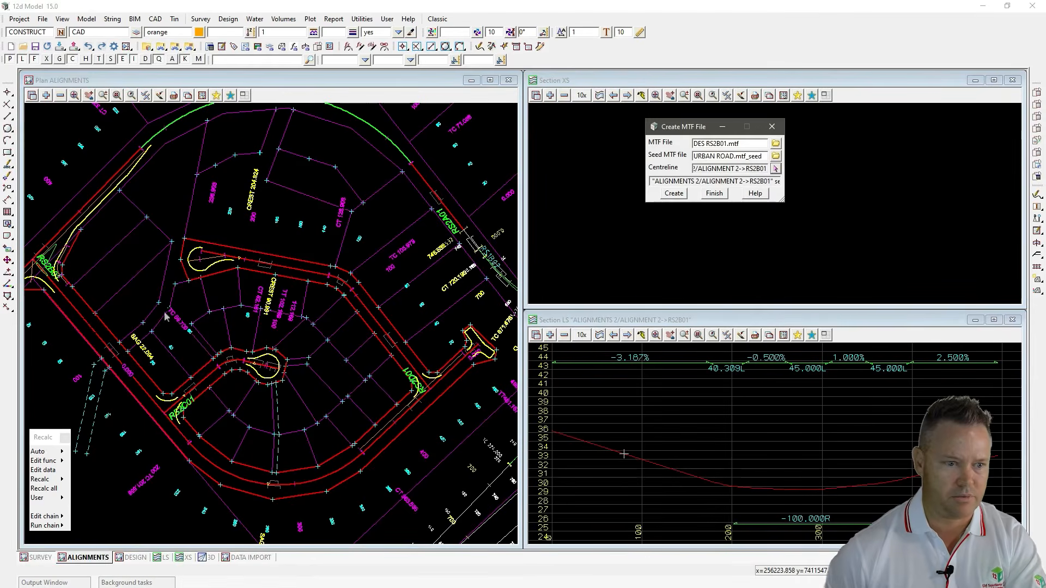
pyautogui.click(674, 194)
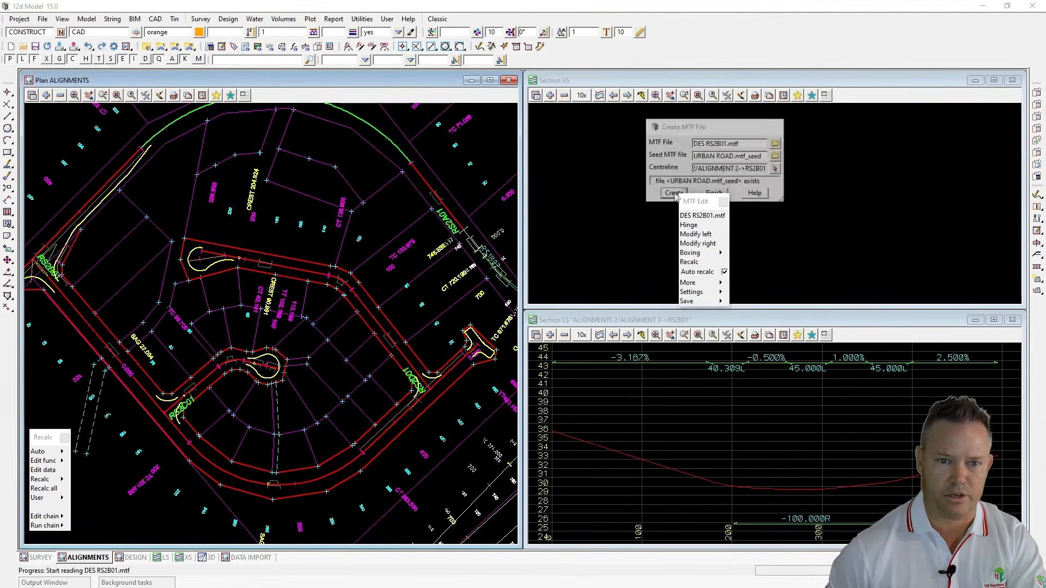
# Step: Review the left modifiers and the super/widening settings that the new DES RS2B01 MTF takes from its seed
pyautogui.moveTo(568, 137); pyautogui.dragTo(559, 133)
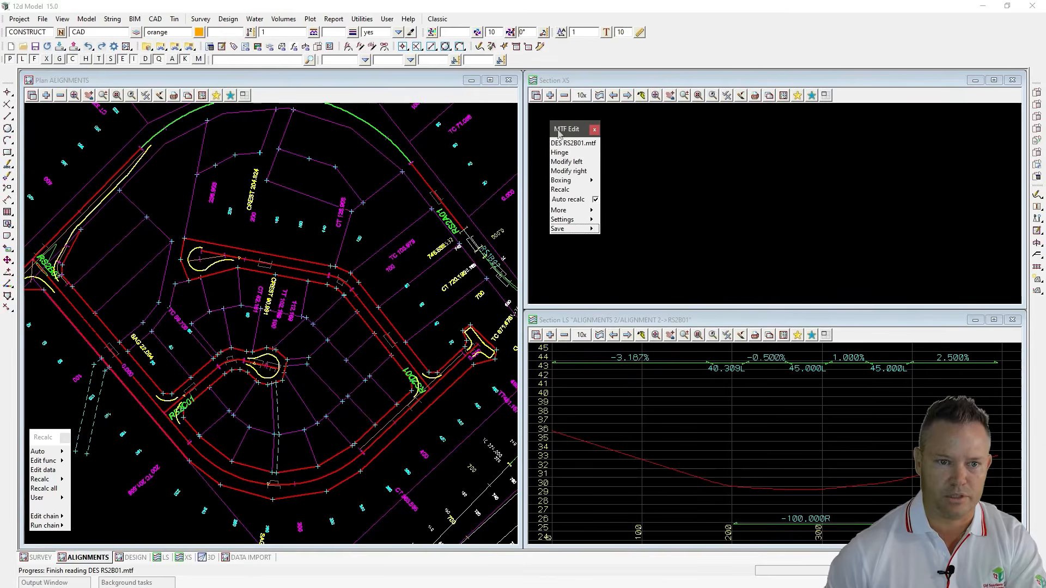
pyautogui.click(576, 164)
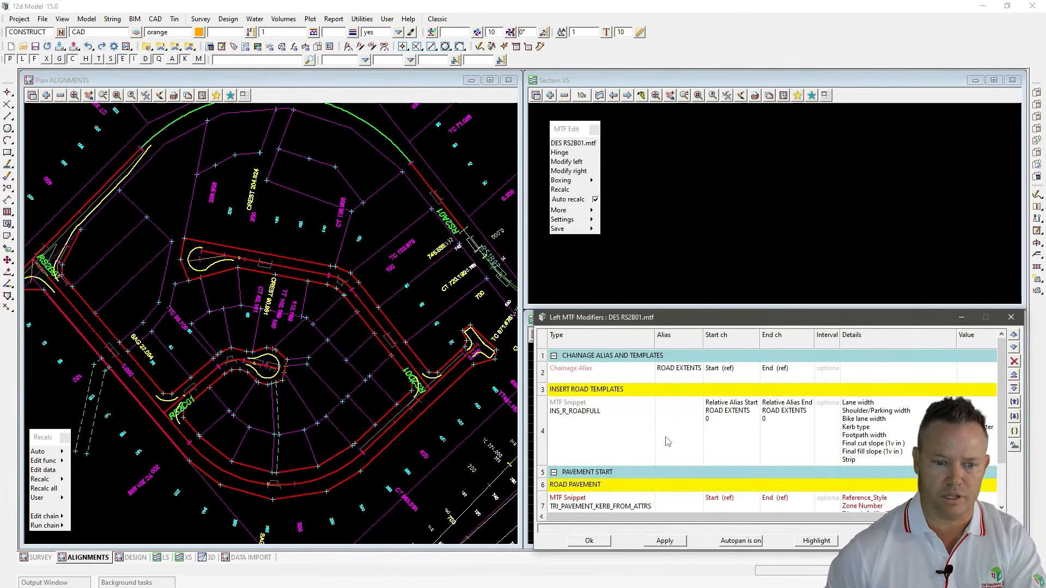
pyautogui.scroll(-1, 666, 434)
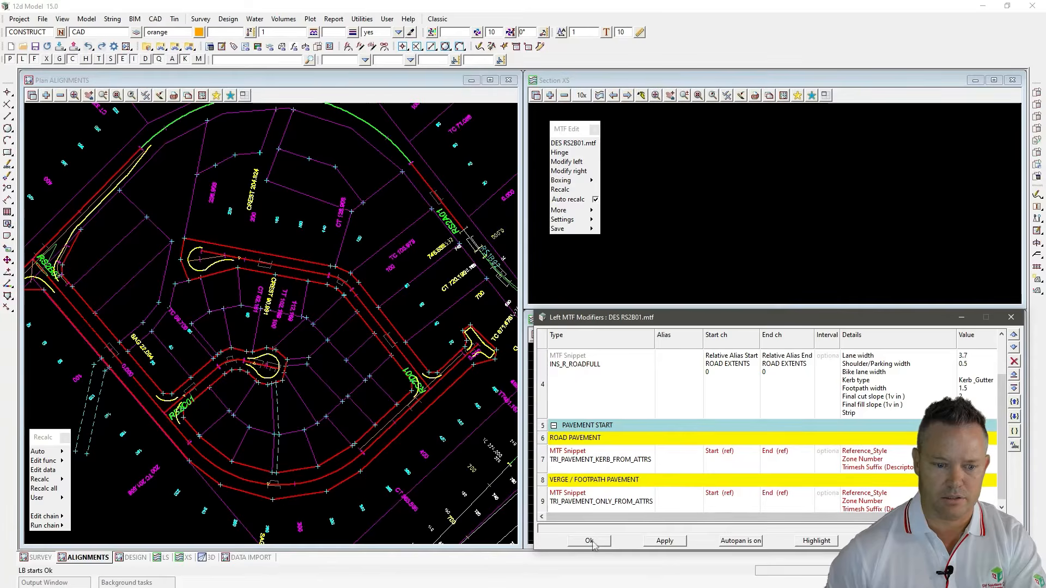
pyautogui.click(589, 541)
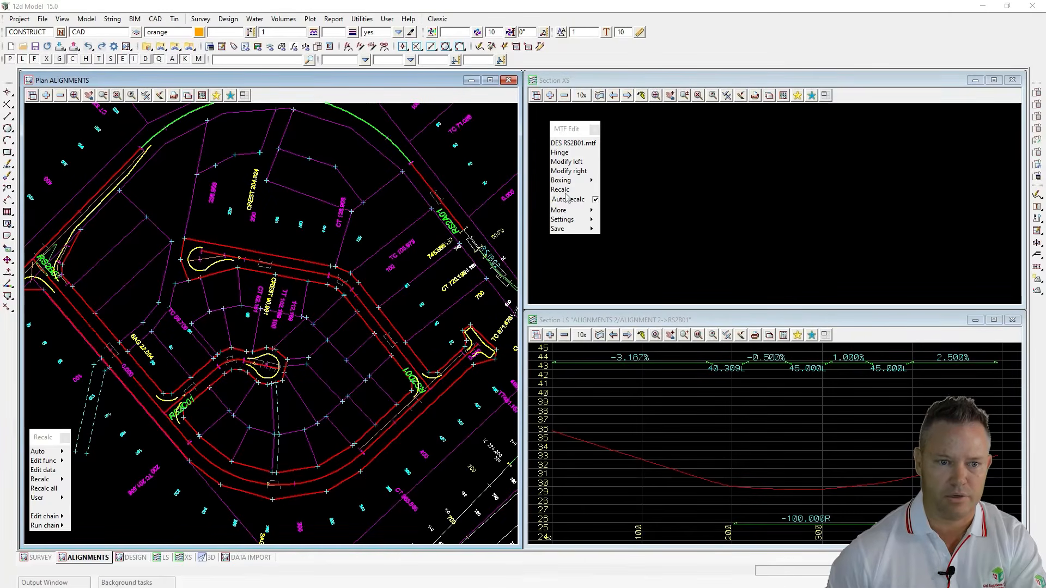
pyautogui.click(575, 211)
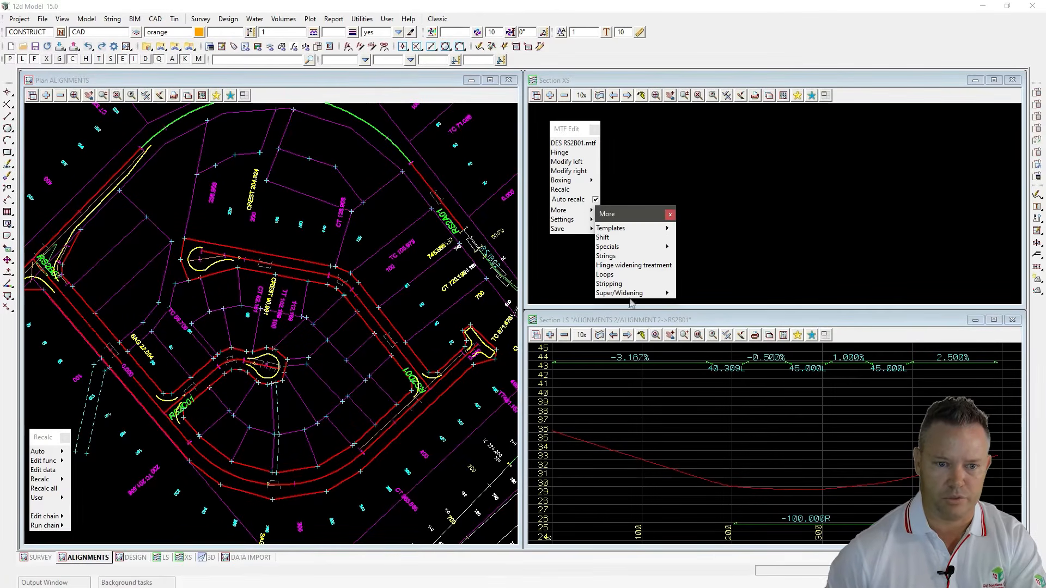
pyautogui.click(664, 294)
pyautogui.click(687, 321)
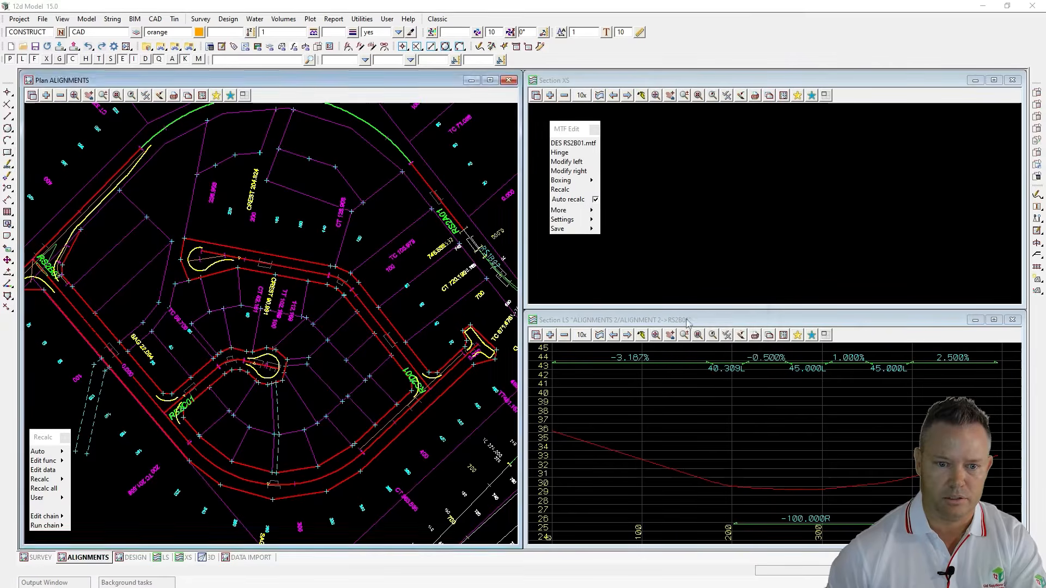
pyautogui.click(752, 522)
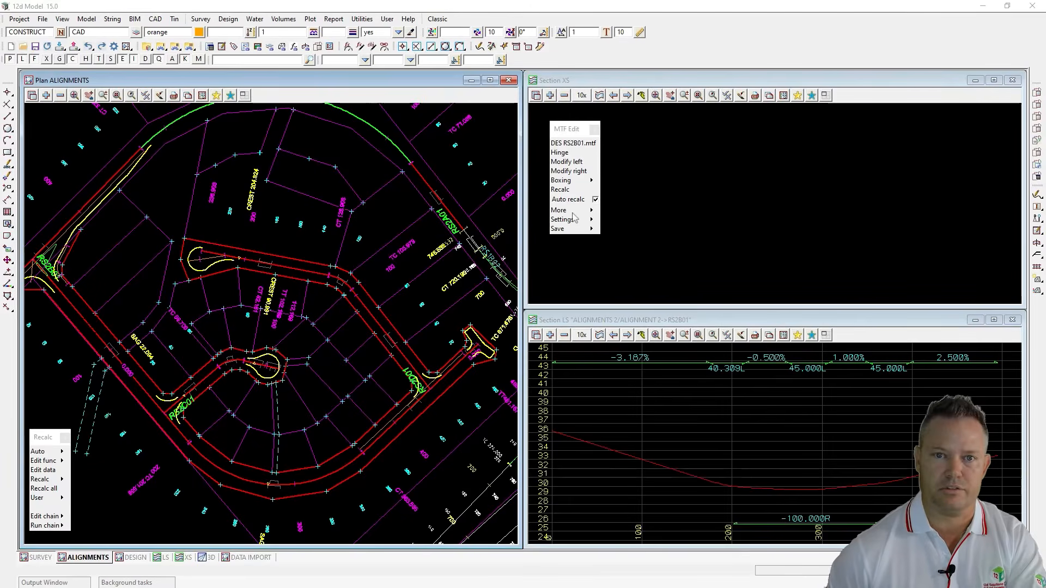
# Step: Save the DES RS2B01 MTF file
pyautogui.moveTo(593, 230)
pyautogui.click(621, 247)
pyautogui.click(459, 341)
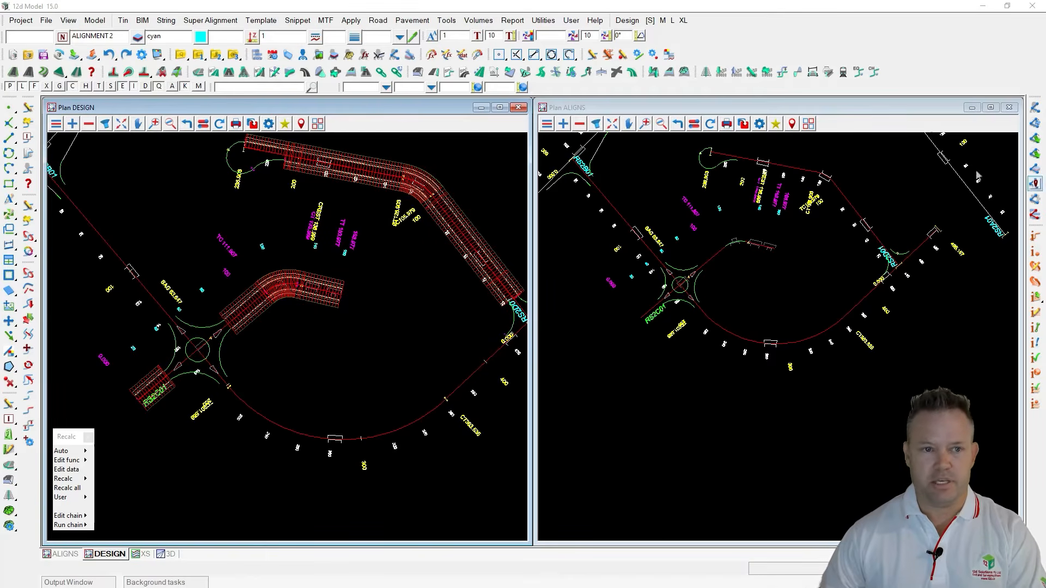
# Step: Float the Design Quick Start toolbar over the Plan DESIGN view and reshape it into a single horizontal row
pyautogui.click(372, 25)
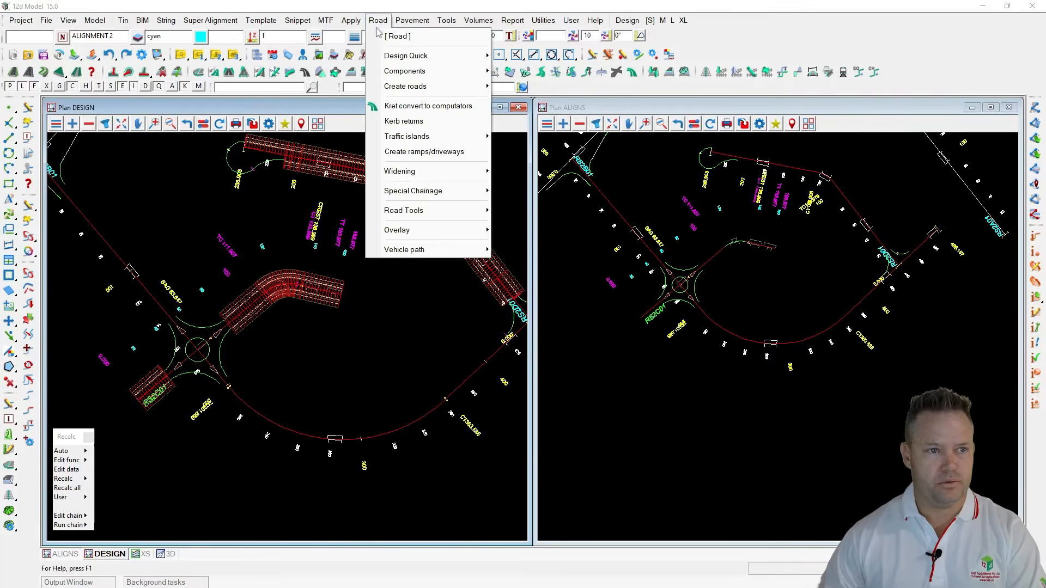
pyautogui.moveTo(401, 61)
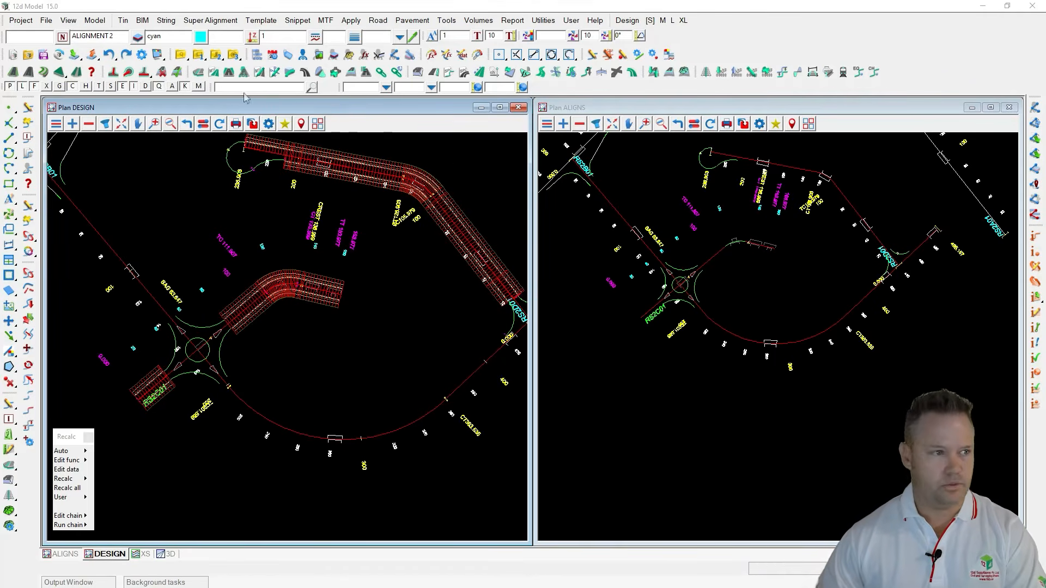
pyautogui.moveTo(3, 71); pyautogui.dragTo(55, 144)
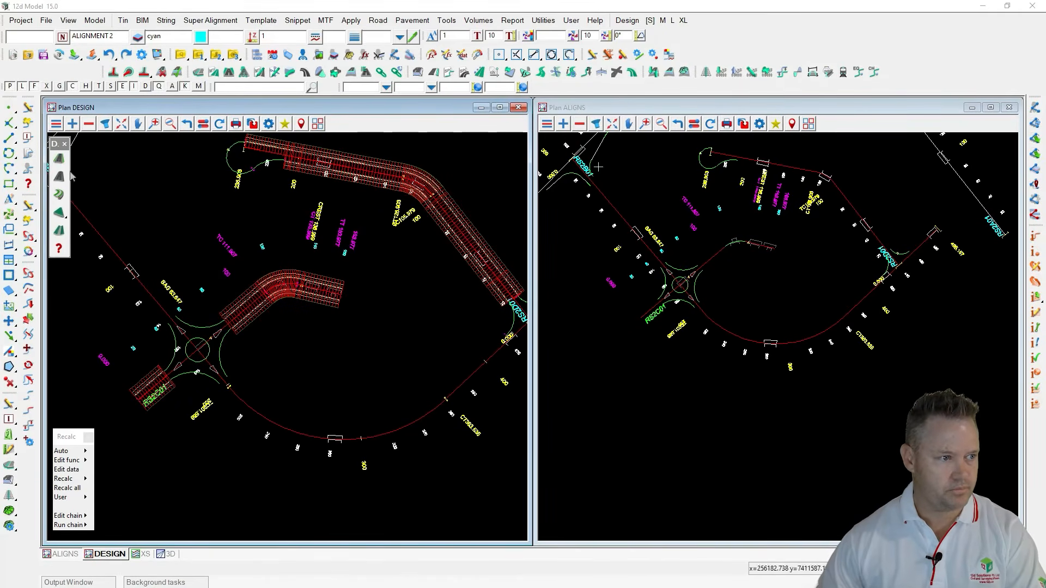
pyautogui.moveTo(69, 175); pyautogui.dragTo(152, 145)
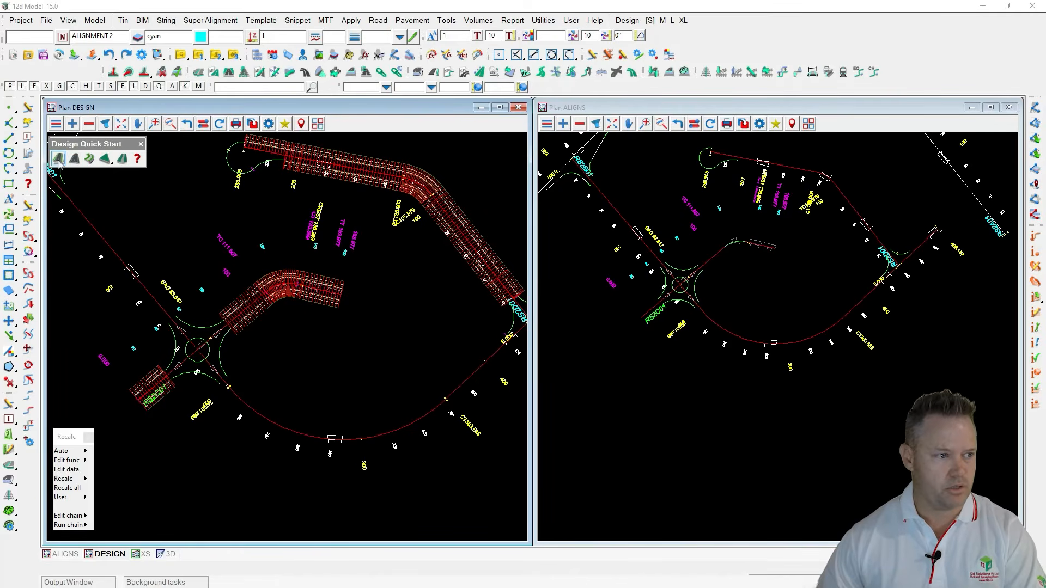
# Step: Create the quick-start road design along the RS2B01 alignment
pyautogui.click(58, 162)
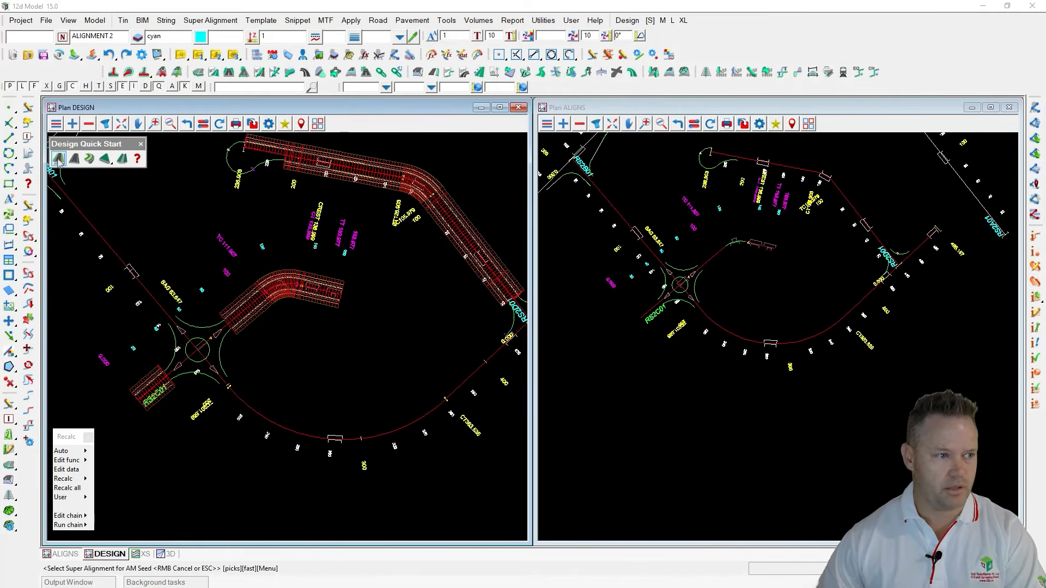
pyautogui.click(89, 227)
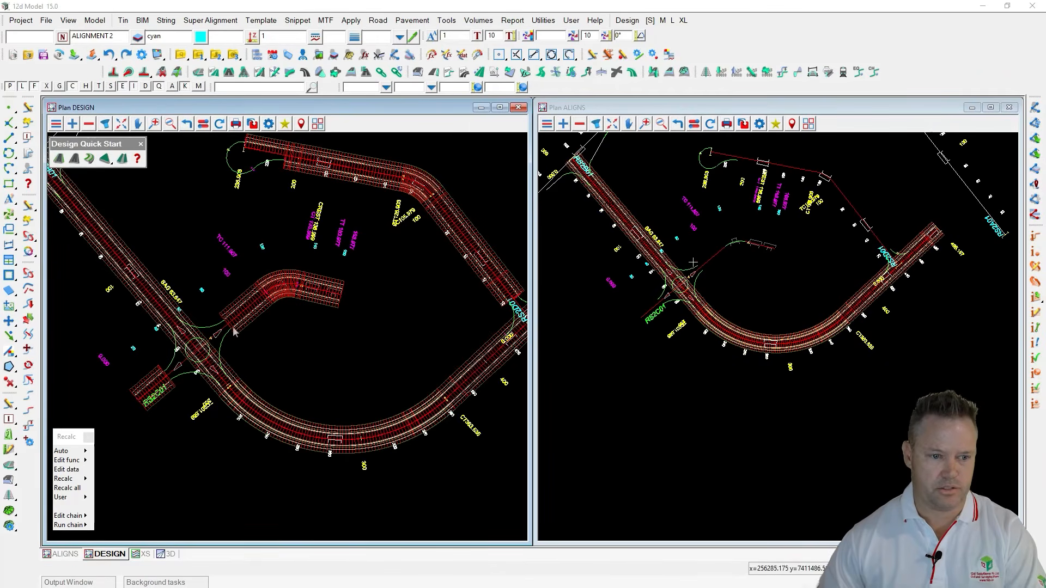
# Step: Create quick-start kerb return designs on the four kerb return alignments around the roundabout where RS2B01 meets RS2C01
pyautogui.scroll(-2, 235, 331)
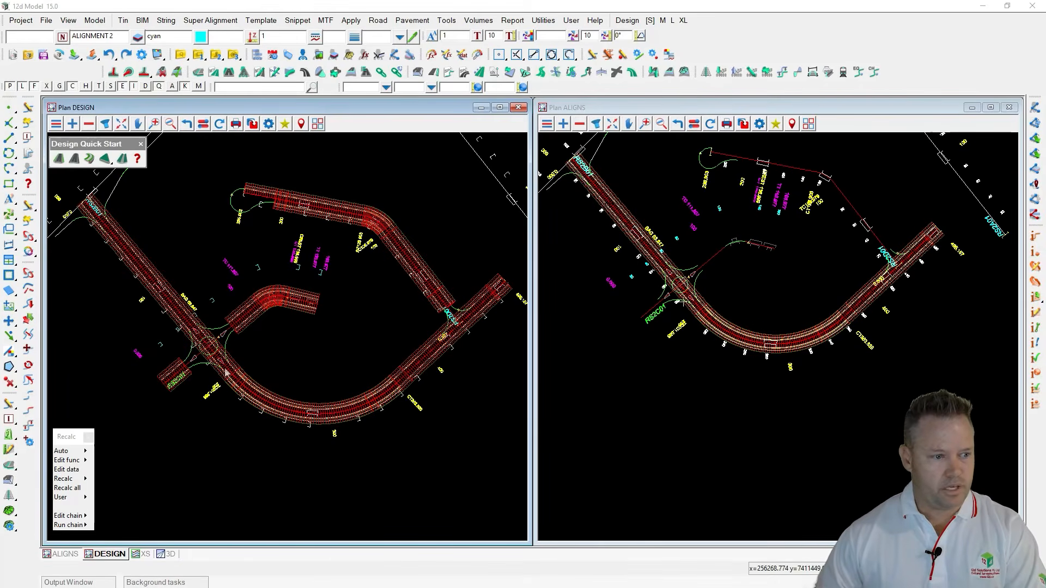
pyautogui.scroll(5, 226, 372)
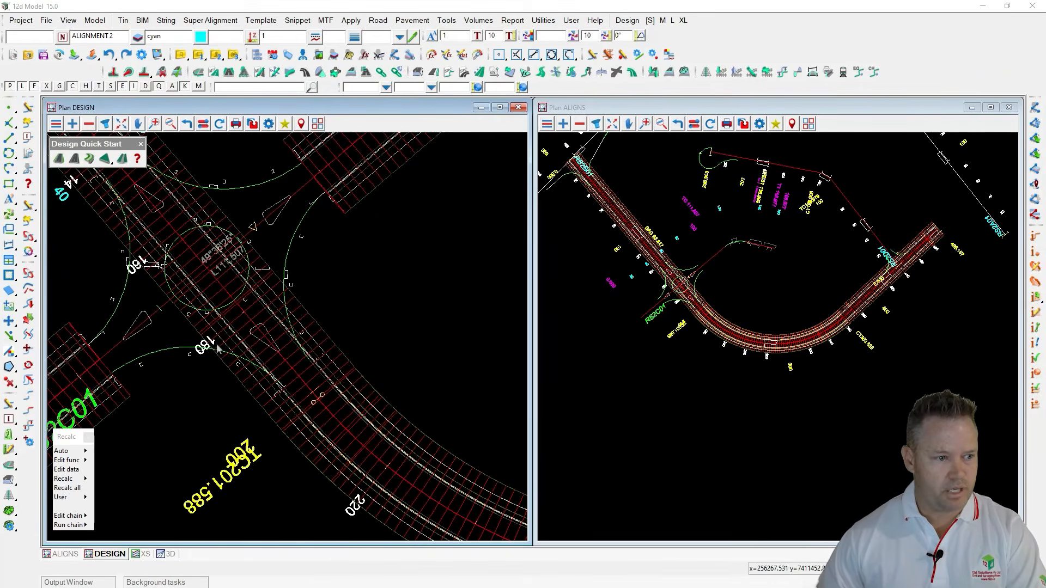
pyautogui.scroll(-1, 218, 348)
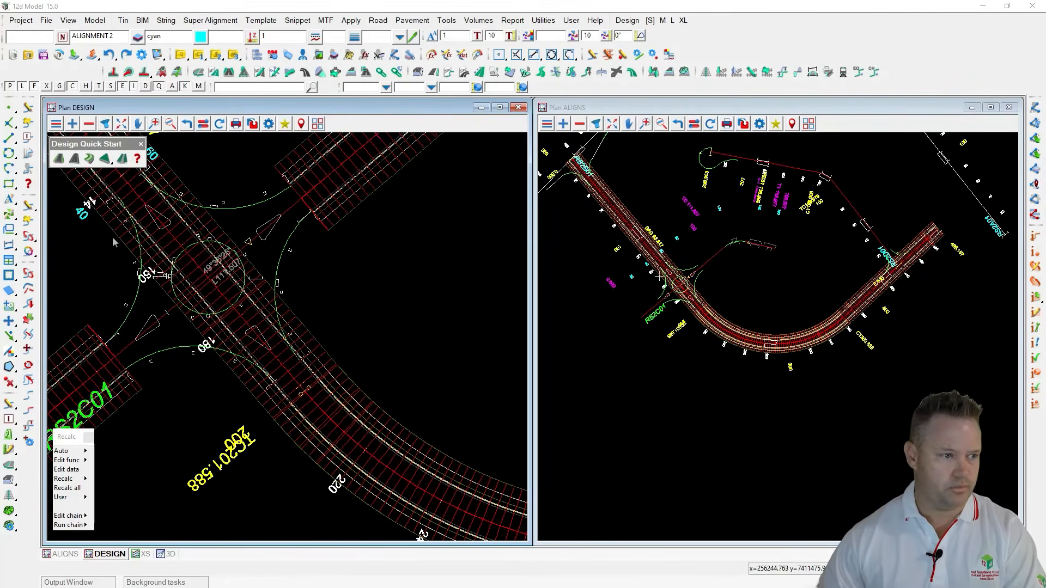
pyautogui.click(89, 158)
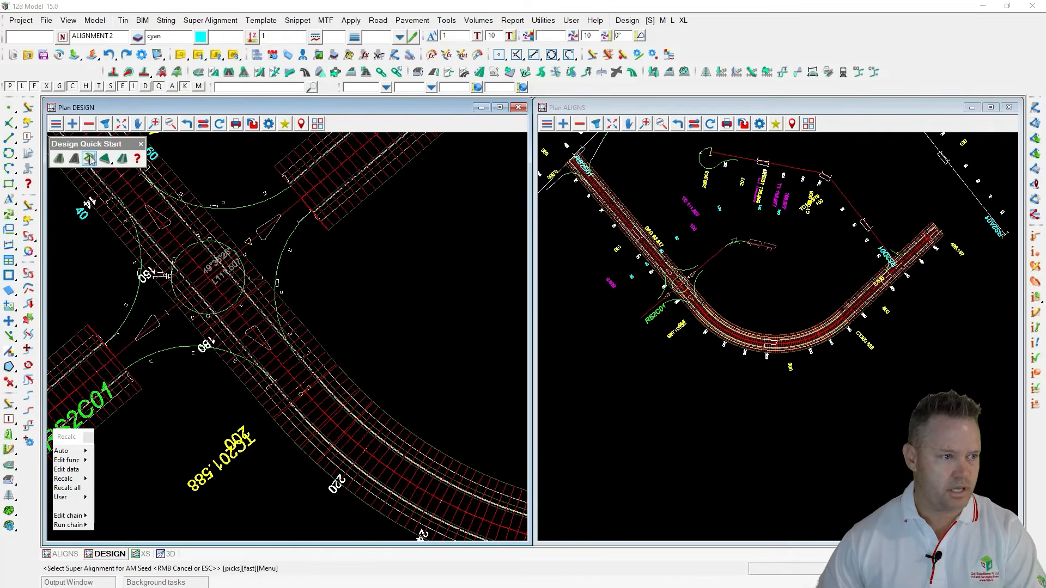
pyautogui.middleClick(225, 210)
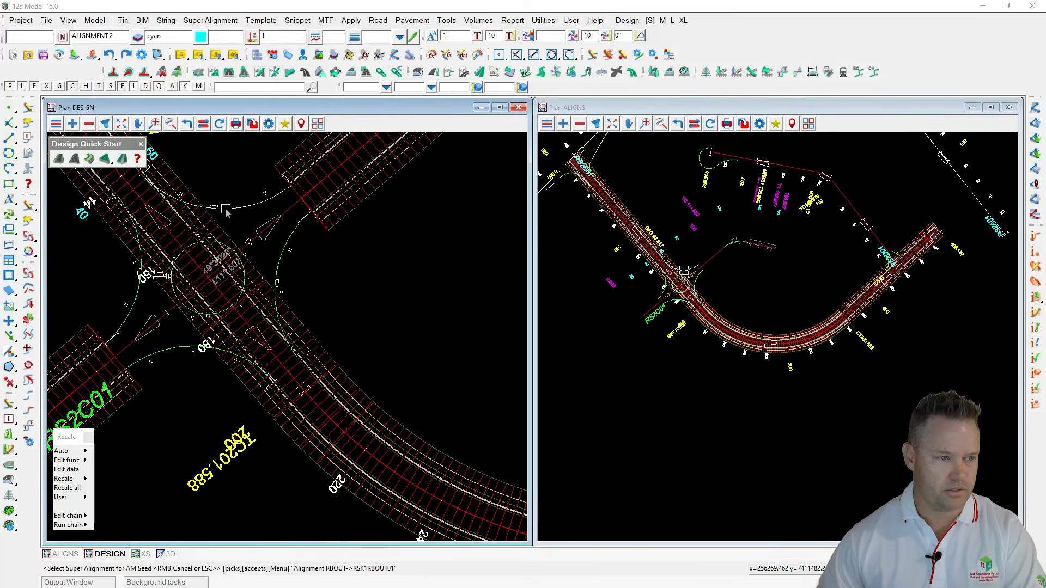
pyautogui.click(90, 159)
pyautogui.click(272, 252)
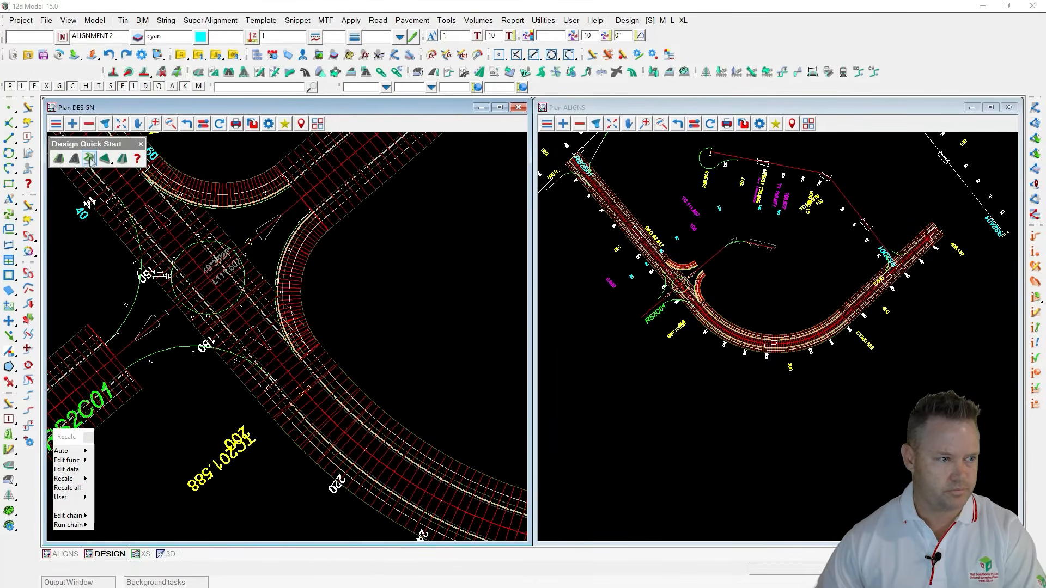
pyautogui.click(178, 347)
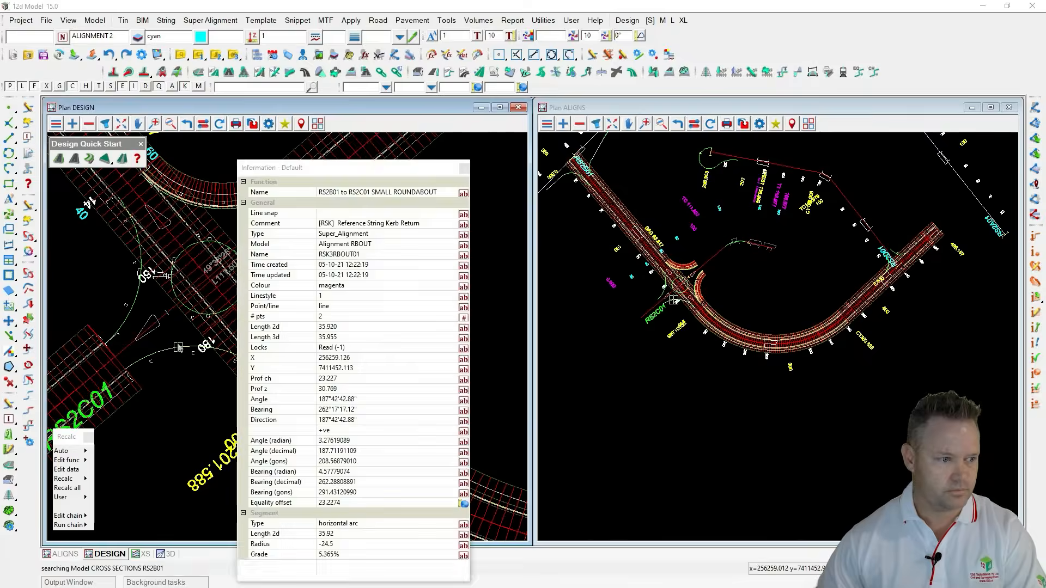
pyautogui.click(75, 160)
pyautogui.click(137, 295)
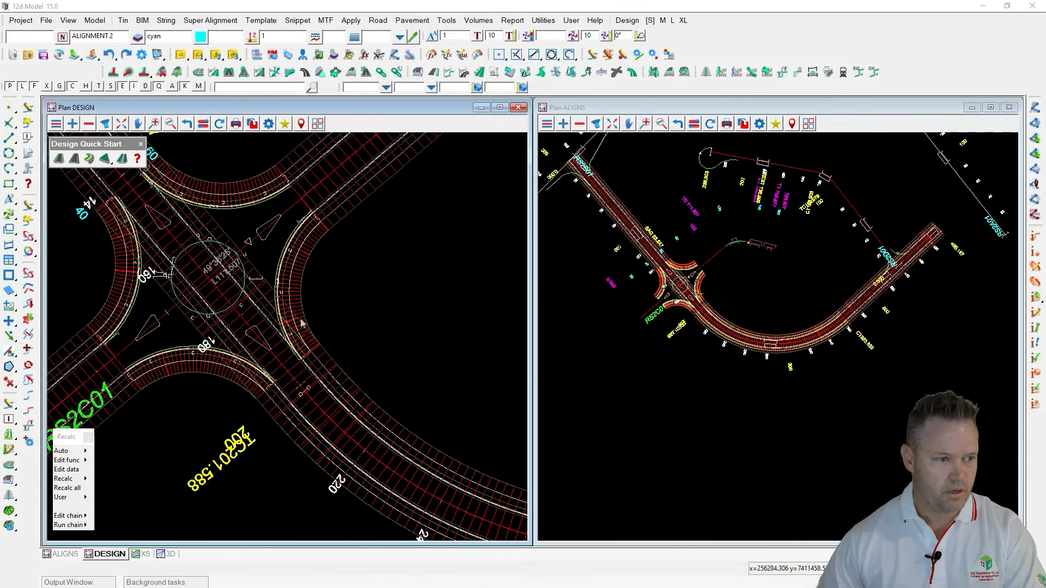
# Step: Create the quick-start island design on the roundabout's central circle
pyautogui.scroll(3, 161, 303)
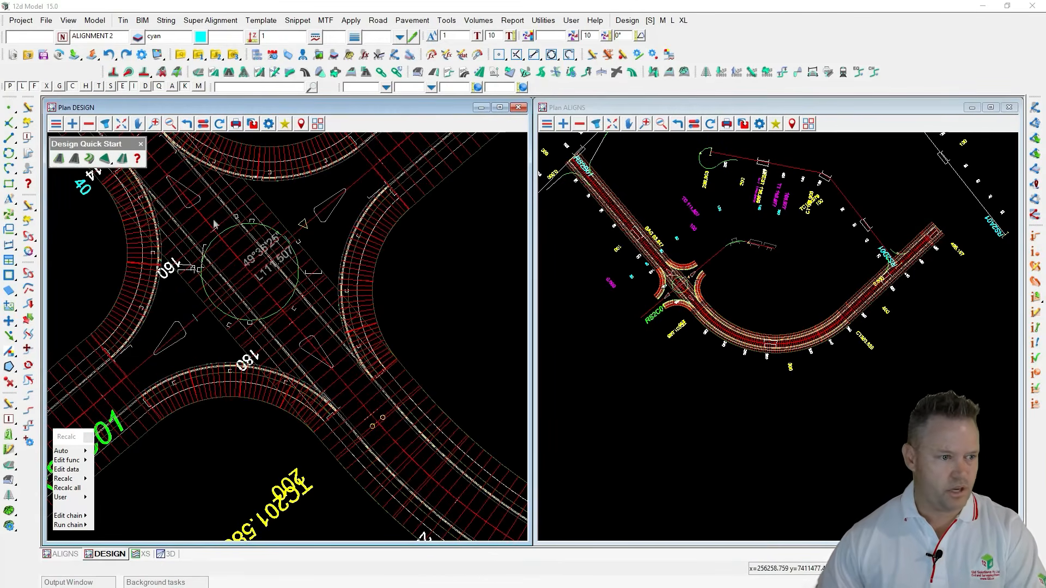
pyautogui.moveTo(107, 164)
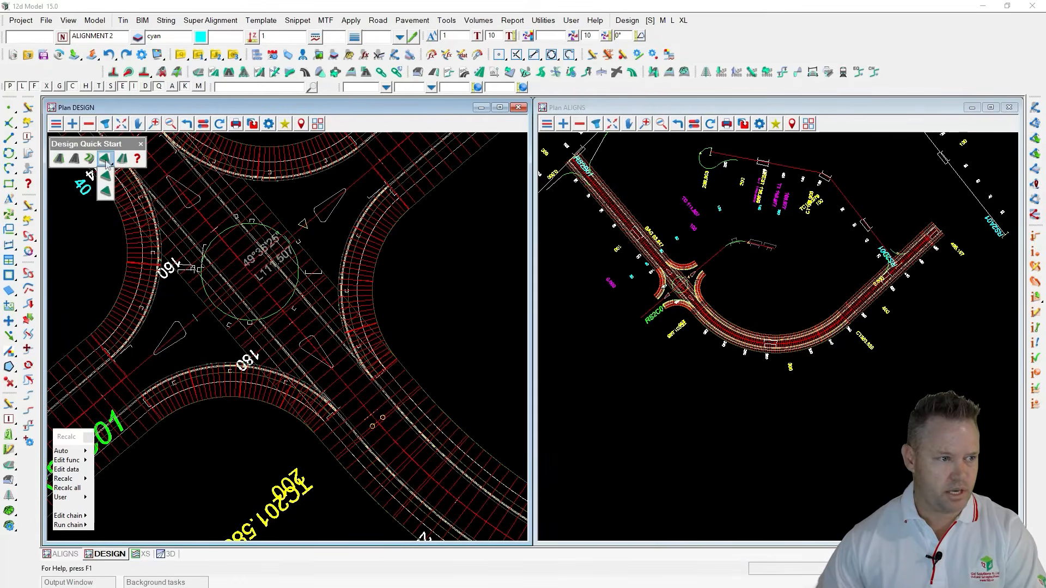
pyautogui.click(106, 192)
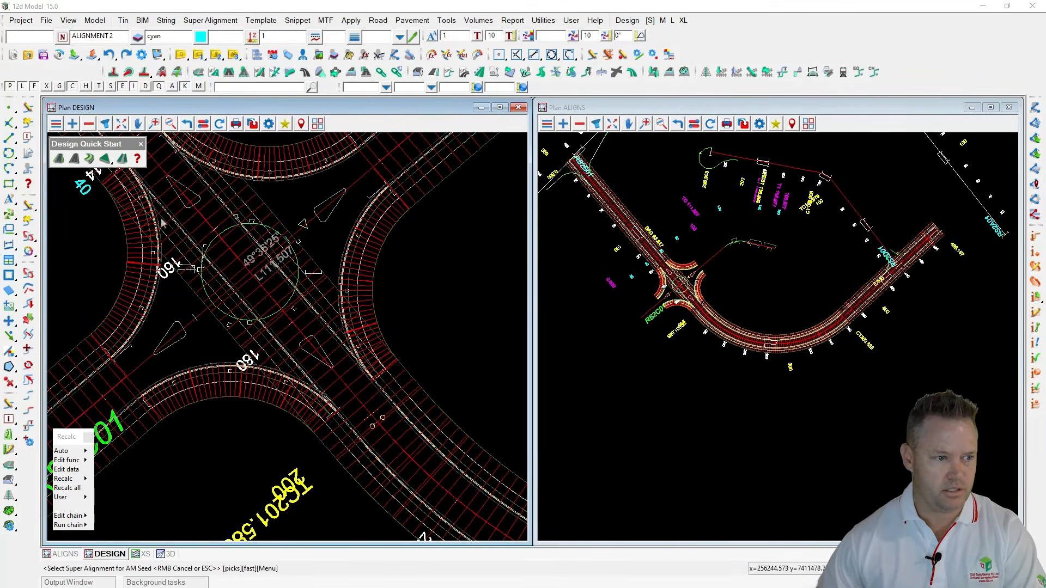
pyautogui.click(226, 229)
pyautogui.middleClick(226, 229)
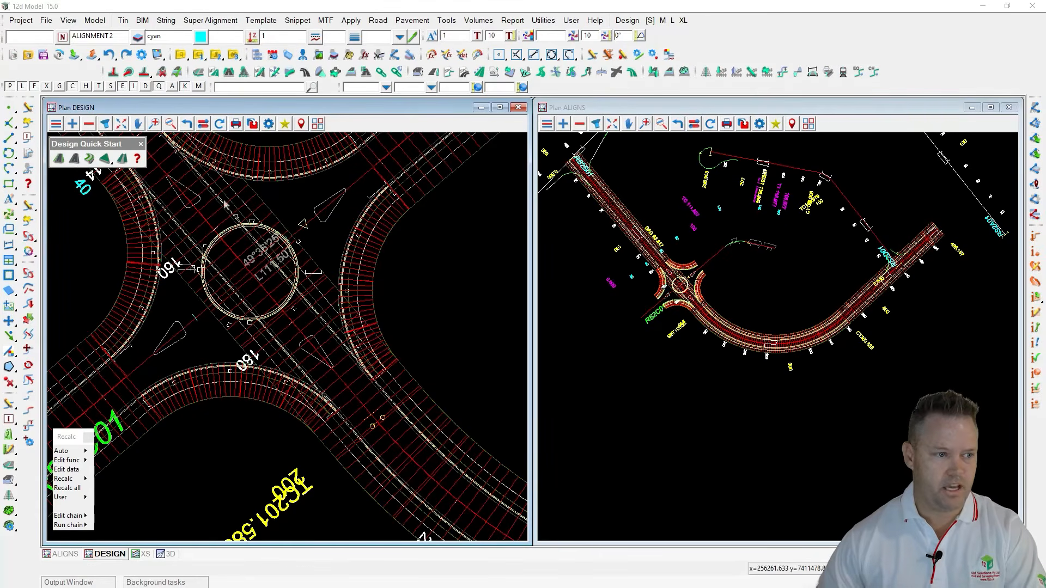
# Step: Create a Traffic Island design on the triangular splitter island on RS2B01, just before the roundabout near chainage 140
pyautogui.click(105, 158)
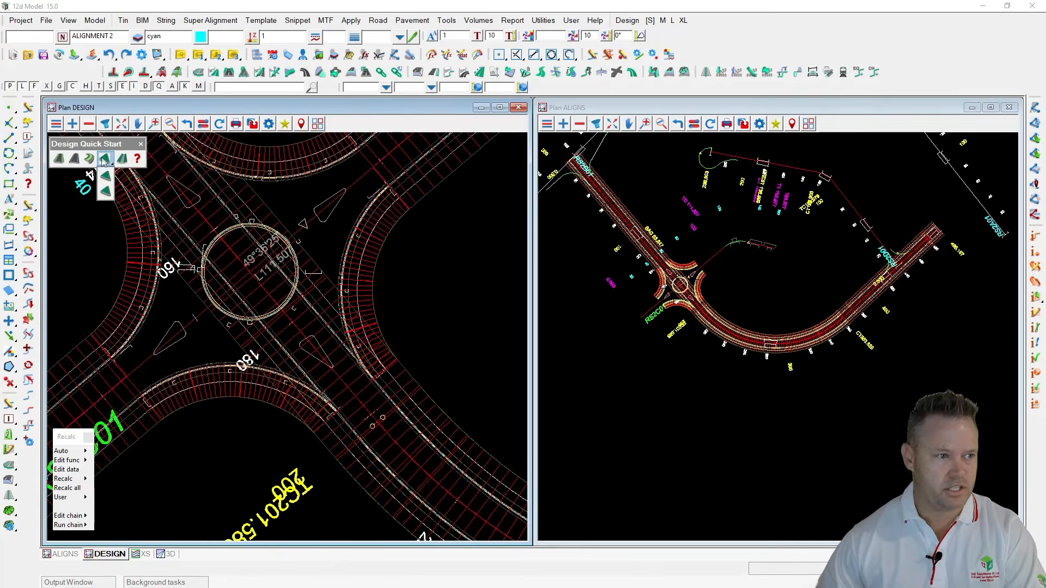
pyautogui.click(105, 177)
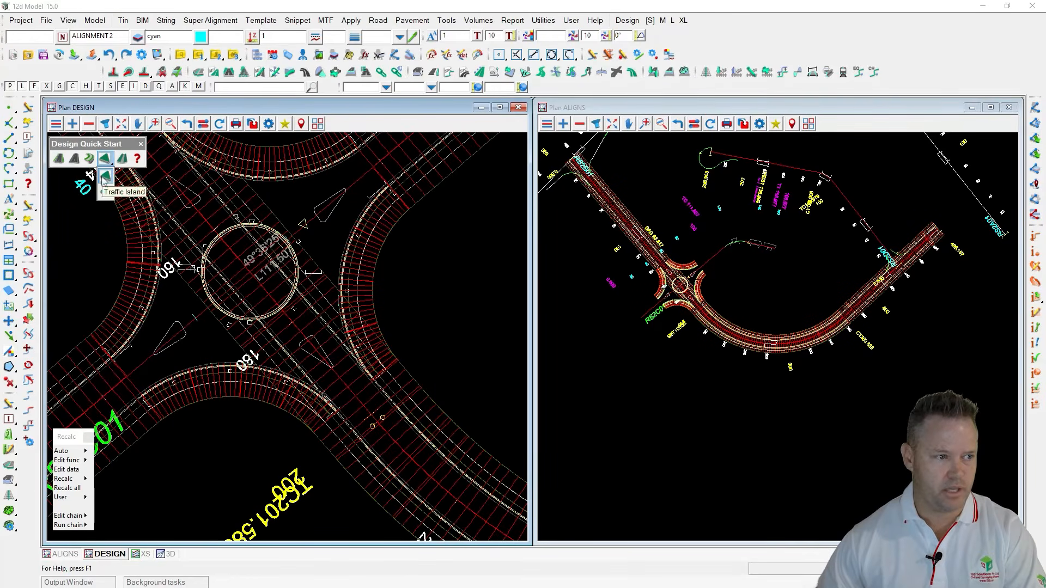
pyautogui.click(198, 200)
pyautogui.middleClick(197, 201)
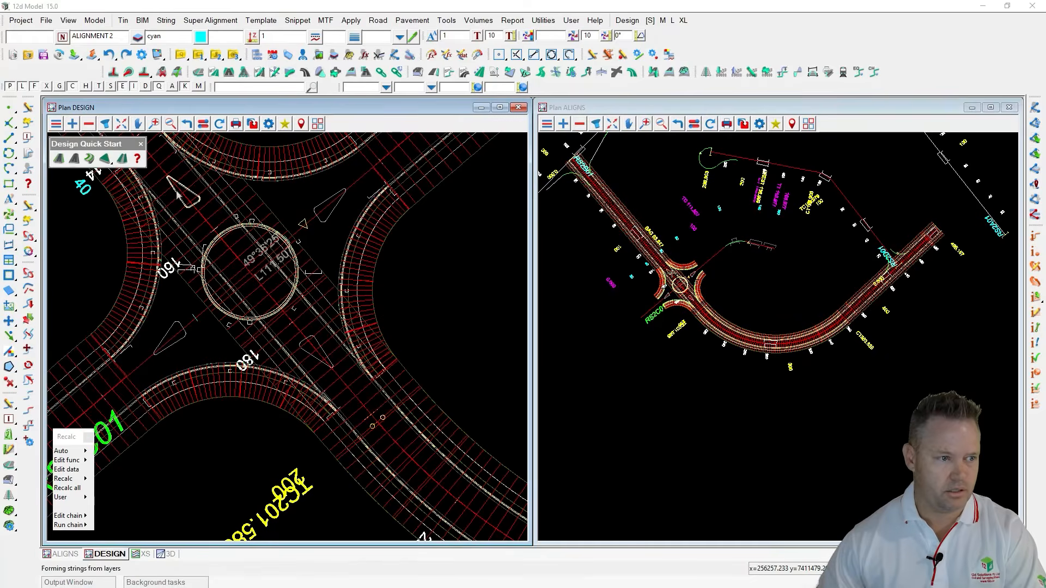
# Step: Create Traffic Island designs on the three remaining triangular splitter islands around the roundabout
pyautogui.click(327, 217)
pyautogui.middleClick(327, 218)
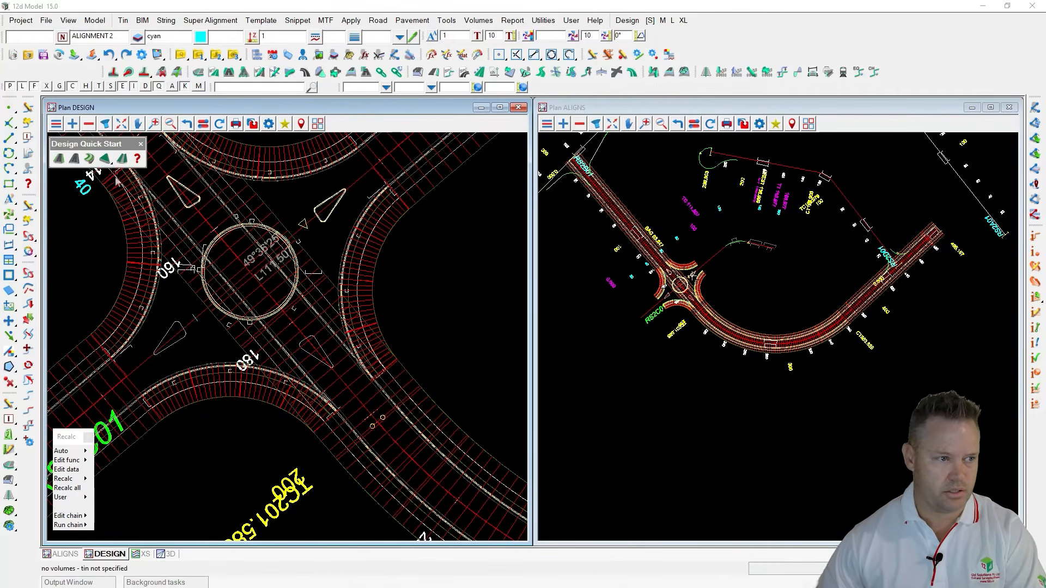
pyautogui.click(326, 350)
pyautogui.middleClick(326, 350)
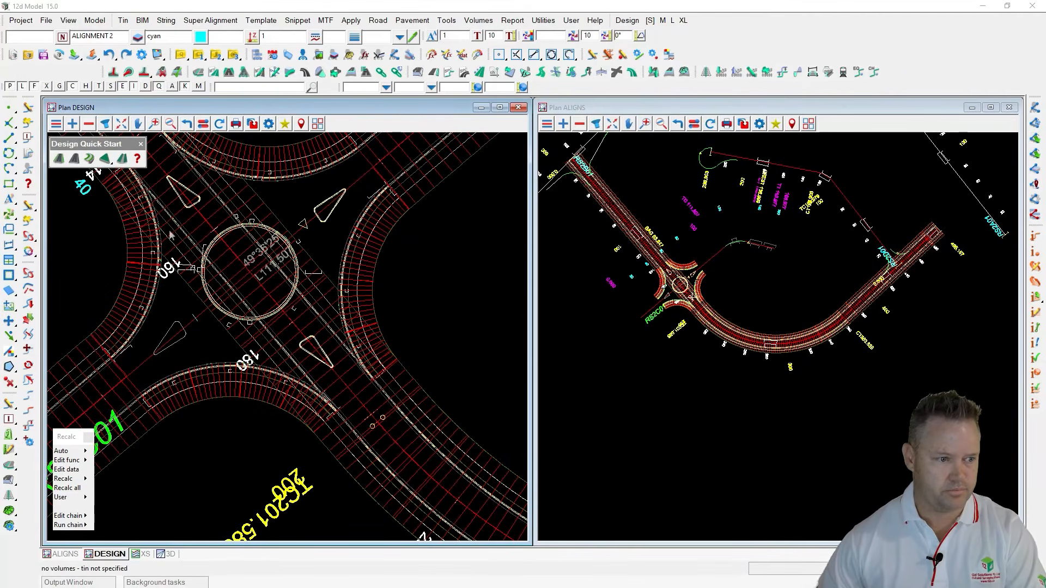
pyautogui.click(104, 159)
pyautogui.click(188, 338)
pyautogui.middleClick(189, 337)
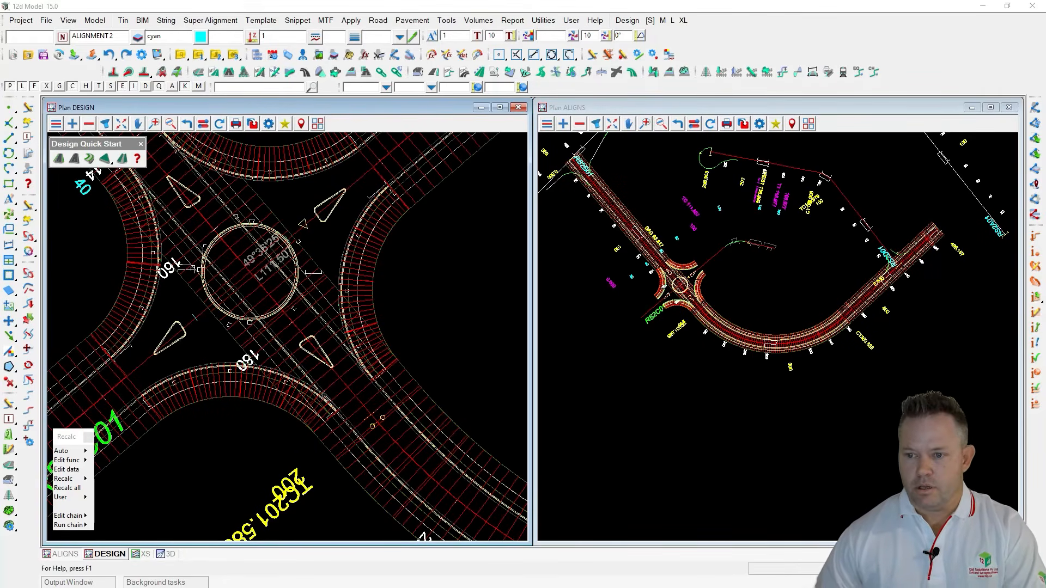
# Step: Remove the design models from the Plan ALIGNS view so that it shows only the alignment and kerb reference strings
pyautogui.click(579, 124)
pyautogui.moveTo(608, 209); pyautogui.dragTo(627, 452)
pyautogui.click(598, 510)
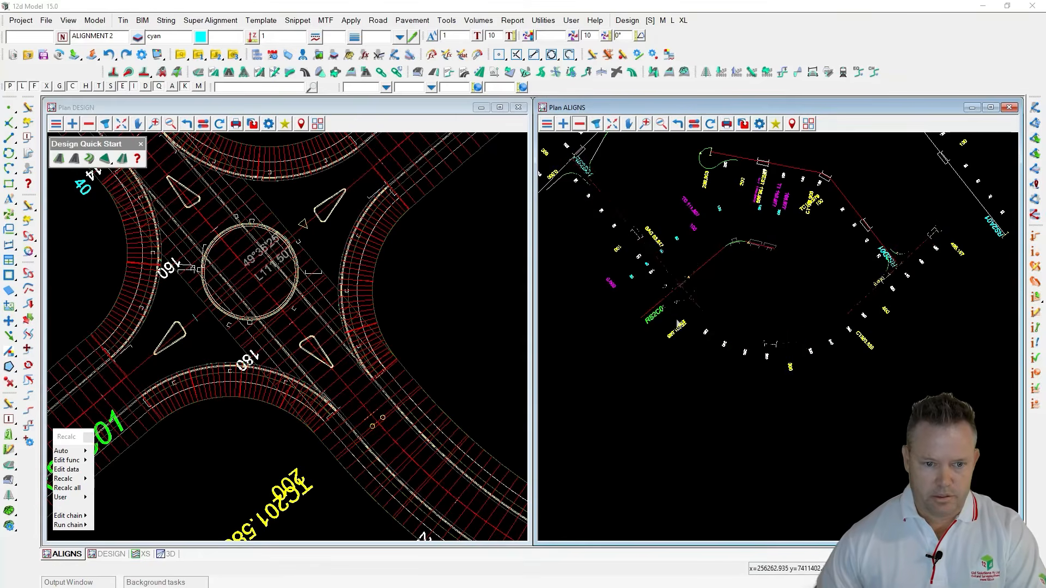
pyautogui.scroll(1, 663, 330)
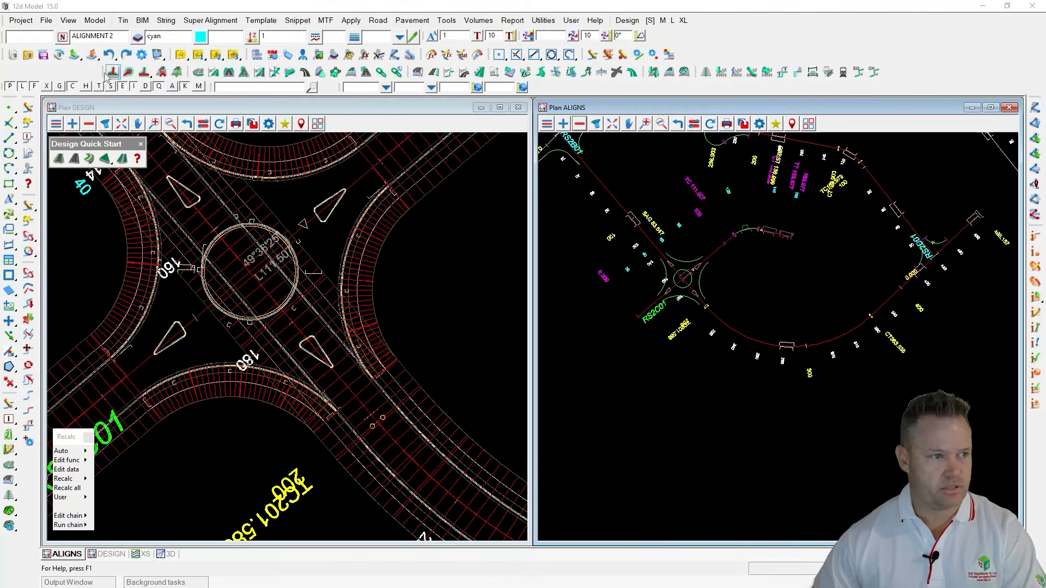
# Step: Float the design clean-up toolbar beside Design Quick Start and resize it to a single row
pyautogui.moveTo(104, 68); pyautogui.dragTo(155, 153)
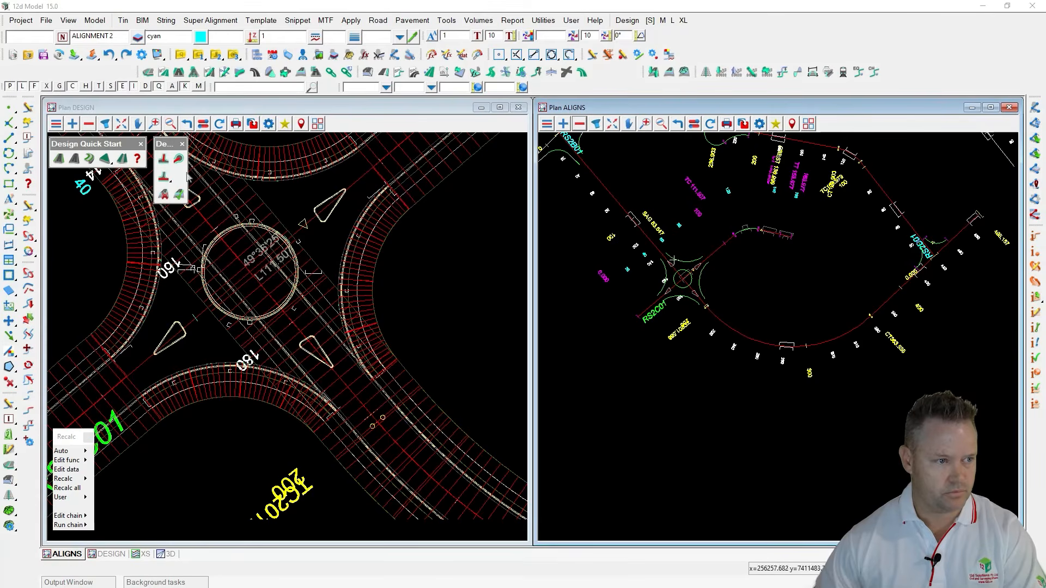
pyautogui.moveTo(188, 173); pyautogui.dragTo(240, 189)
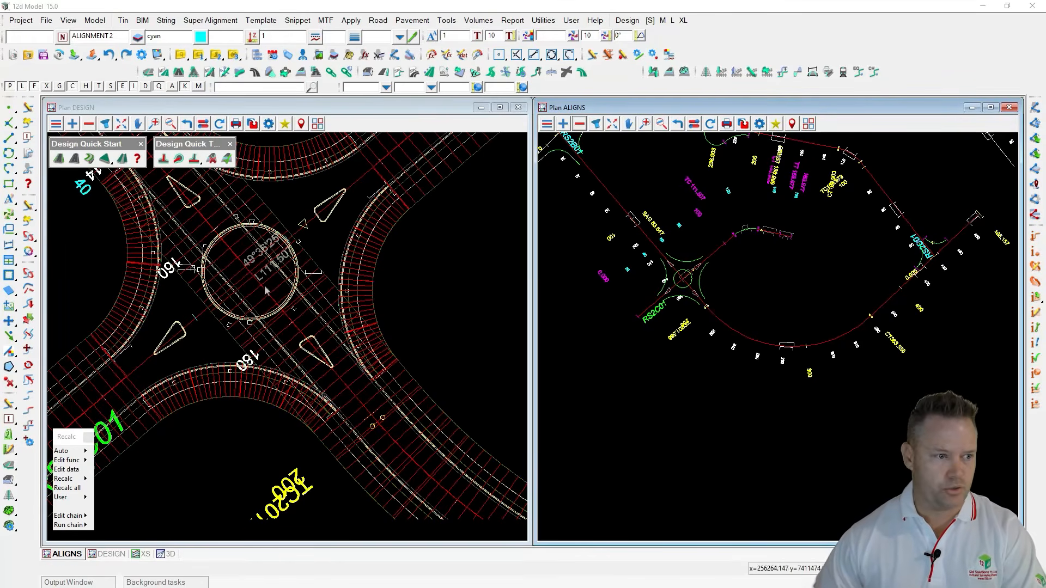
# Step: Use the start-of-road AM Clean up to trim the left RS2B01 strings back to the end of kerb return RSK2B01
pyautogui.scroll(-3, 408, 399)
pyautogui.scroll(-2, 409, 400)
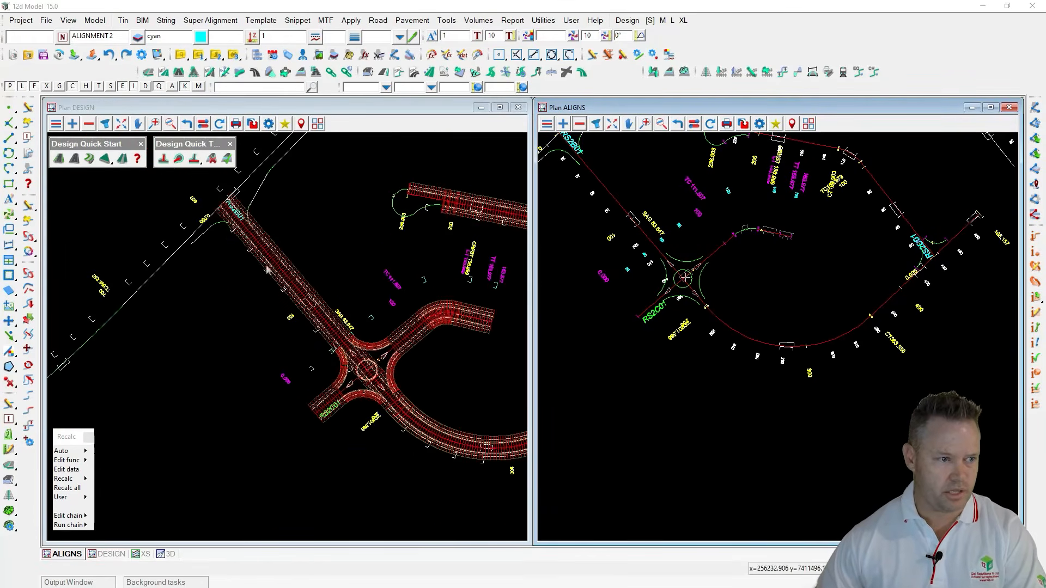
pyautogui.scroll(2, 243, 216)
pyautogui.scroll(1, 243, 216)
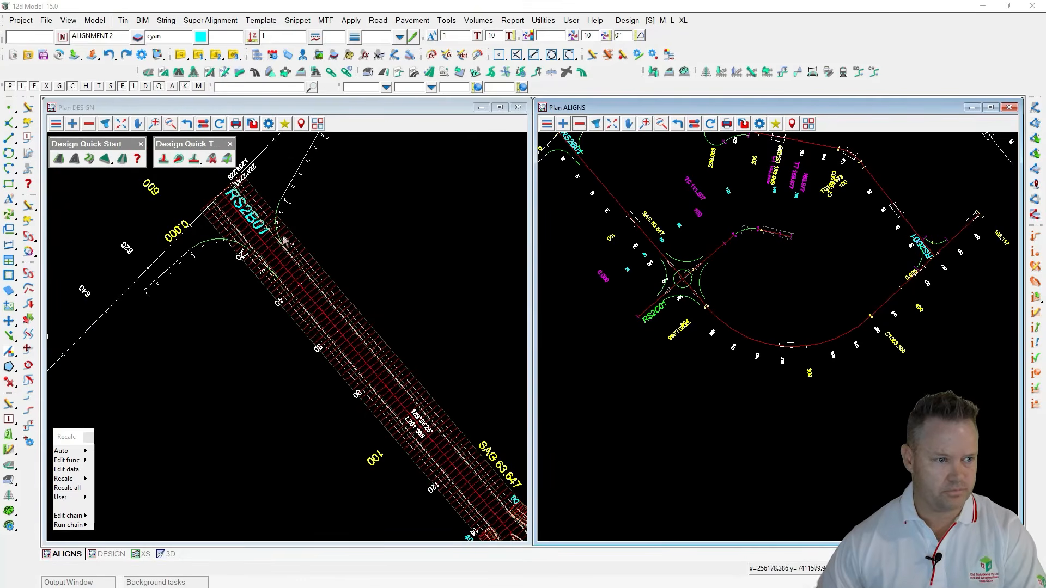
pyautogui.click(161, 158)
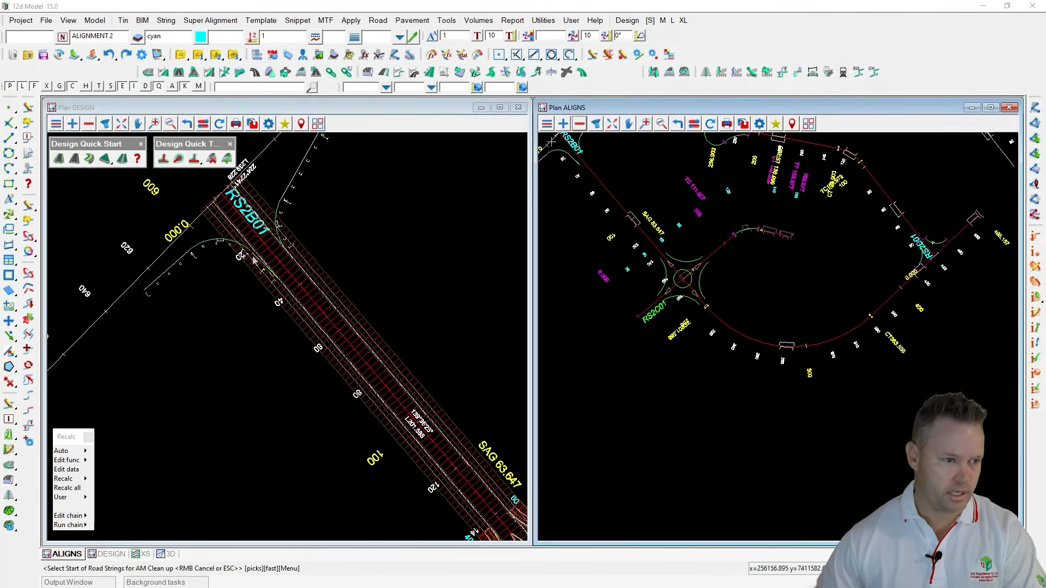
pyautogui.click(318, 263)
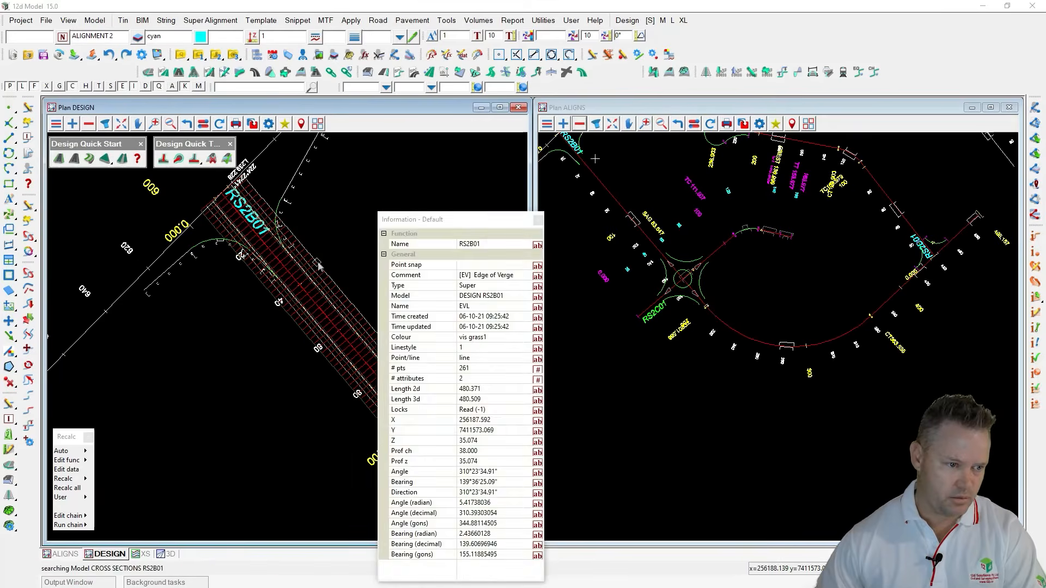
pyautogui.middleClick(318, 263)
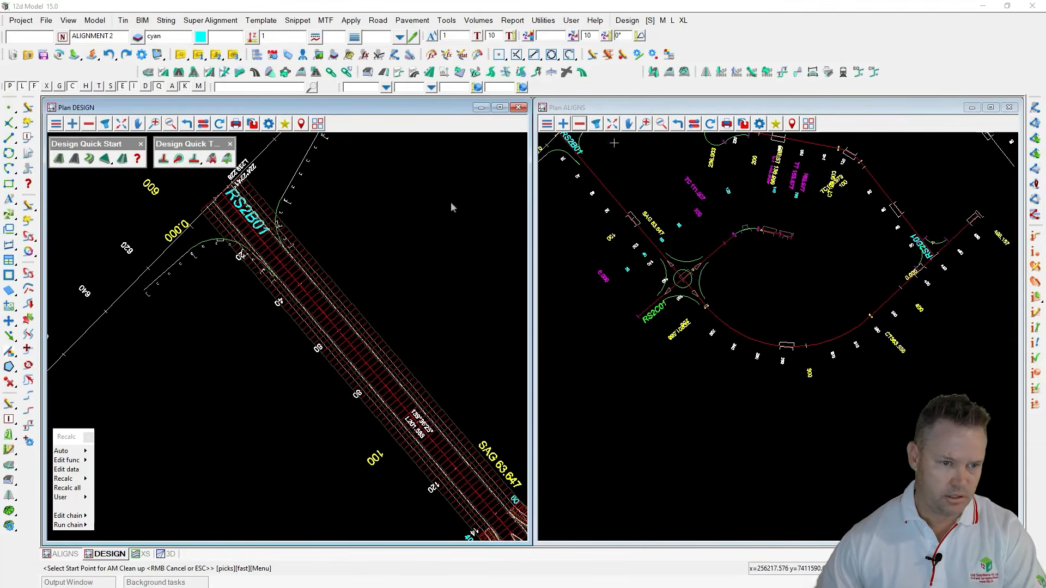
pyautogui.click(581, 157)
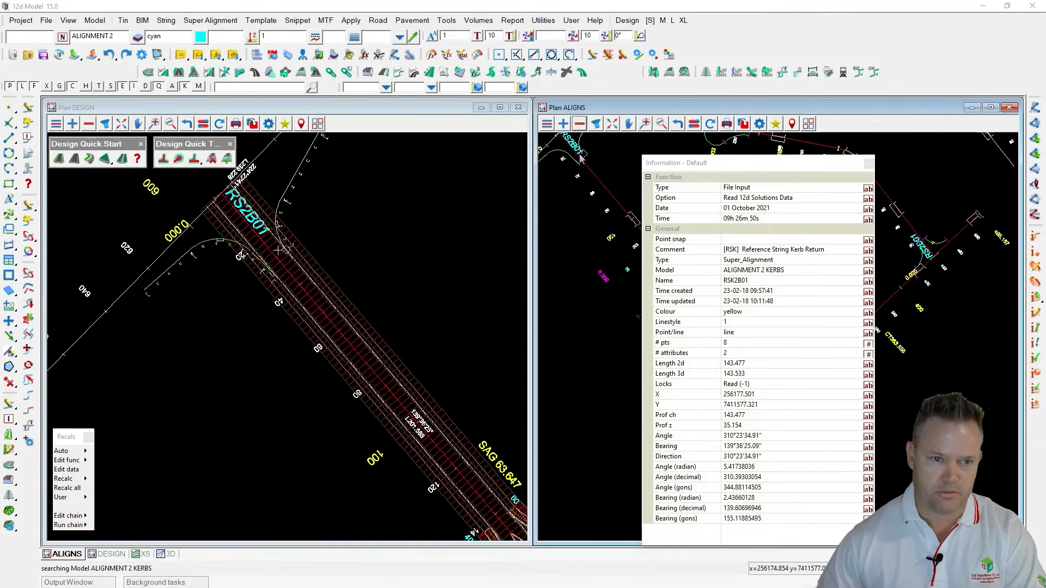
pyautogui.middleClick(580, 157)
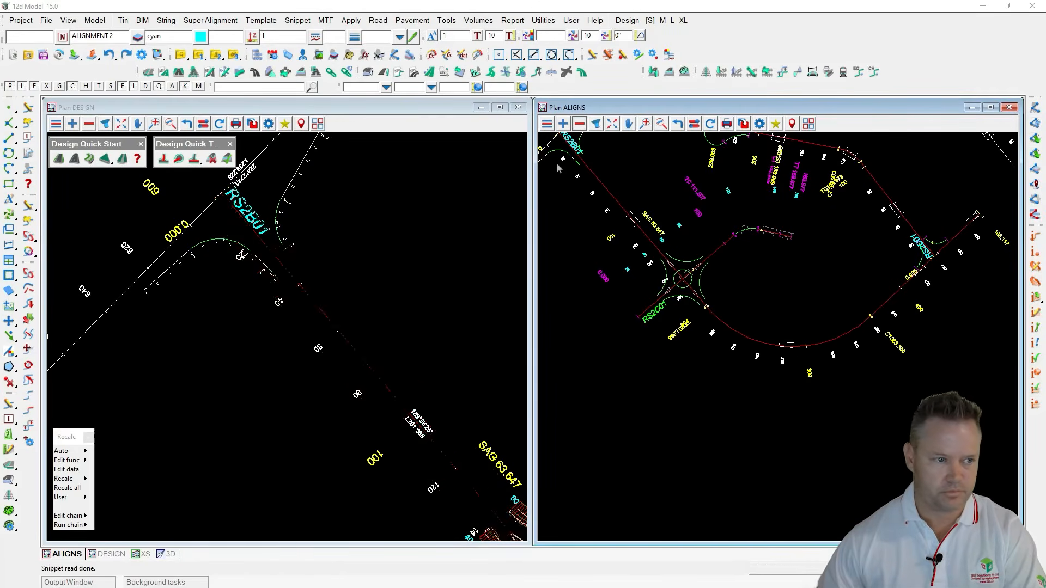
# Step: Trim the start of the right RS2B01 strings back to the start point of kerb return RSK2B02
pyautogui.click(162, 162)
pyautogui.click(269, 302)
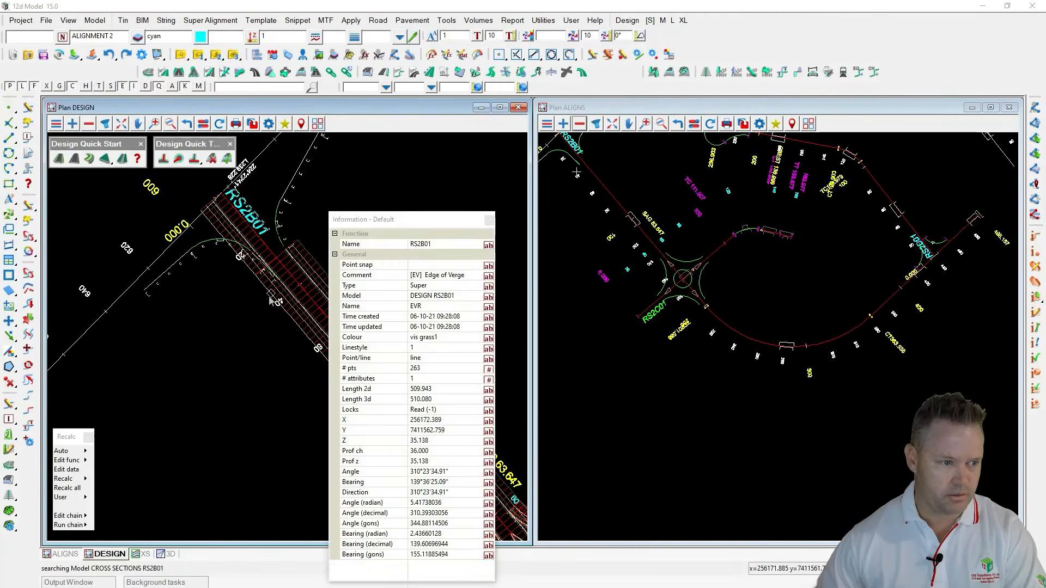
pyautogui.middleClick(271, 302)
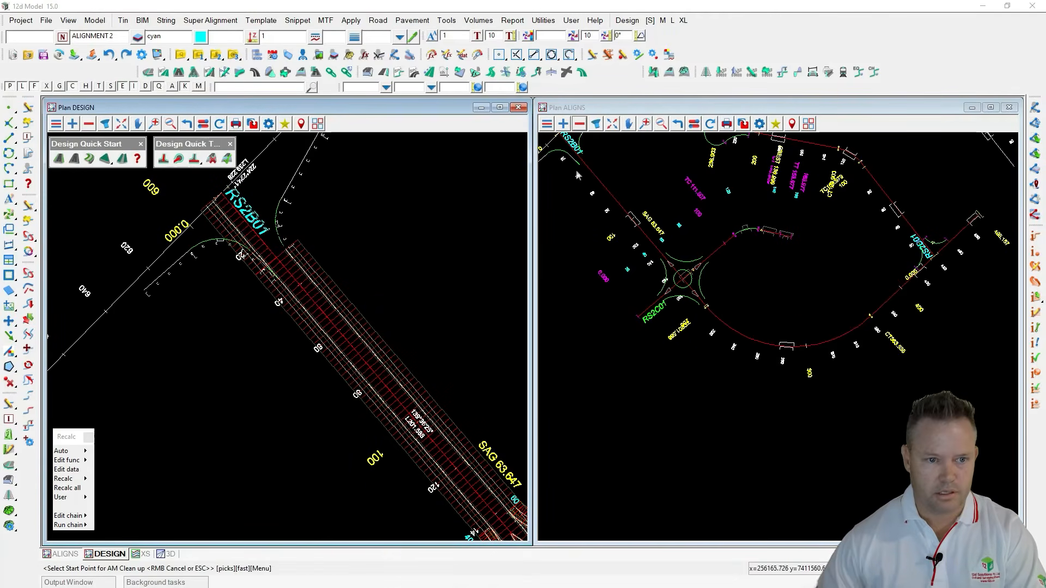
pyautogui.click(579, 167)
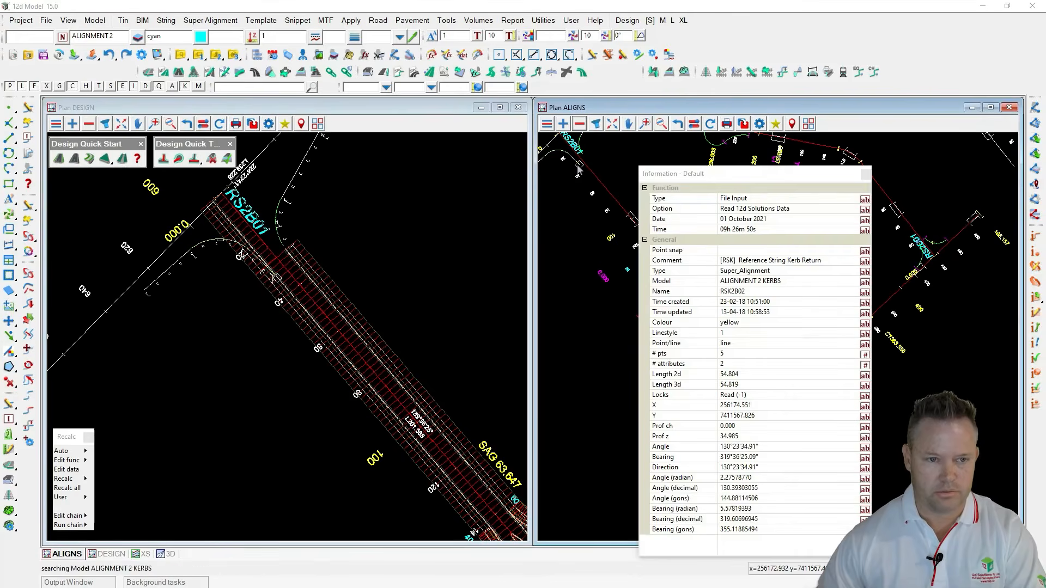
pyautogui.middleClick(552, 179)
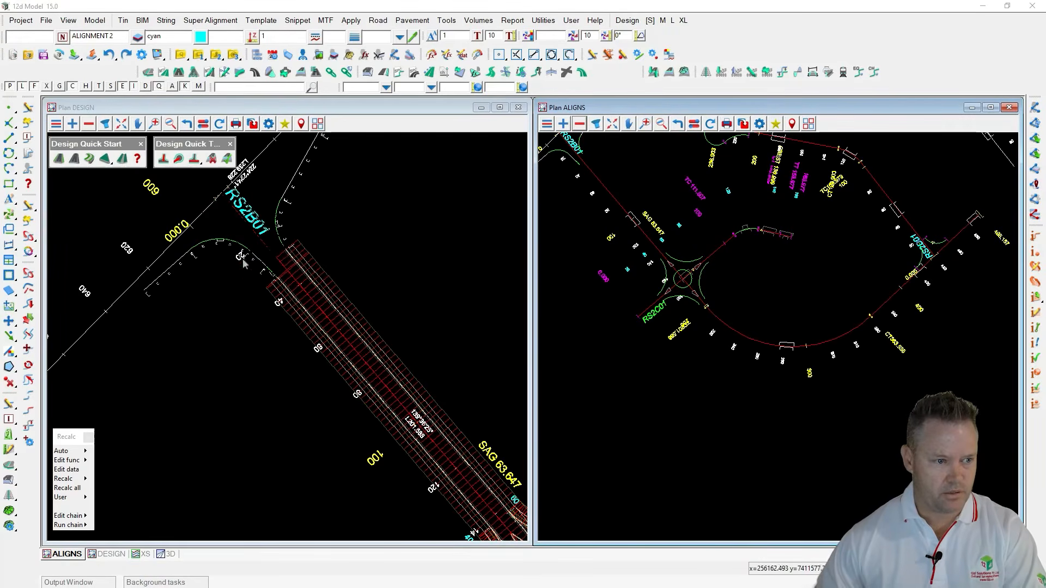
# Step: Use the end-of-road AM Clean up to trim the left RS2B01 strings at a point just beyond chainage 480
pyautogui.scroll(-2, 240, 255)
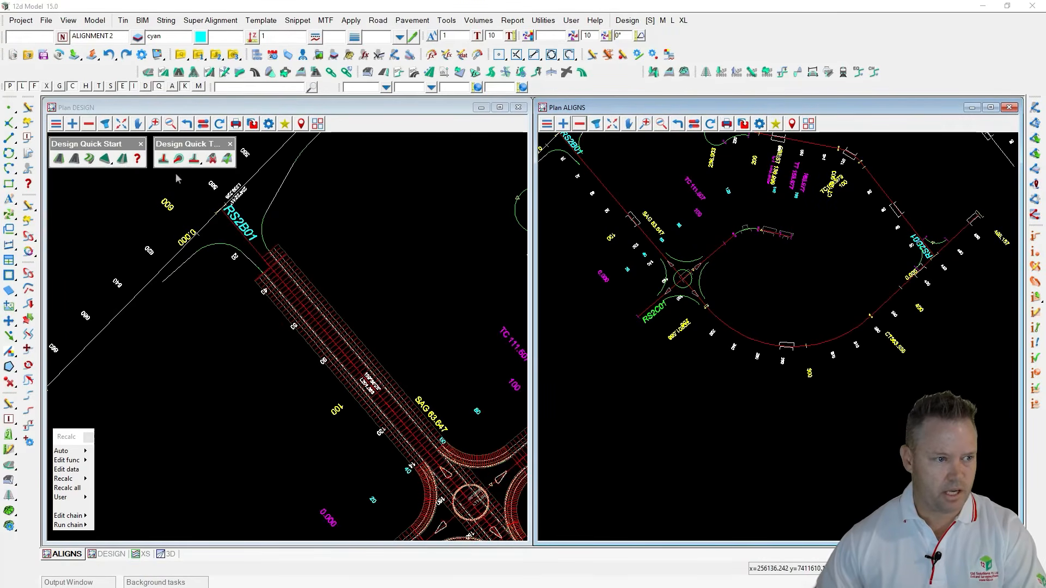
pyautogui.scroll(-3, 186, 201)
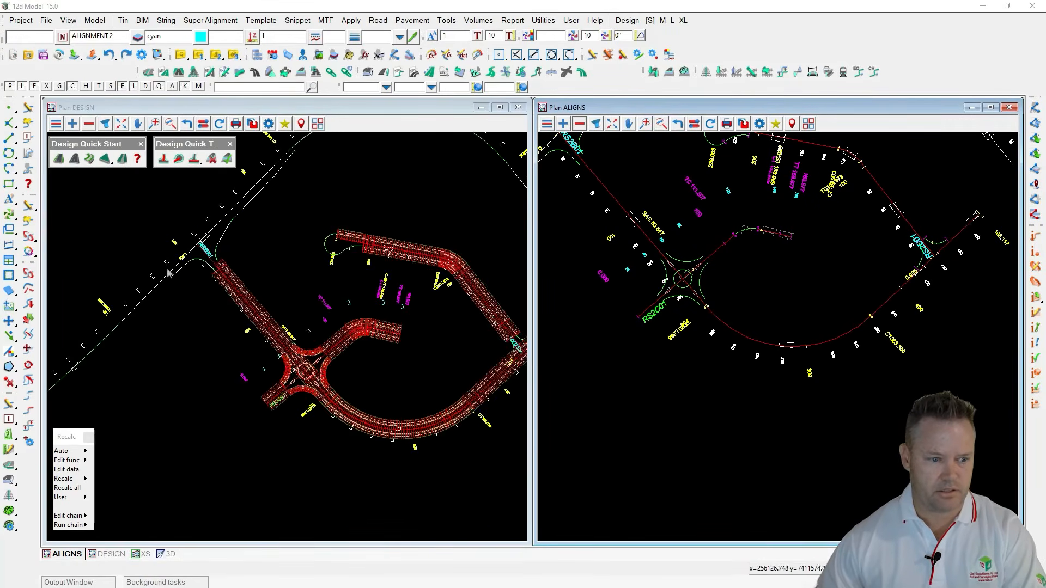
pyautogui.scroll(5, 456, 313)
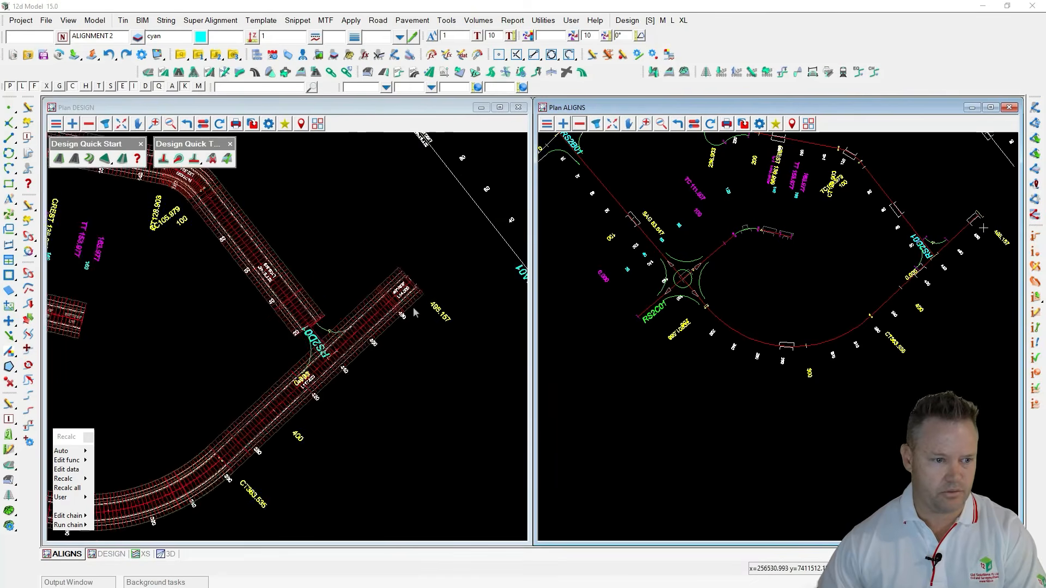
pyautogui.scroll(2, 396, 274)
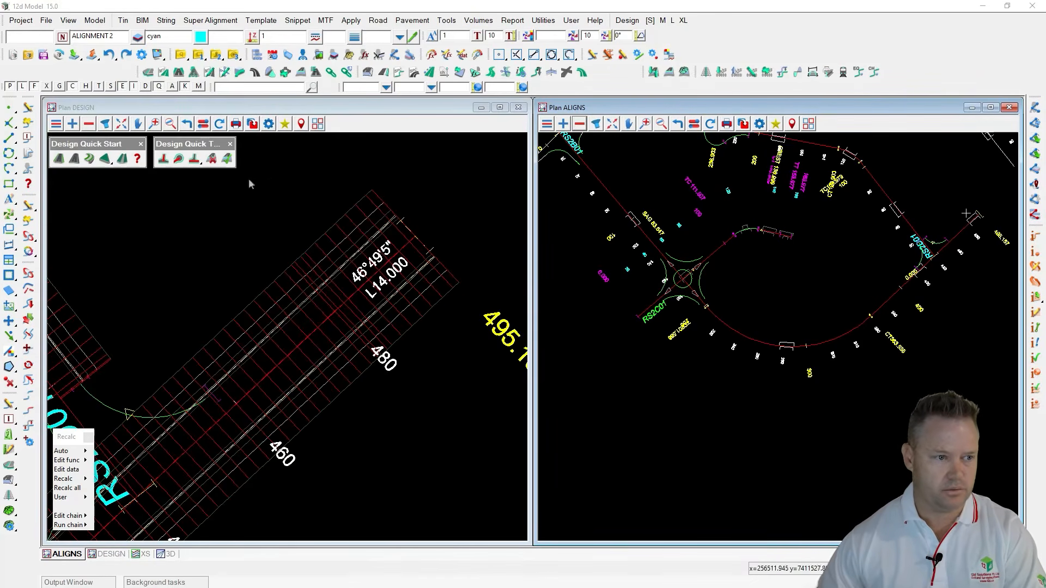
pyautogui.click(178, 158)
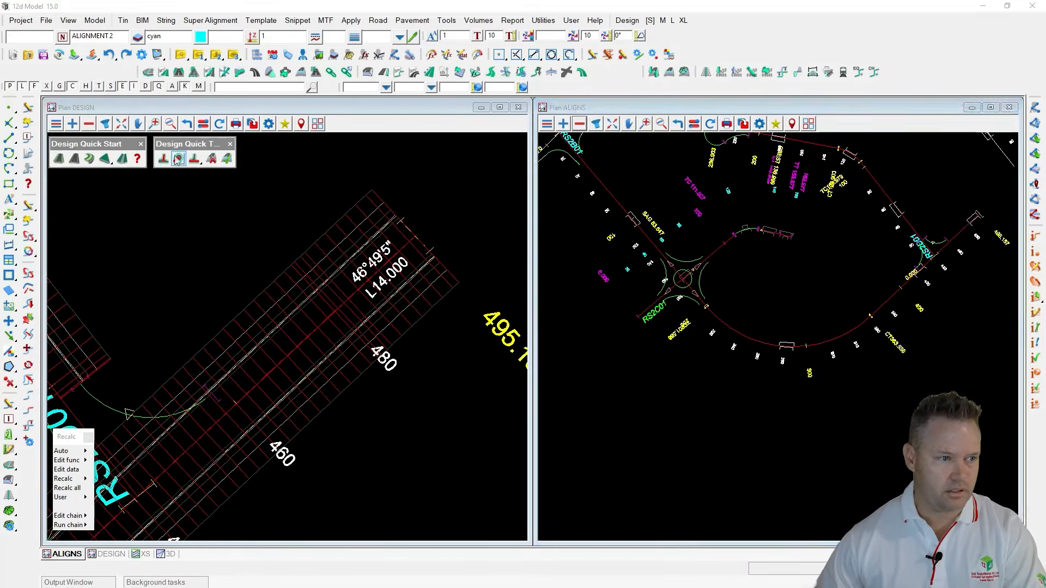
pyautogui.click(322, 235)
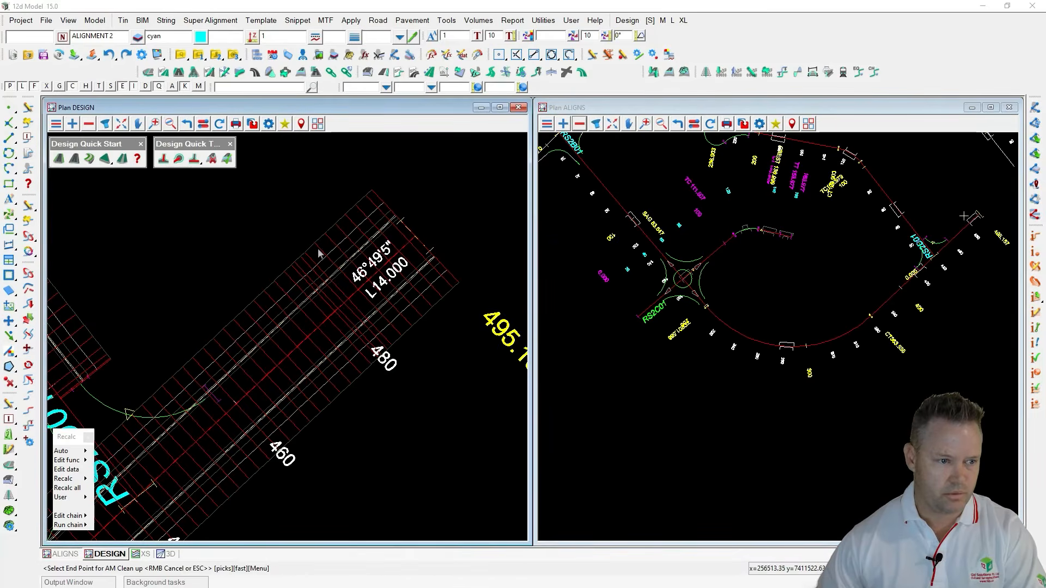
pyautogui.click(319, 250)
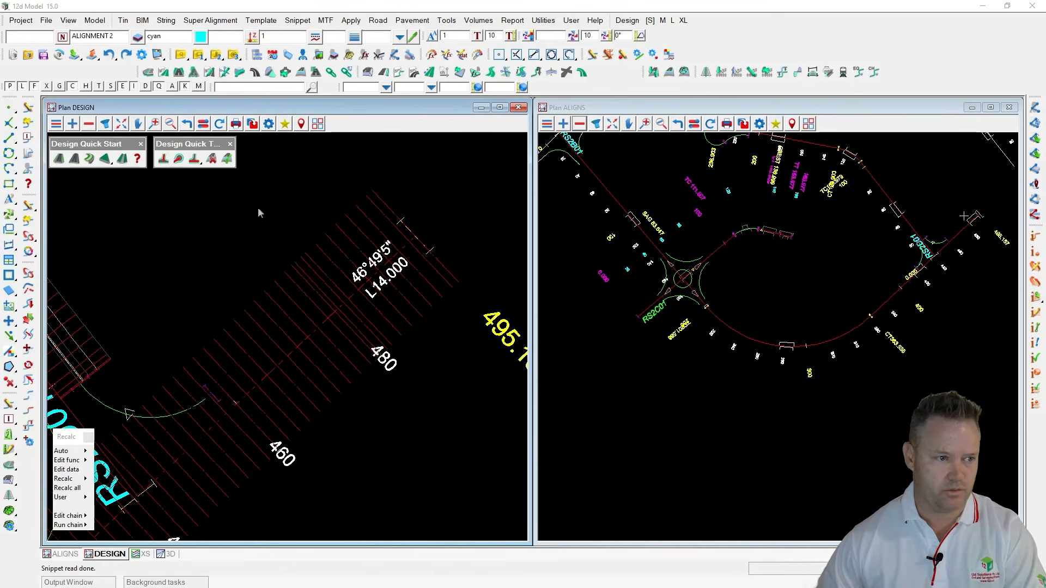
# Step: Trim the end of the right RS2B01 strings at a point on the opposite side of the road, just beyond chainage 480
pyautogui.click(417, 304)
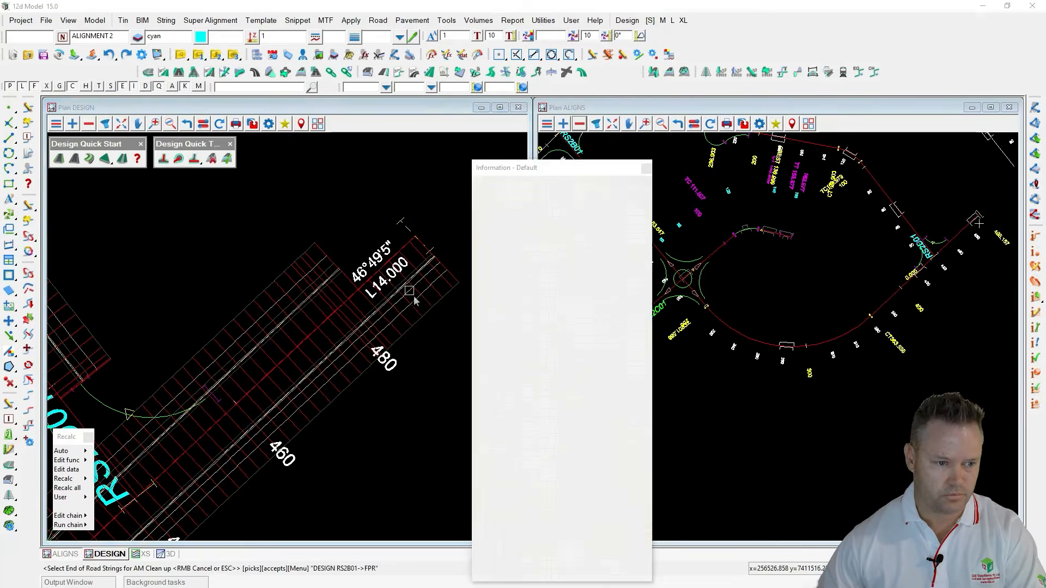
pyautogui.click(432, 311)
pyautogui.middleClick(432, 311)
pyautogui.click(413, 312)
pyautogui.middleClick(415, 311)
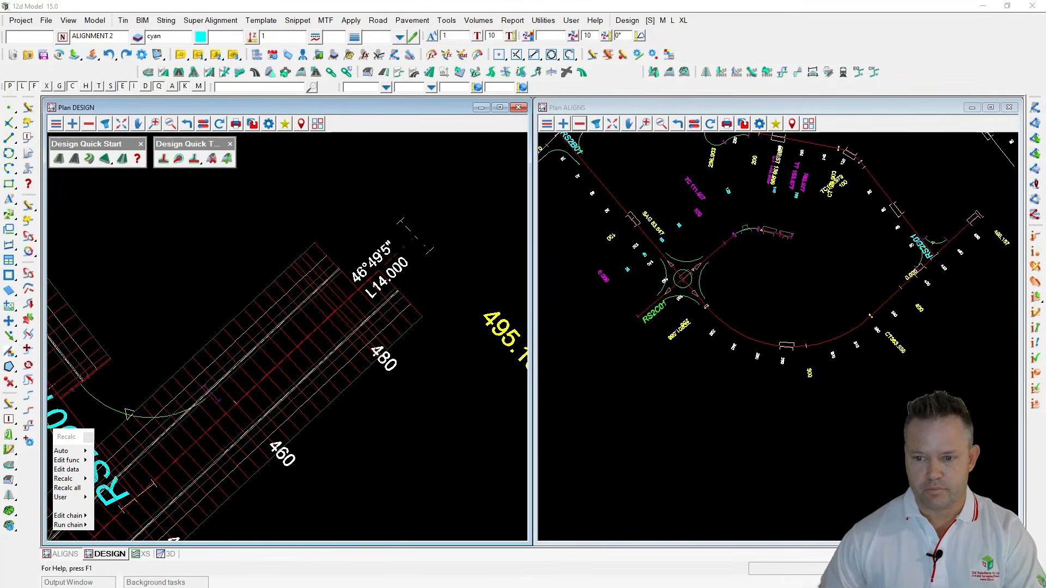
# Step: Save the project from the save reminder
pyautogui.scroll(-6, 466, 274)
pyautogui.scroll(-3, 466, 273)
pyautogui.scroll(-1, 350, 308)
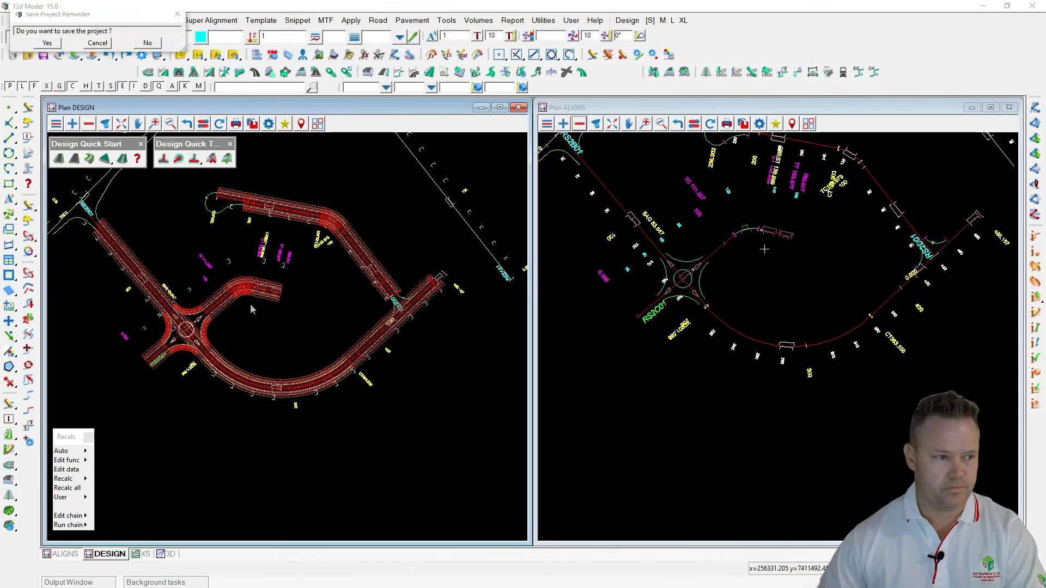
pyautogui.press('Return')
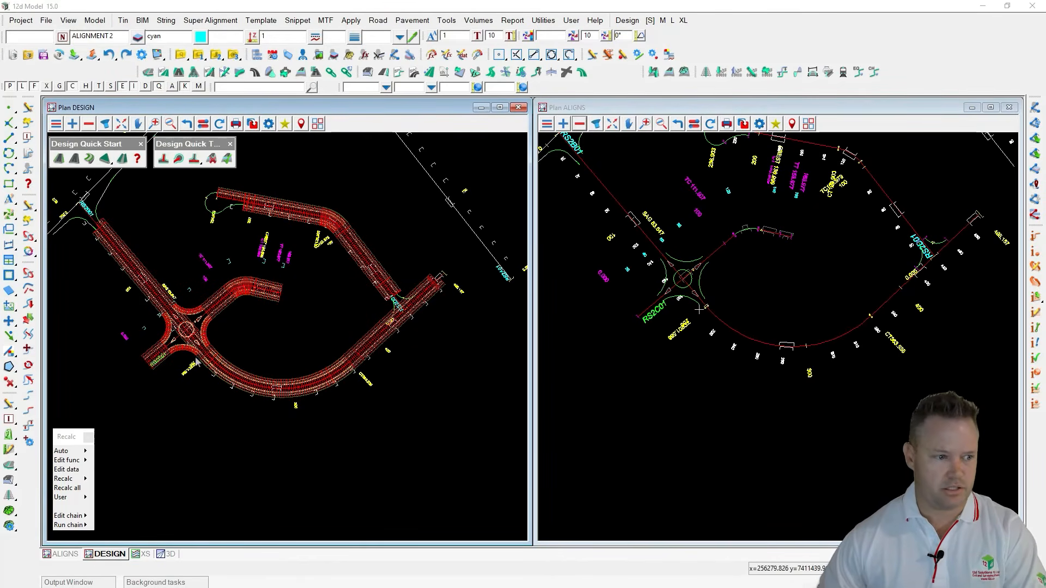
# Step: Use Intersection AM Clean up to trim the left RS2B01 strings through the roundabout, between the outer ends of its left kerb returns
pyautogui.scroll(2, 183, 353)
pyautogui.scroll(4, 184, 353)
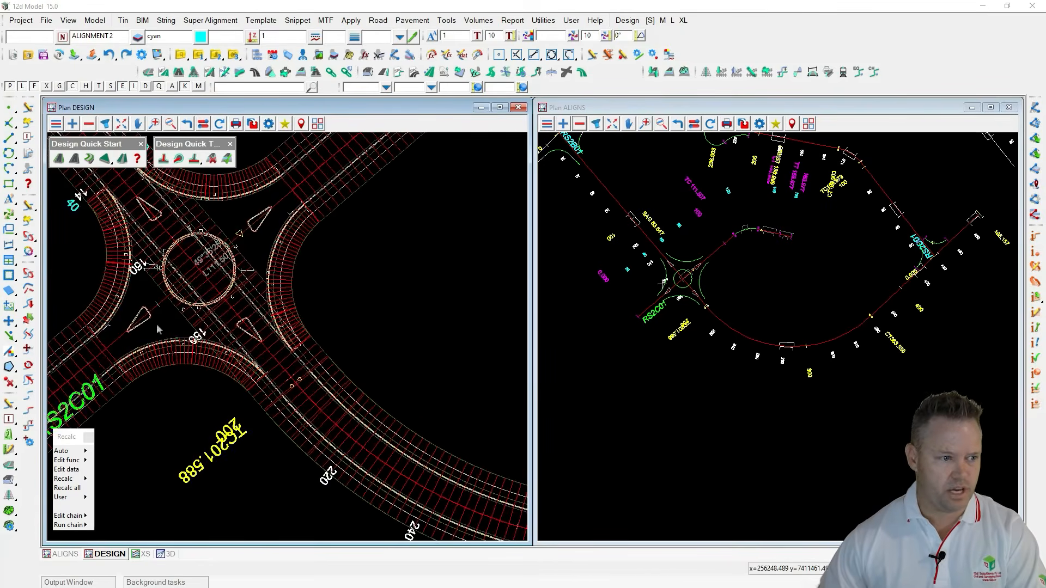
pyautogui.scroll(2, 158, 276)
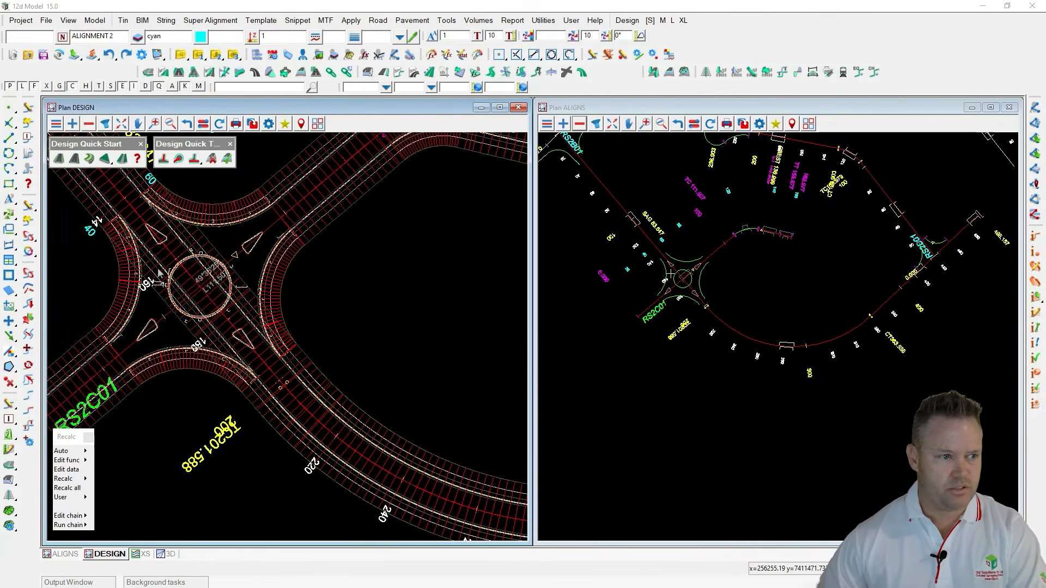
pyautogui.click(193, 159)
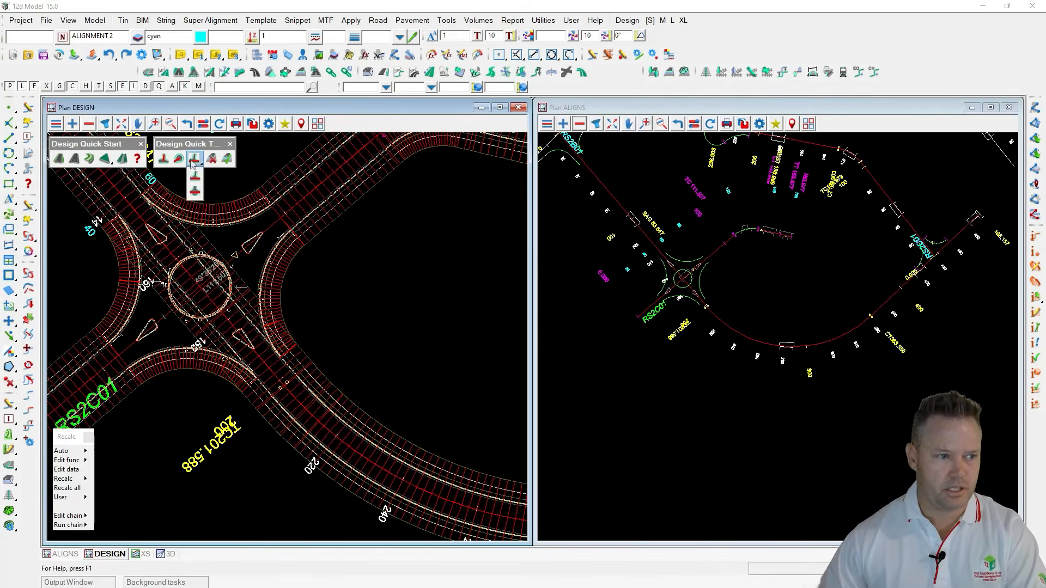
pyautogui.click(195, 191)
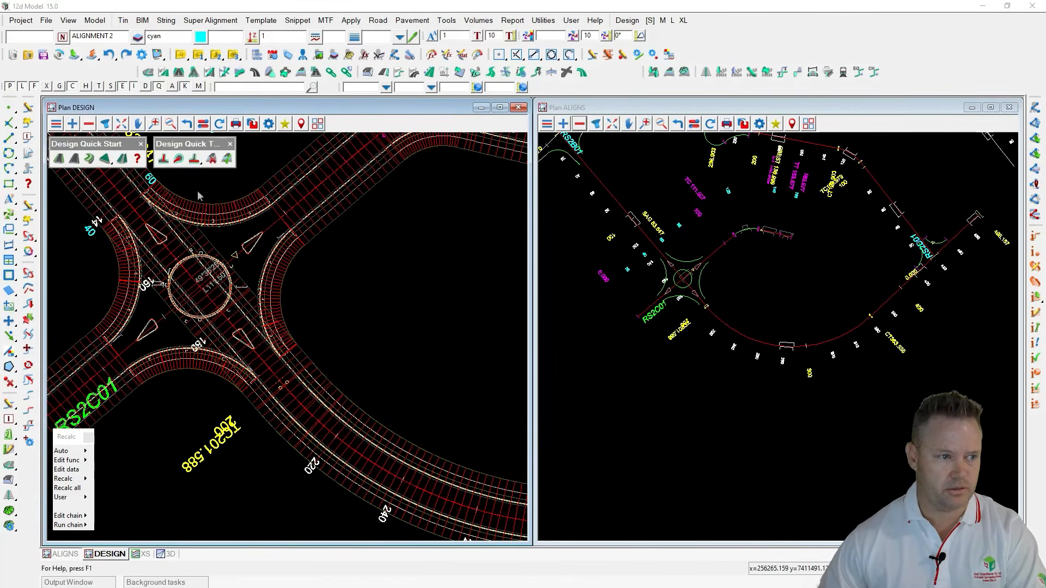
pyautogui.click(210, 240)
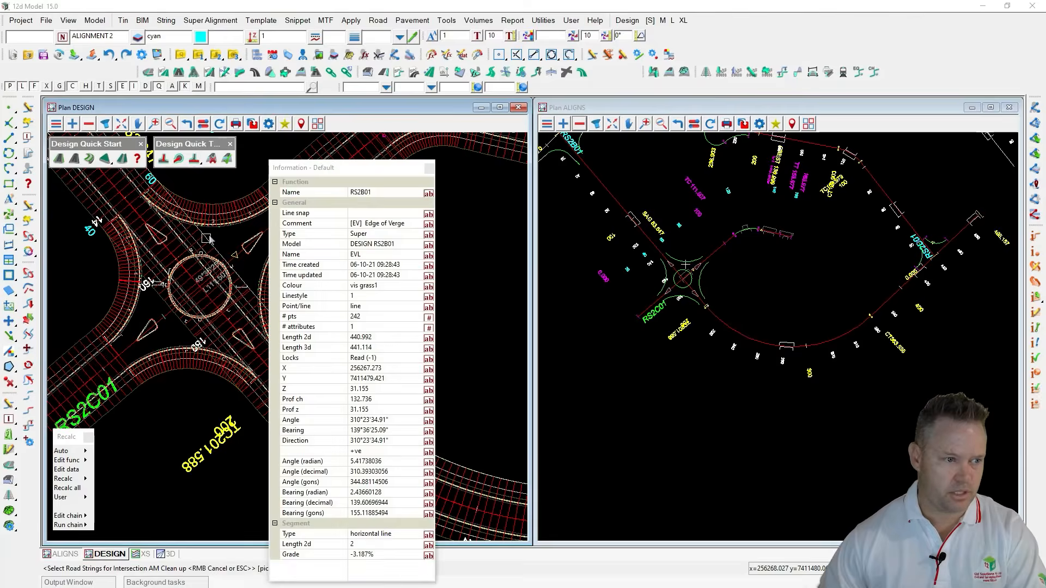
pyautogui.click(214, 241)
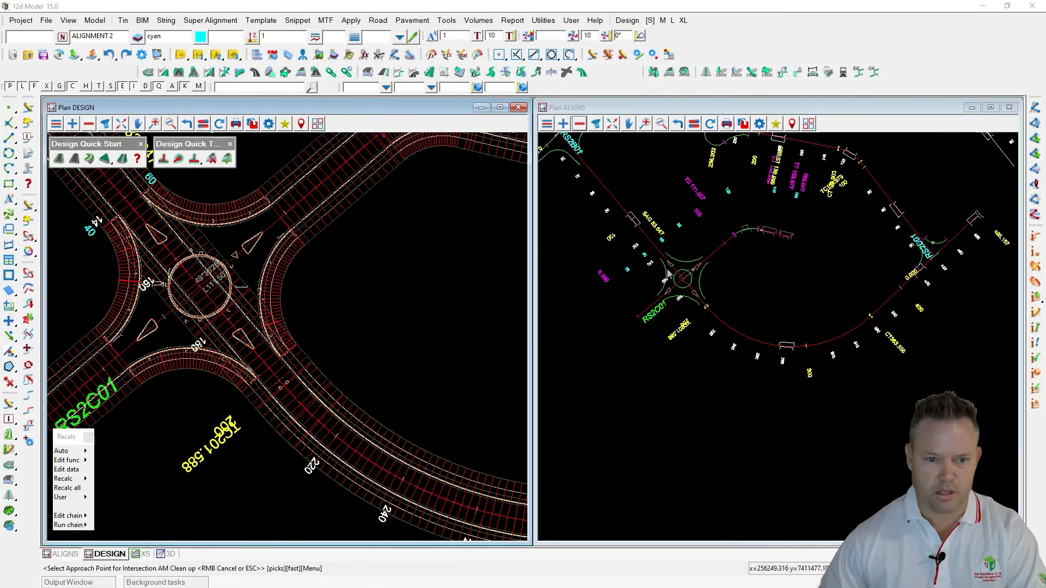
pyautogui.scroll(5, 673, 275)
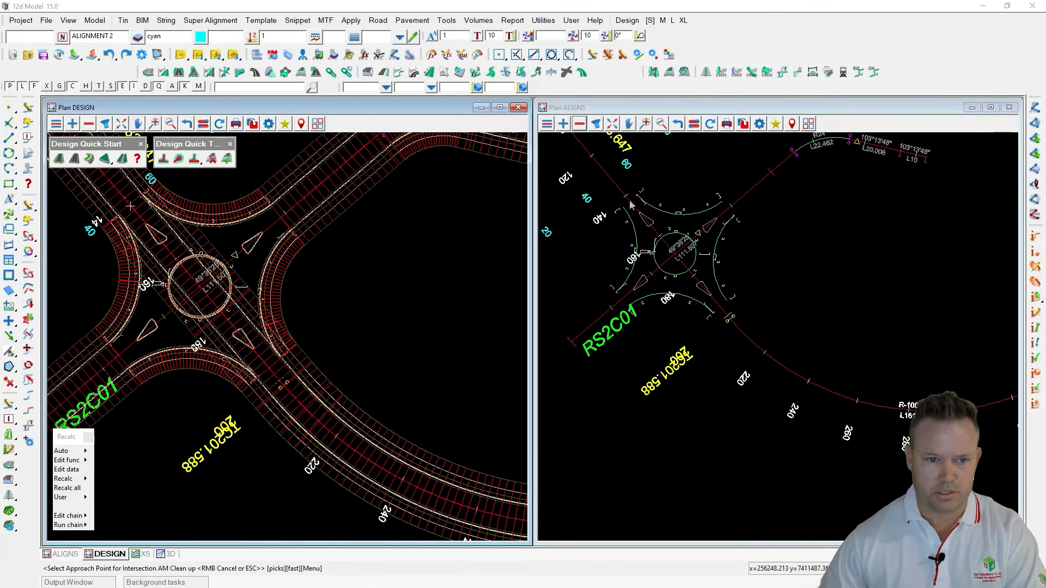
pyautogui.click(638, 196)
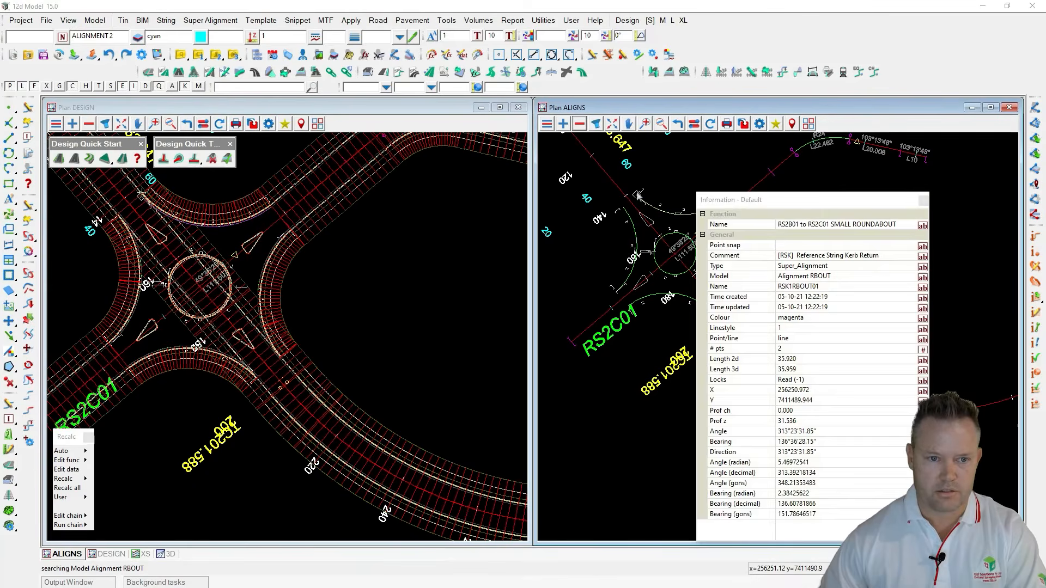
pyautogui.click(639, 198)
pyautogui.click(728, 307)
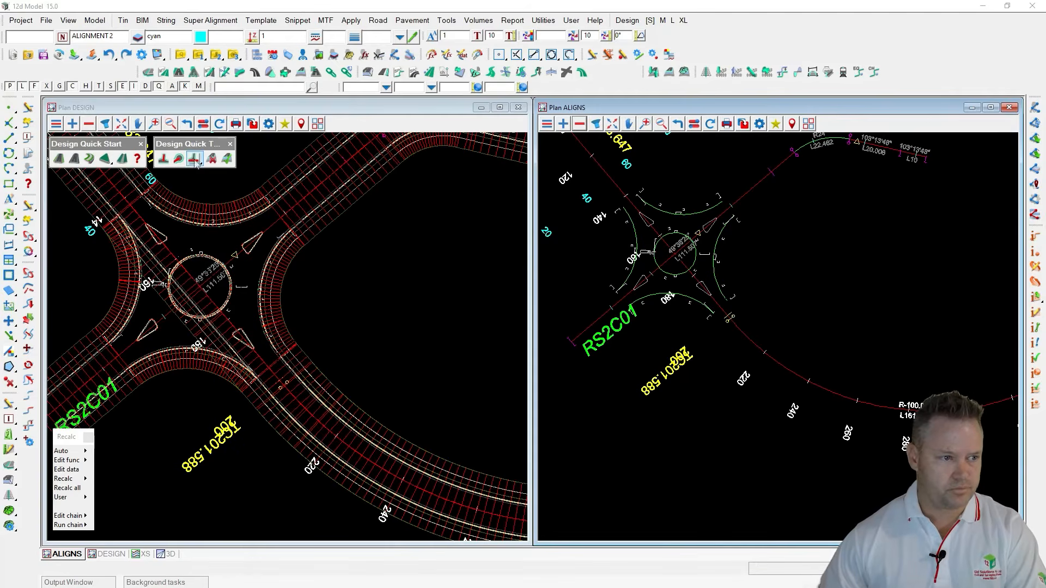
# Step: Trim the right RS2B01 strings through the roundabout, between the outer ends of the two kerb returns on that side
pyautogui.click(155, 294)
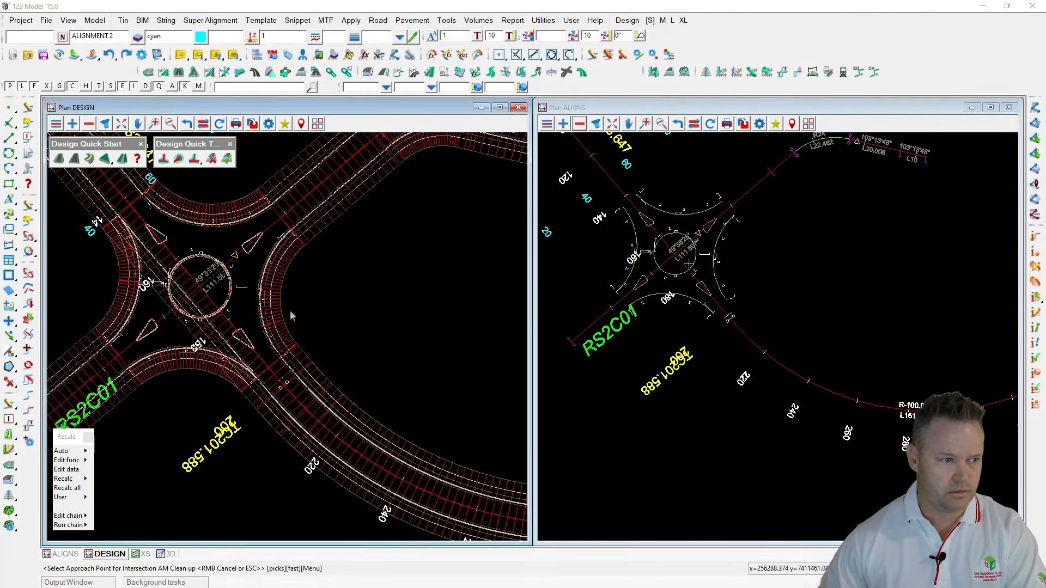
pyautogui.click(622, 211)
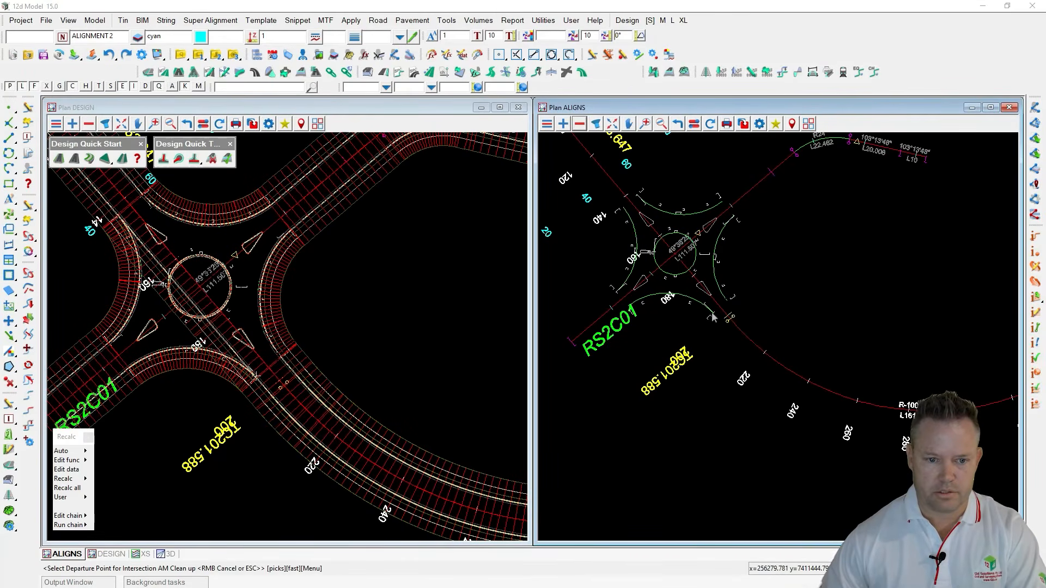
pyautogui.click(713, 317)
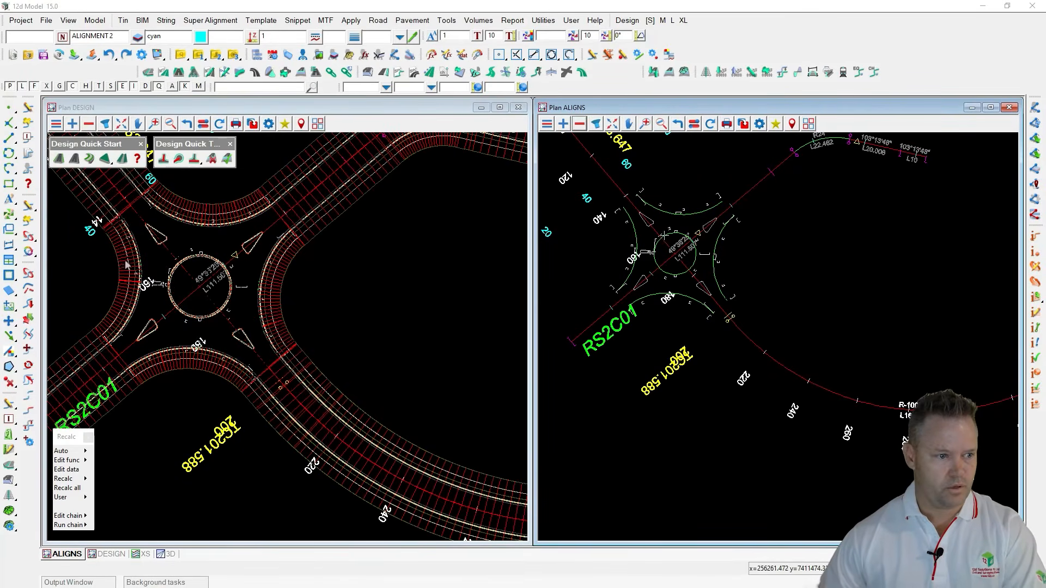
# Step: Trim the left RS2B01 strings across the RS2D01 intersection, from the first kerb return's RS2B01 end to the end of kerb return RSK2D02
pyautogui.scroll(-3, 126, 265)
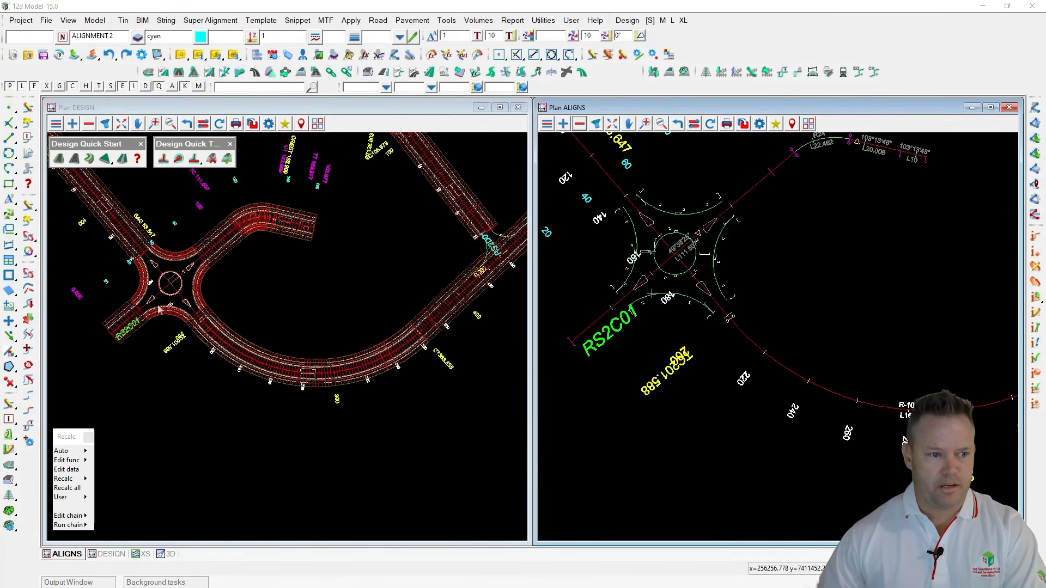
pyautogui.scroll(5, 476, 268)
pyautogui.scroll(3, 439, 247)
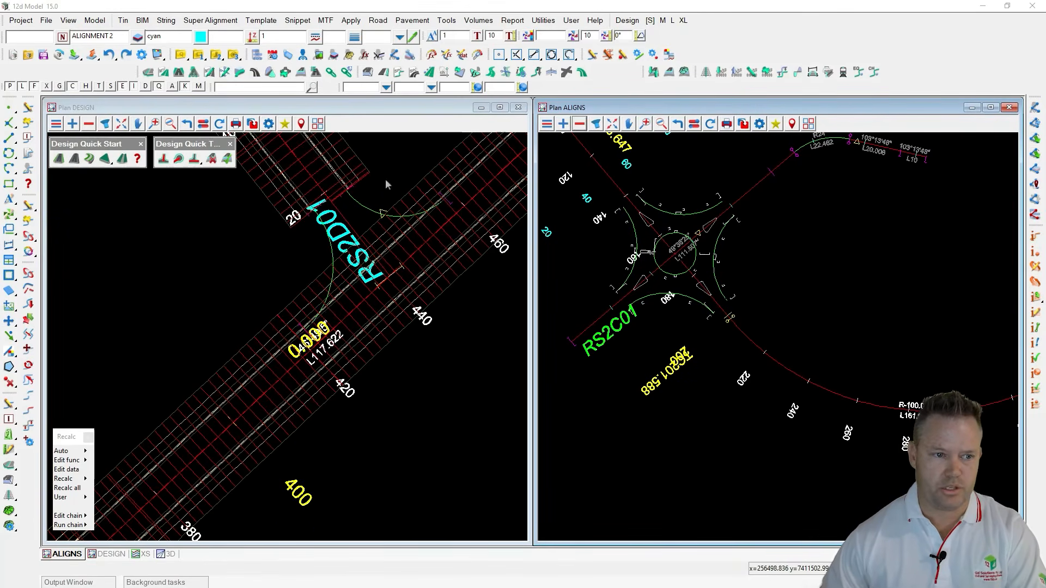
pyautogui.click(194, 159)
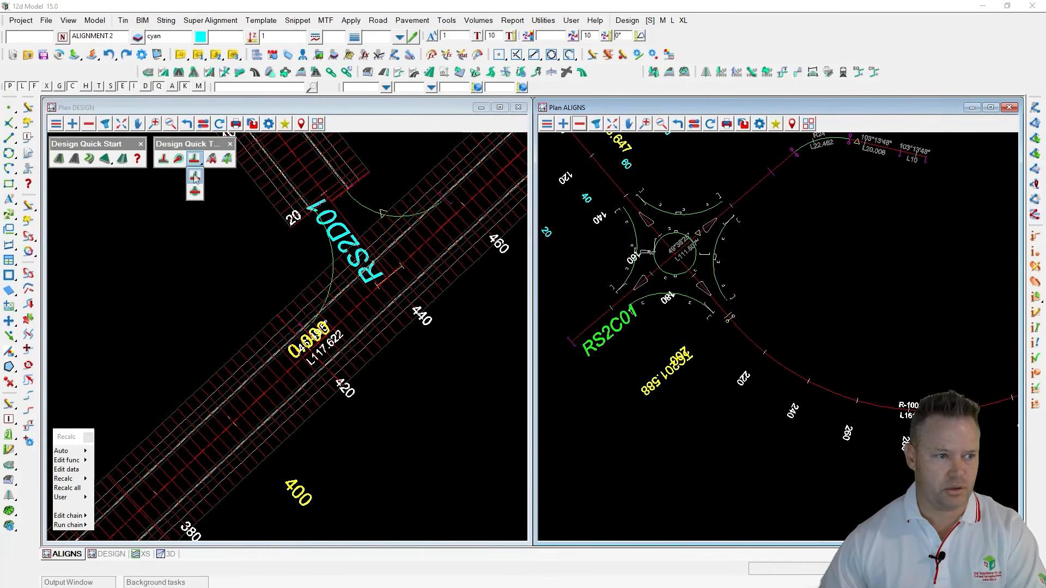
pyautogui.click(195, 177)
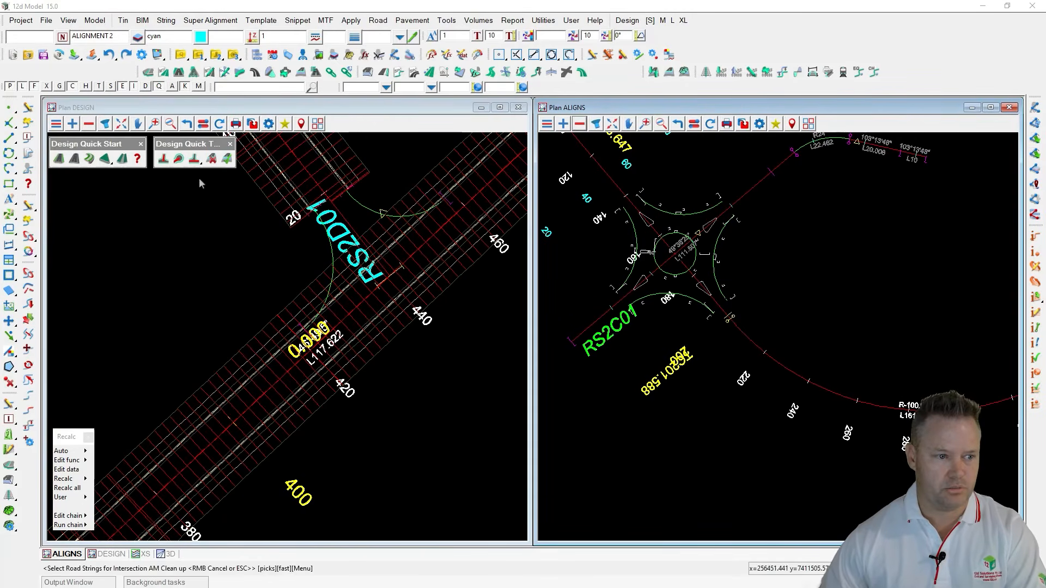
pyautogui.click(283, 300)
pyautogui.middleClick(283, 299)
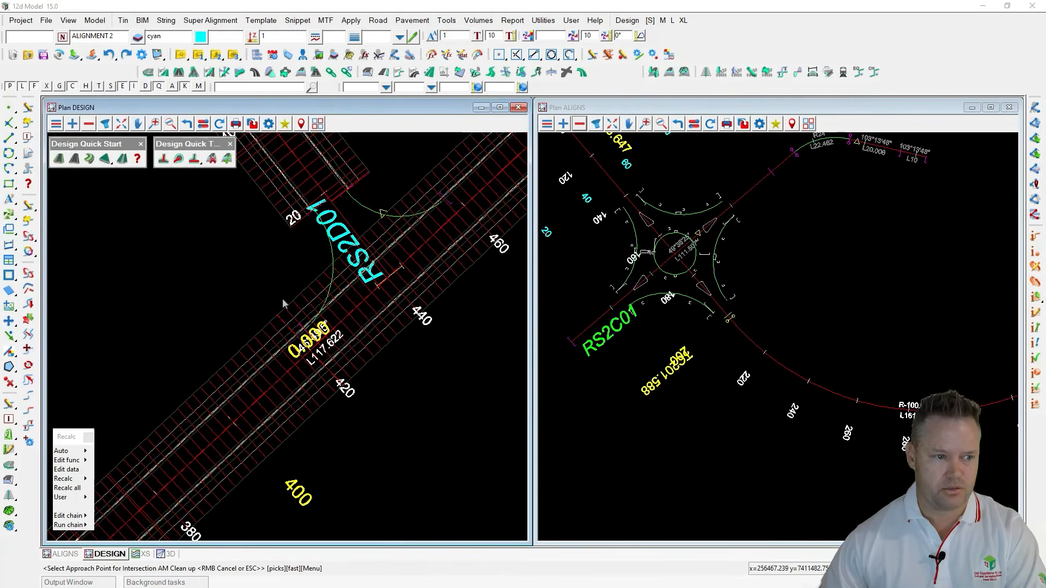
pyautogui.scroll(-4, 630, 228)
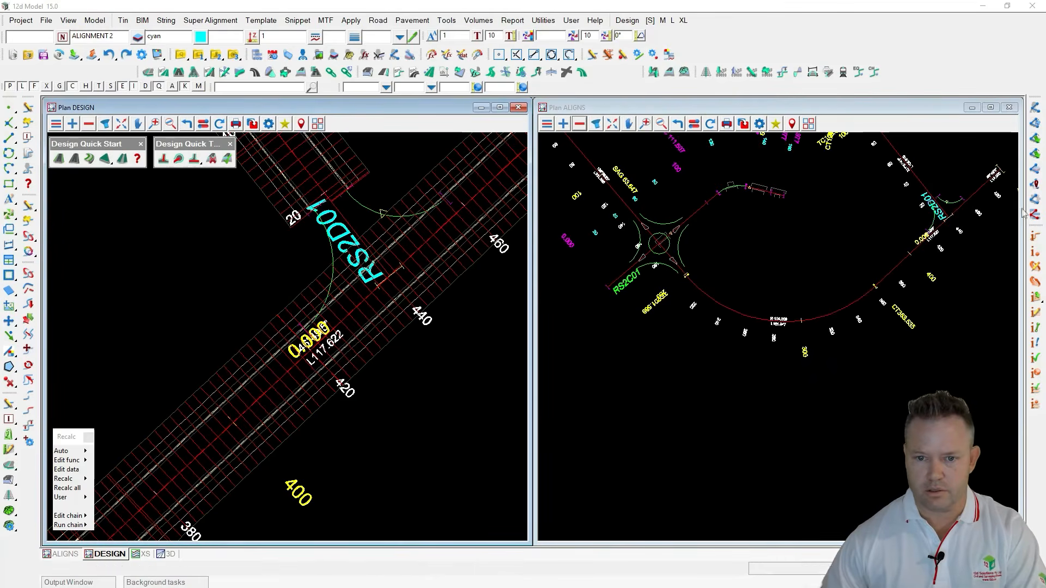
pyautogui.scroll(1, 996, 206)
pyautogui.scroll(4, 980, 209)
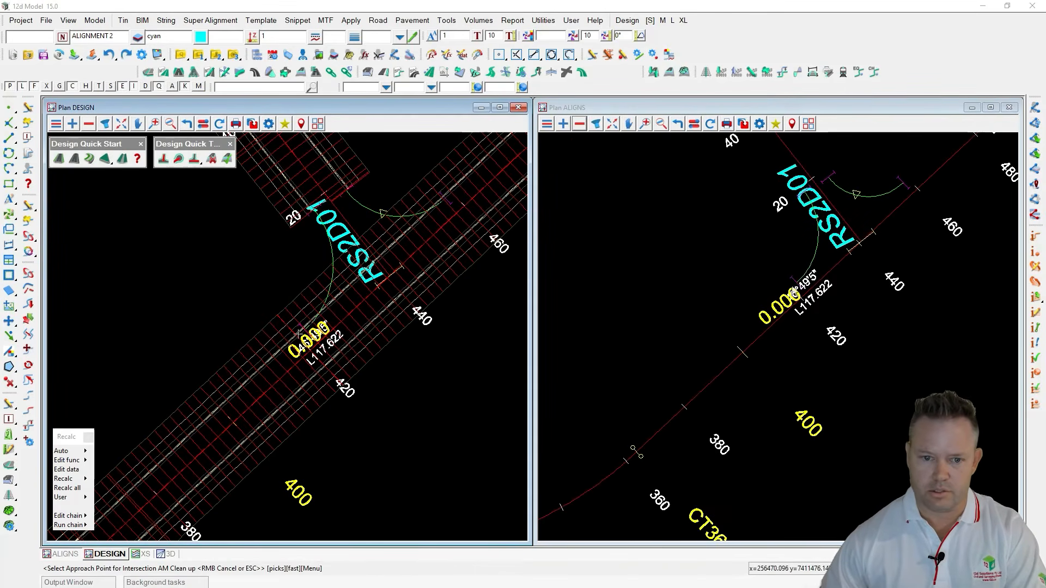
pyautogui.click(796, 288)
pyautogui.middleClick(796, 289)
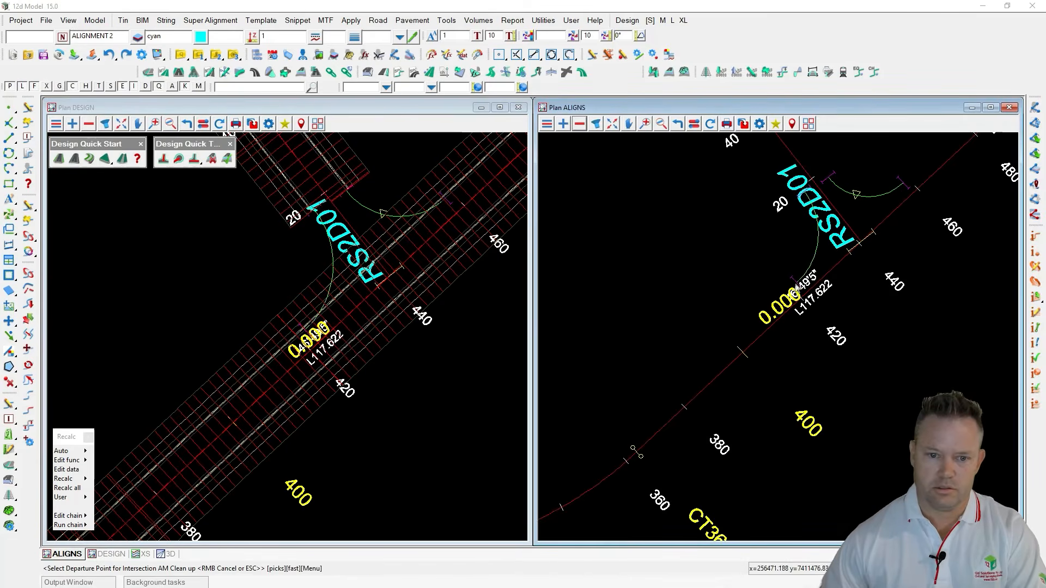
pyautogui.click(905, 186)
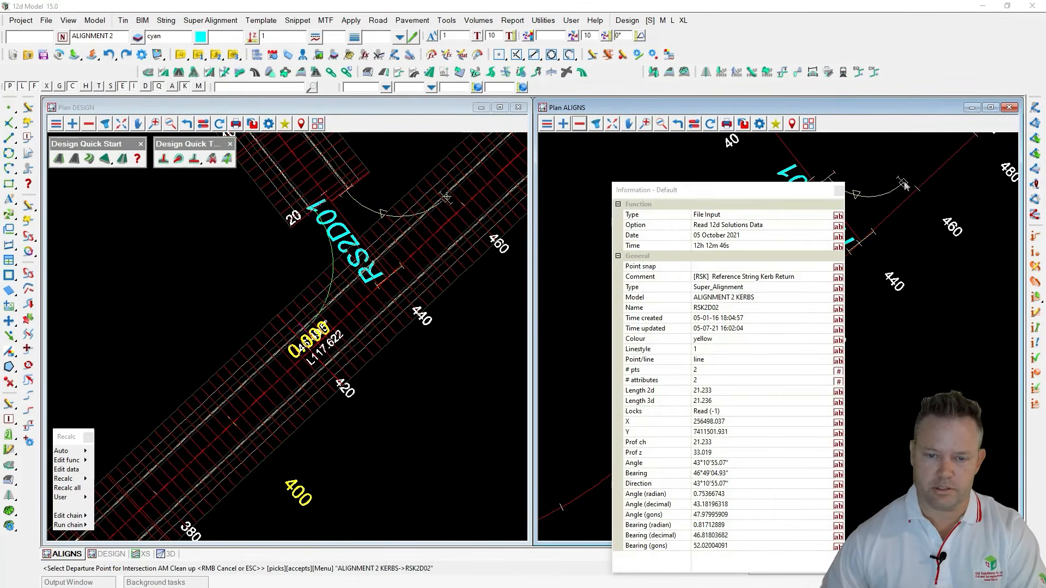
pyautogui.middleClick(904, 186)
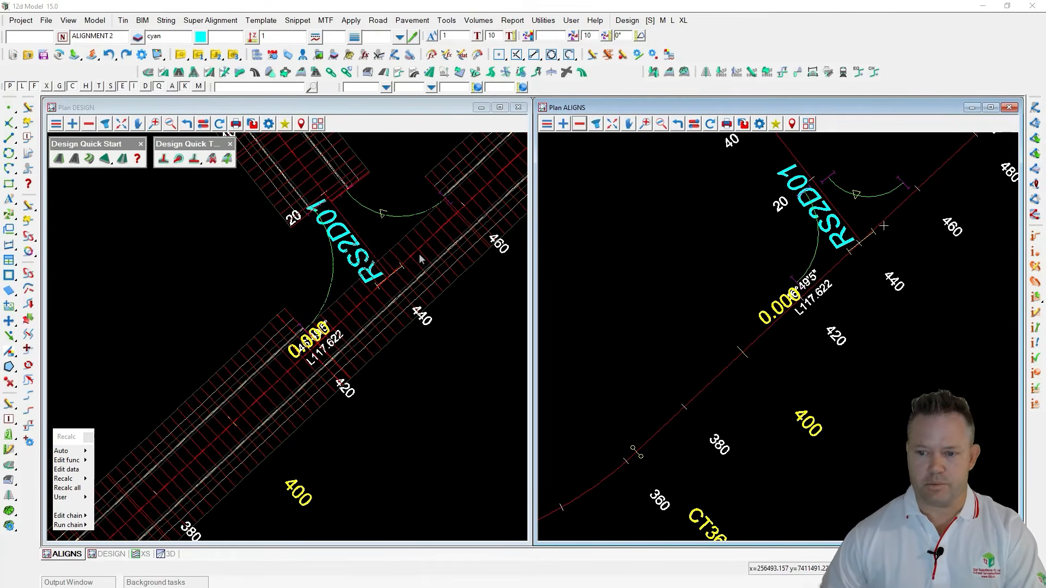
# Step: Edit the RS2C01 alignment at the roundabout, setting the offset of horizontal part 2 (Fx line) to 3
pyautogui.scroll(-5, 415, 256)
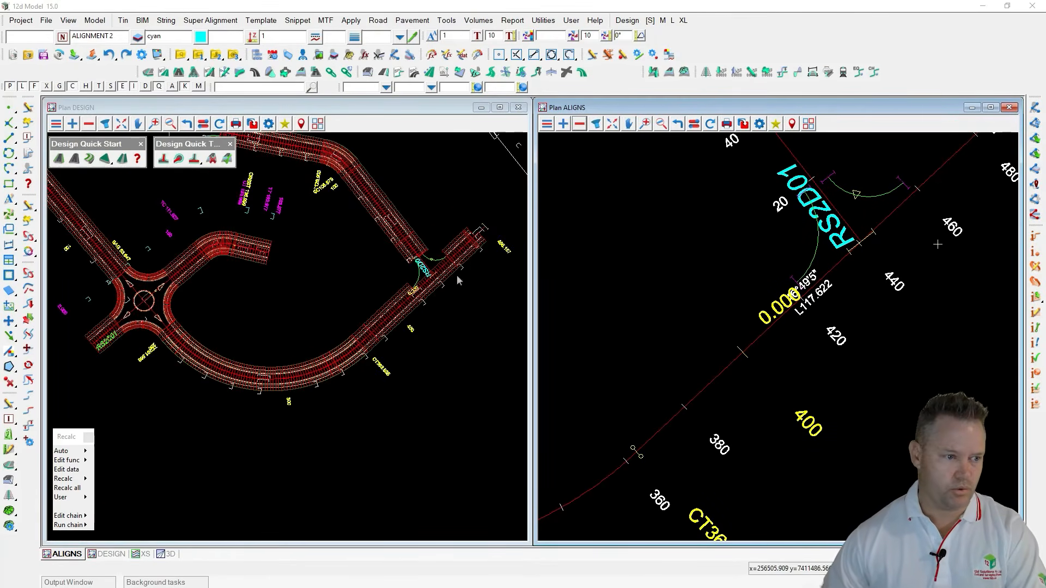
pyautogui.scroll(5, 106, 313)
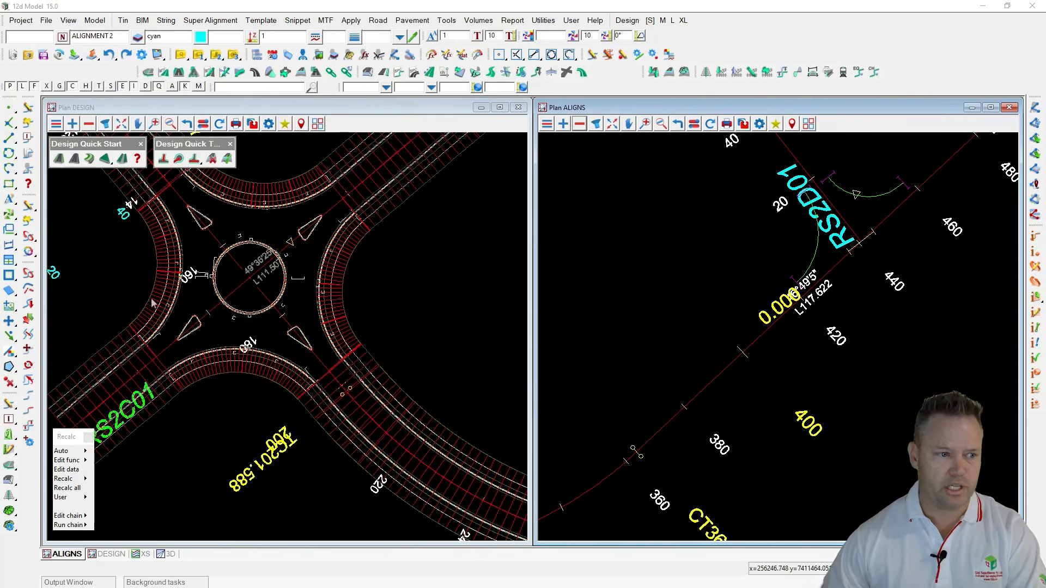
pyautogui.scroll(3, 231, 280)
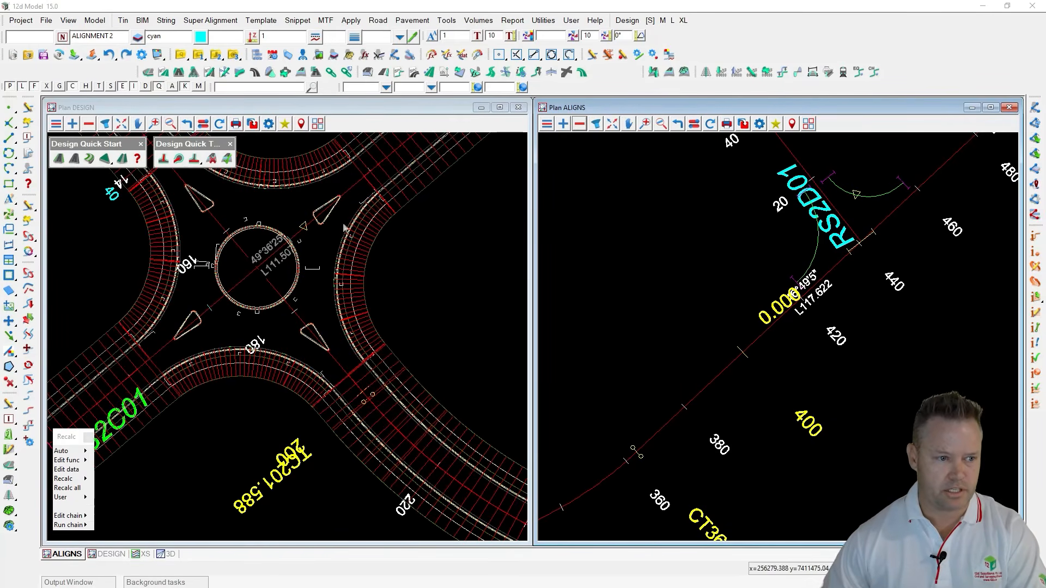
pyautogui.press('e')
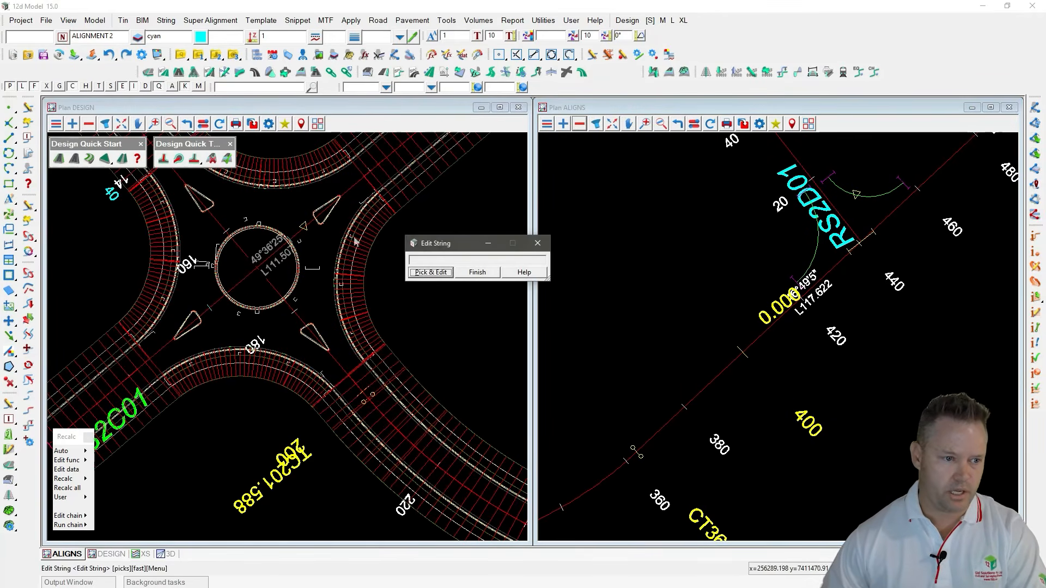
pyautogui.click(304, 228)
pyautogui.middleClick(303, 228)
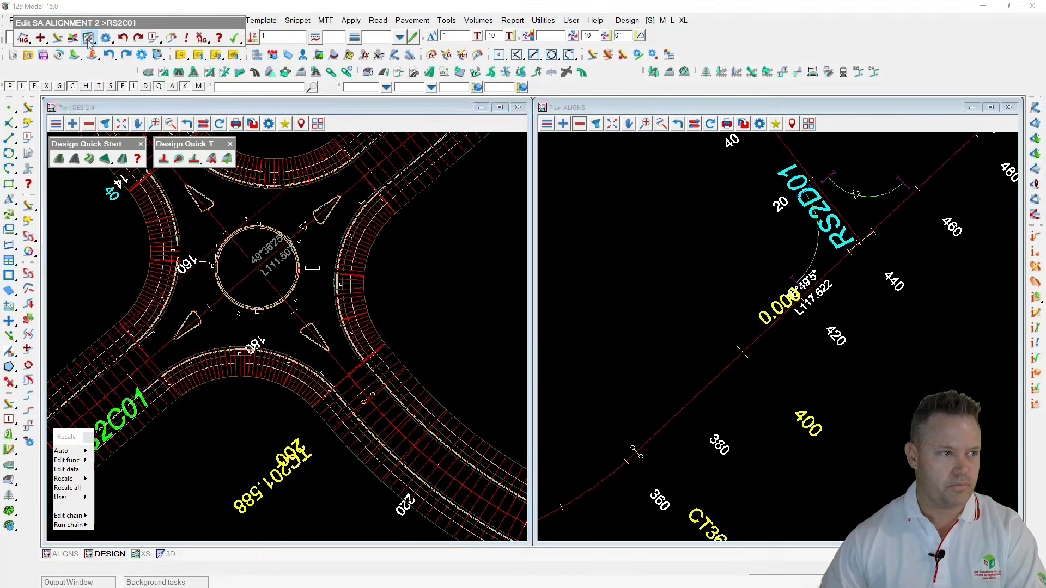
pyautogui.click(87, 39)
pyautogui.click(117, 66)
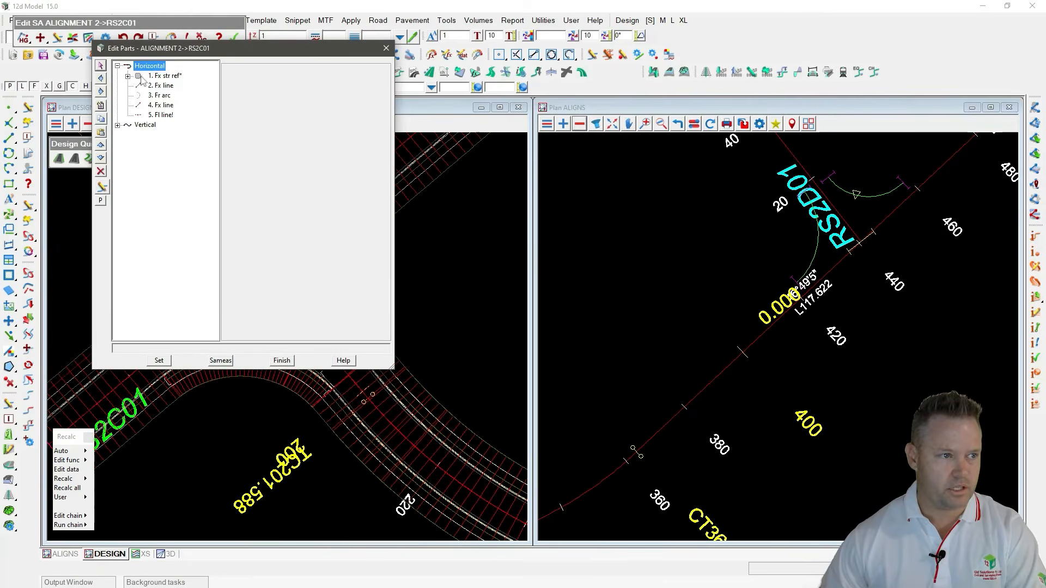
pyautogui.click(161, 86)
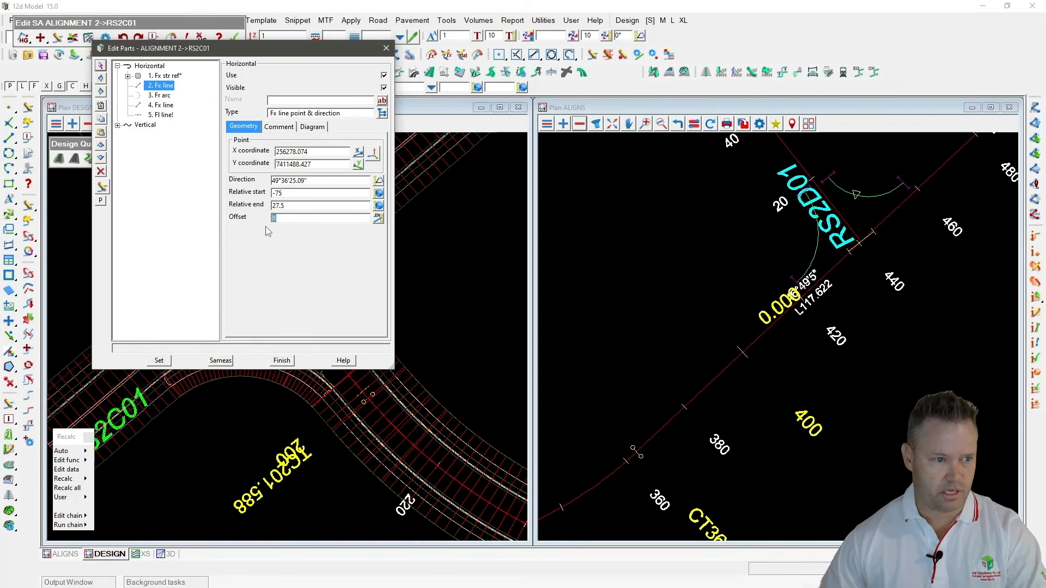
pyautogui.click(166, 361)
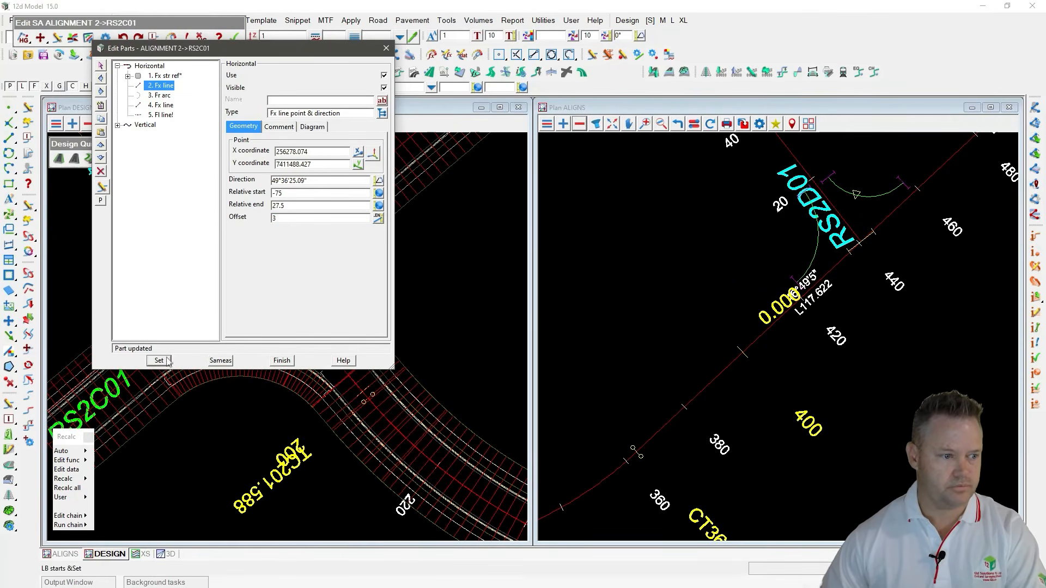
pyautogui.click(284, 363)
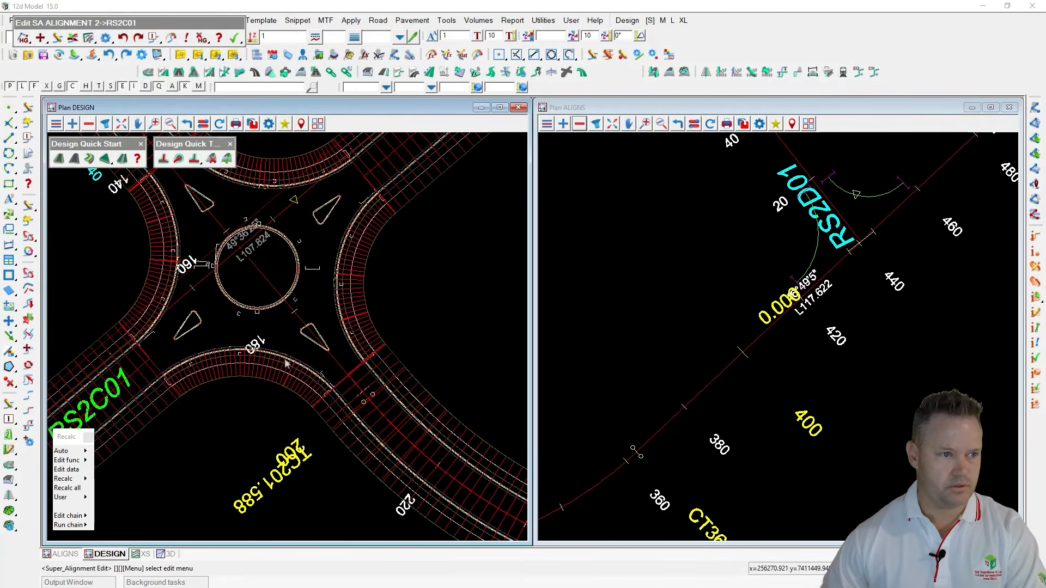
pyautogui.click(234, 37)
pyautogui.click(263, 75)
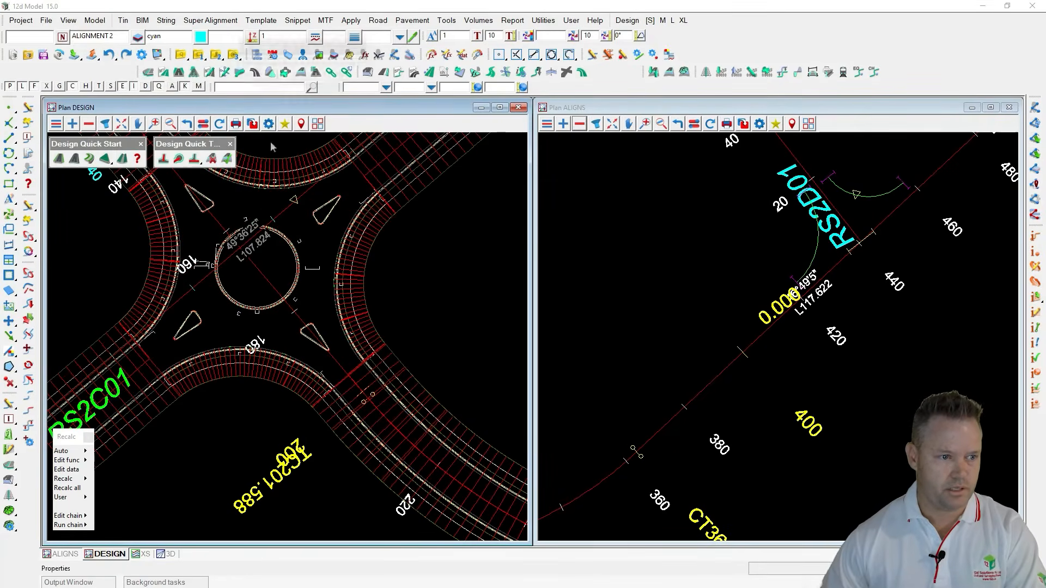
# Step: Open QUICK DESIGN.chain for editing and run it to recalculate the alignments and design strings
pyautogui.scroll(-1, 317, 259)
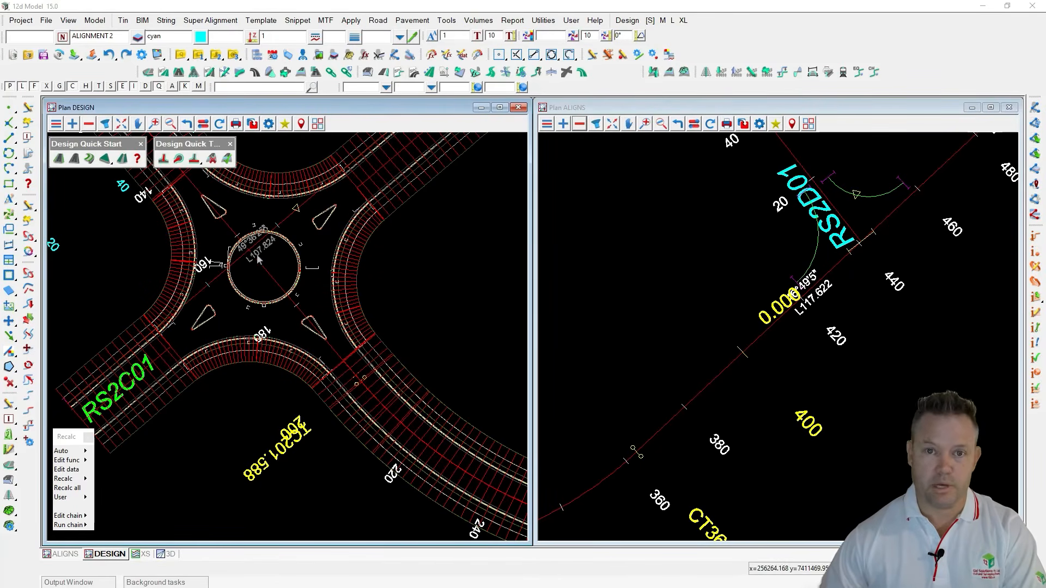
pyautogui.click(84, 515)
pyautogui.doubleClick(122, 472)
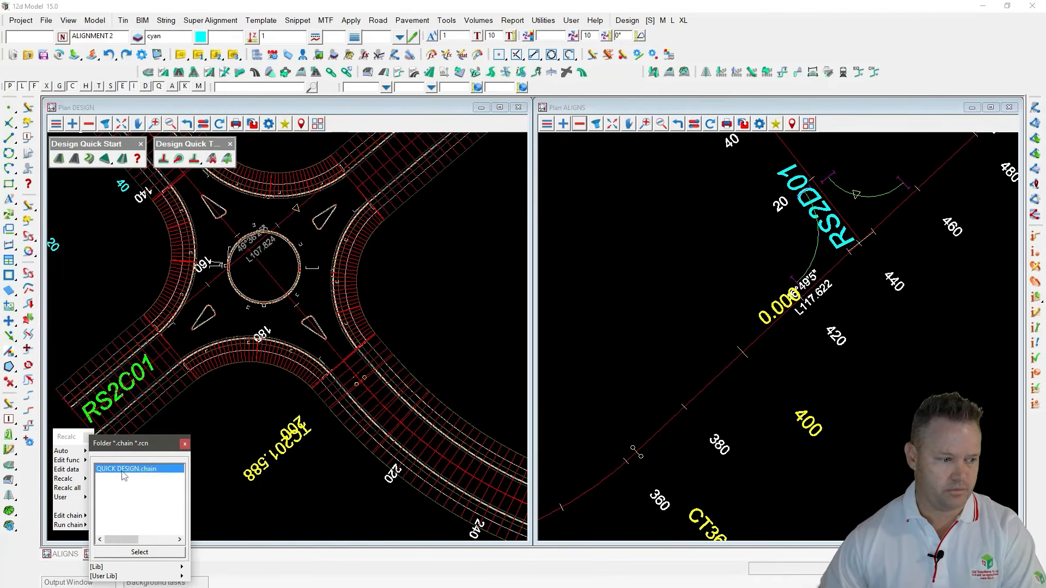
pyautogui.moveTo(327, 256); pyautogui.dragTo(539, 23)
pyautogui.click(441, 332)
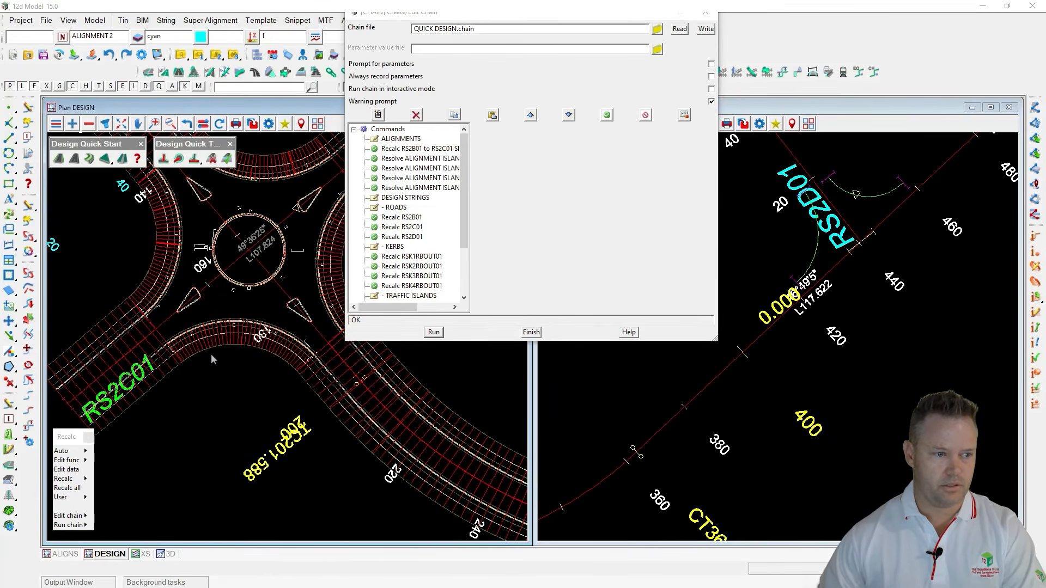
# Step: Close the chain editor and create the road trimesh for the RS2B01 strings in the plan view
pyautogui.scroll(-2, 114, 351)
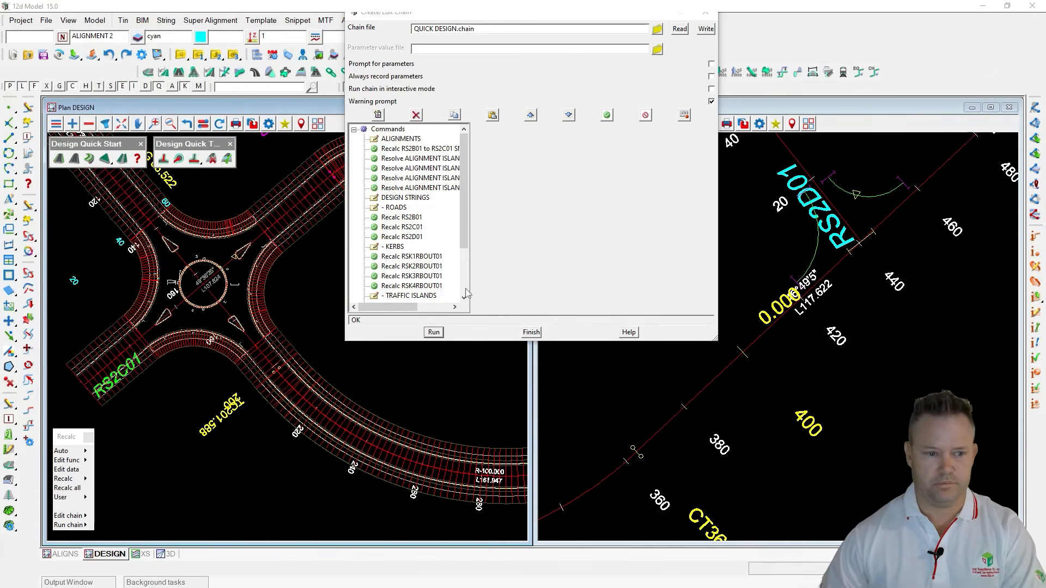
pyautogui.click(531, 332)
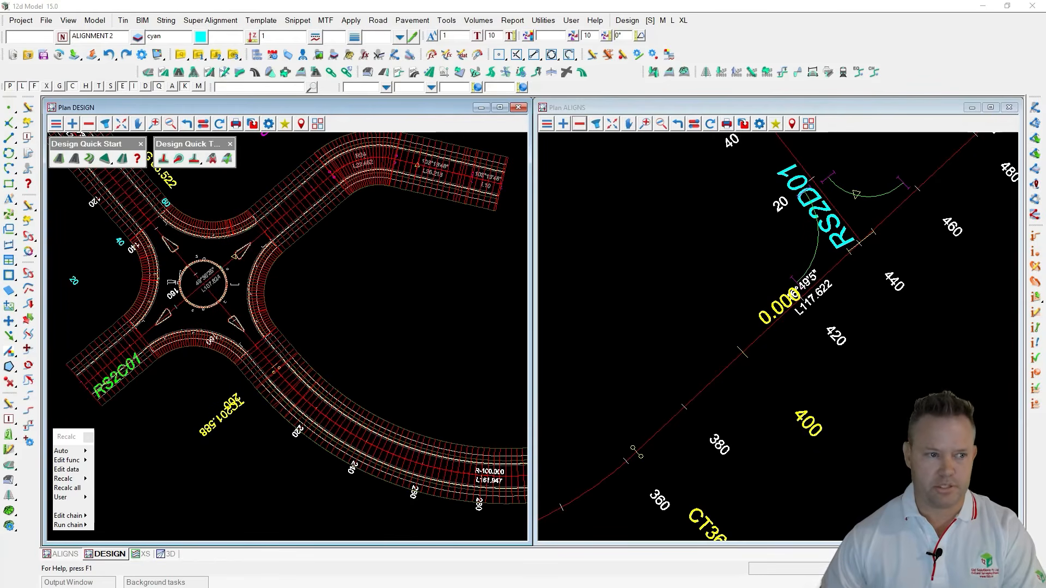
pyautogui.click(227, 159)
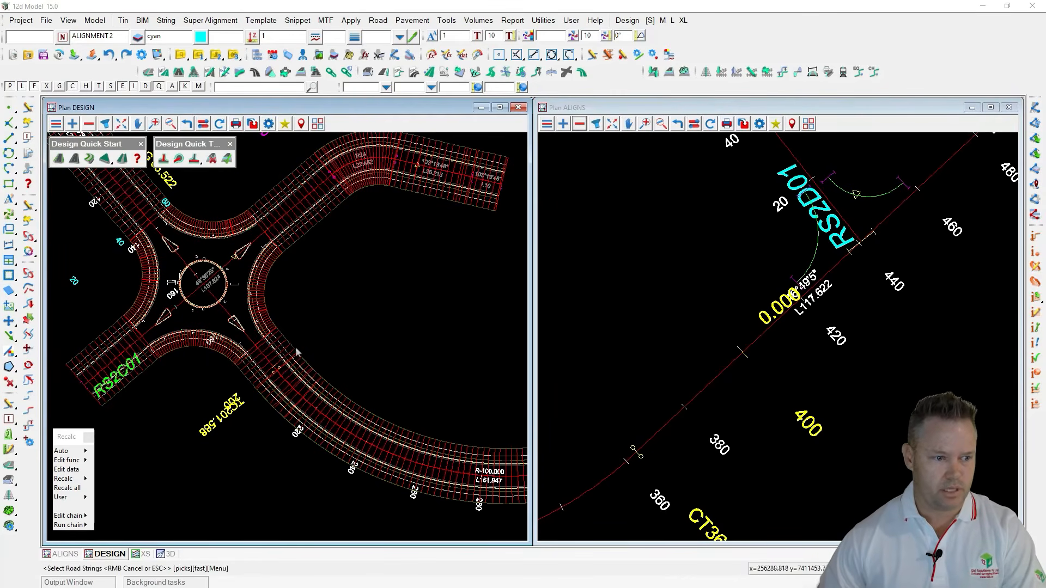
pyautogui.click(318, 375)
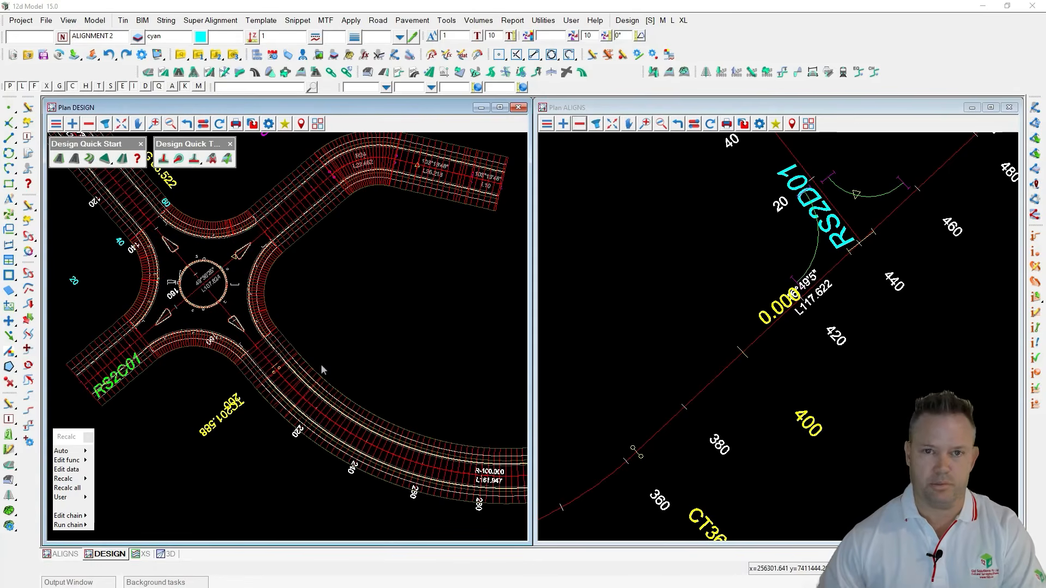
# Step: Create the trimesh for the nearest kerb return of the roundabout in the 3D perspective view
pyautogui.click(168, 555)
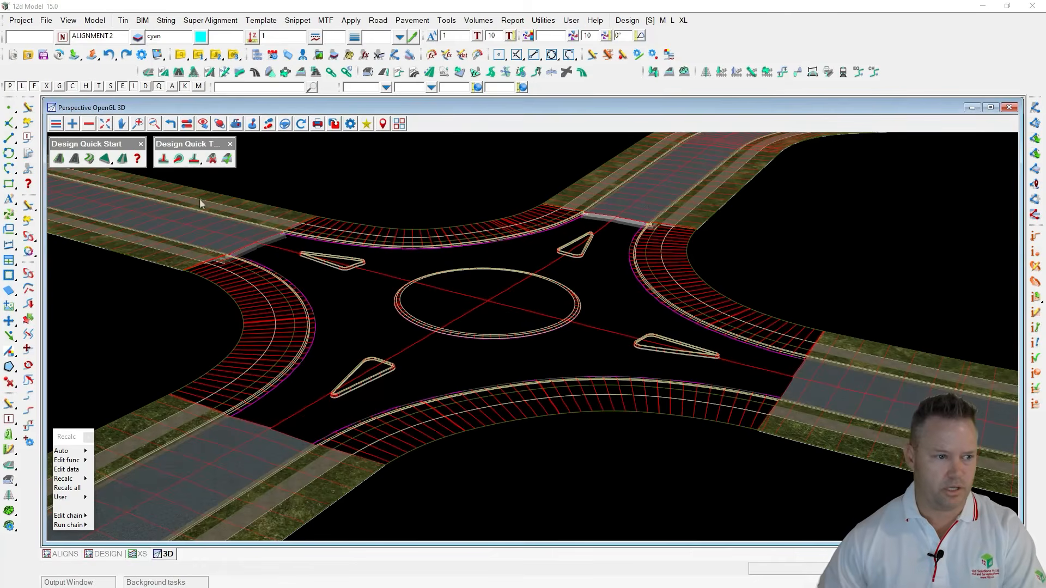
pyautogui.scroll(6, 214, 254)
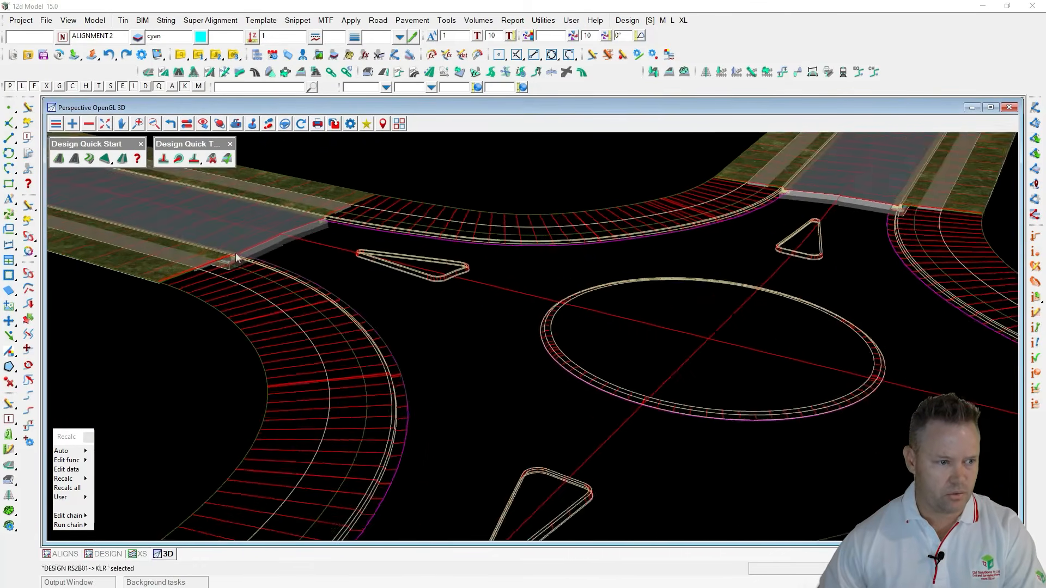
pyautogui.scroll(-8, 275, 211)
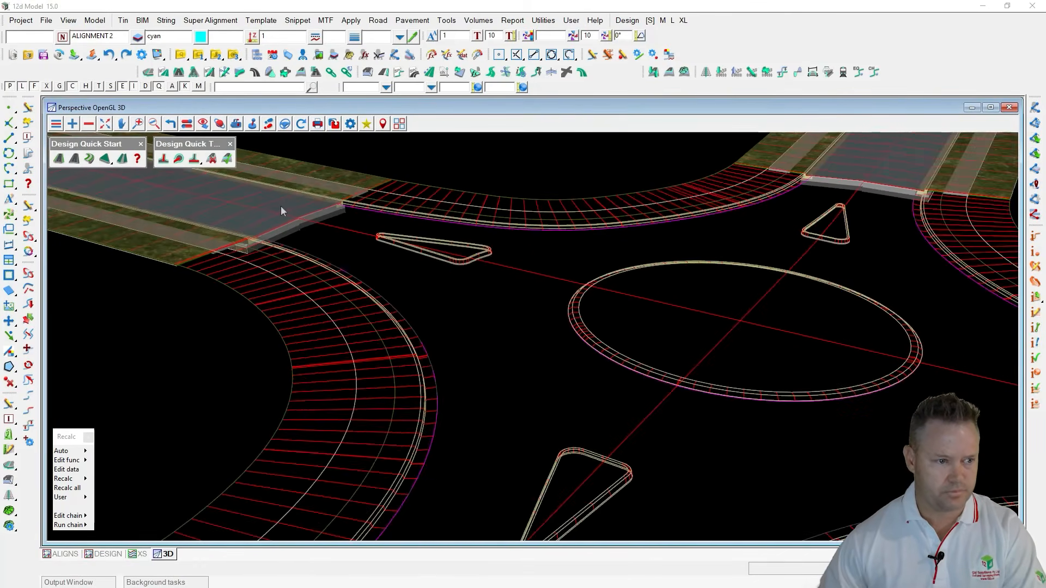
pyautogui.scroll(-1, 280, 207)
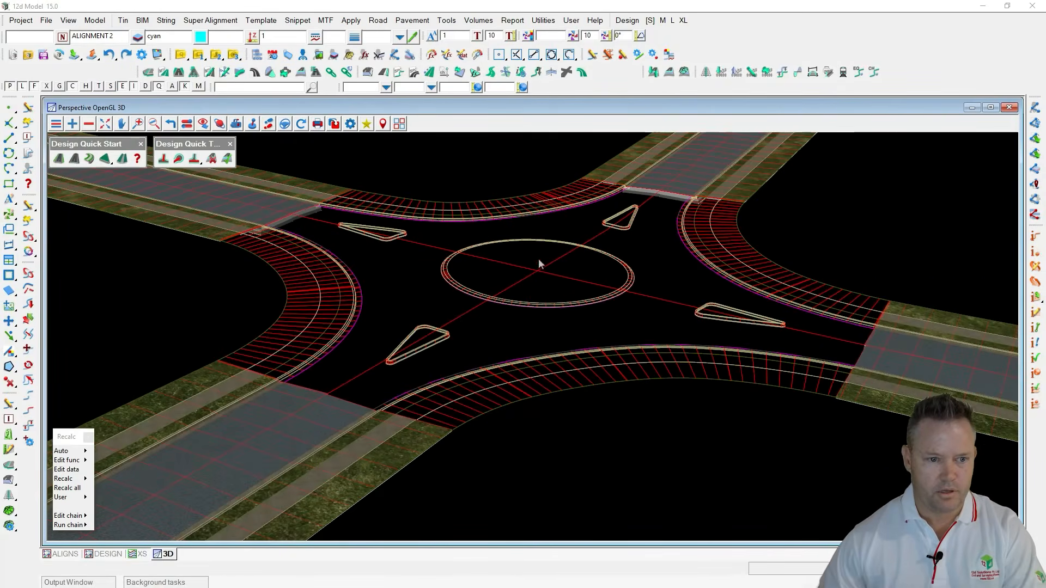
pyautogui.scroll(2, 542, 267)
pyautogui.click(225, 159)
pyautogui.click(589, 433)
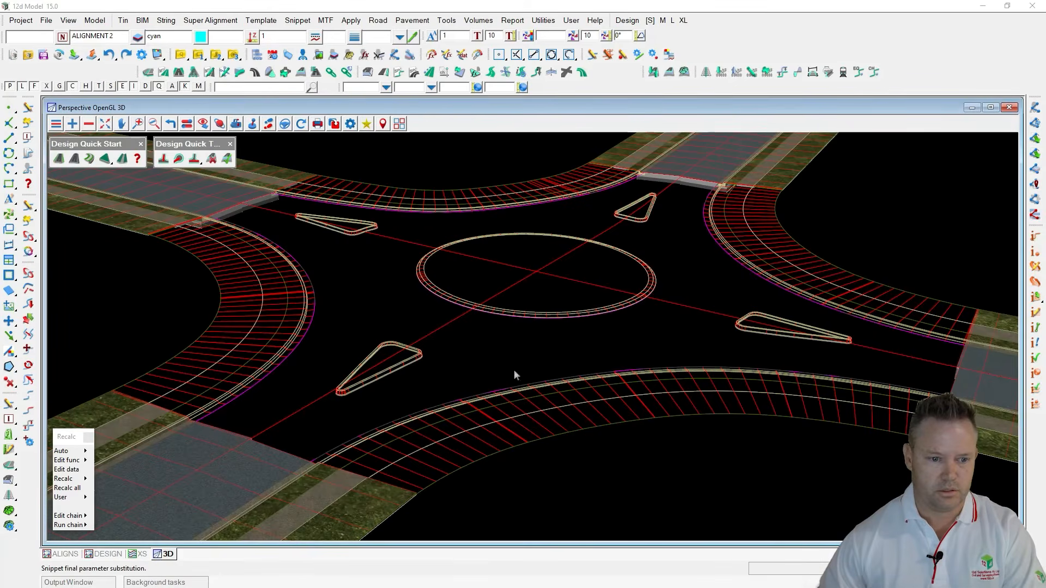
# Step: Create trimeshes for the roundabout's central ring and the nearest triangular traffic island
pyautogui.click(228, 160)
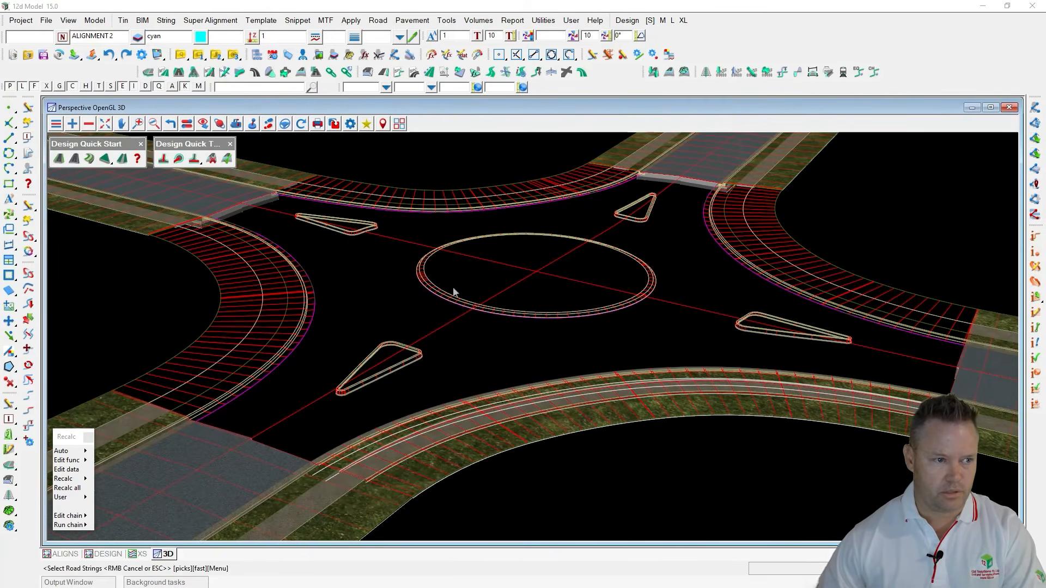
pyautogui.click(531, 319)
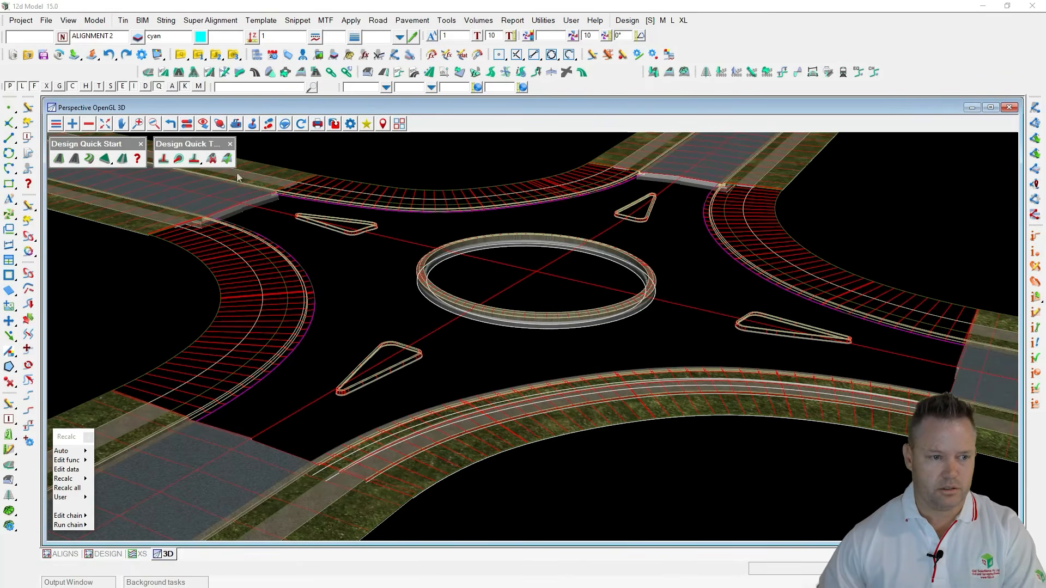
pyautogui.click(402, 374)
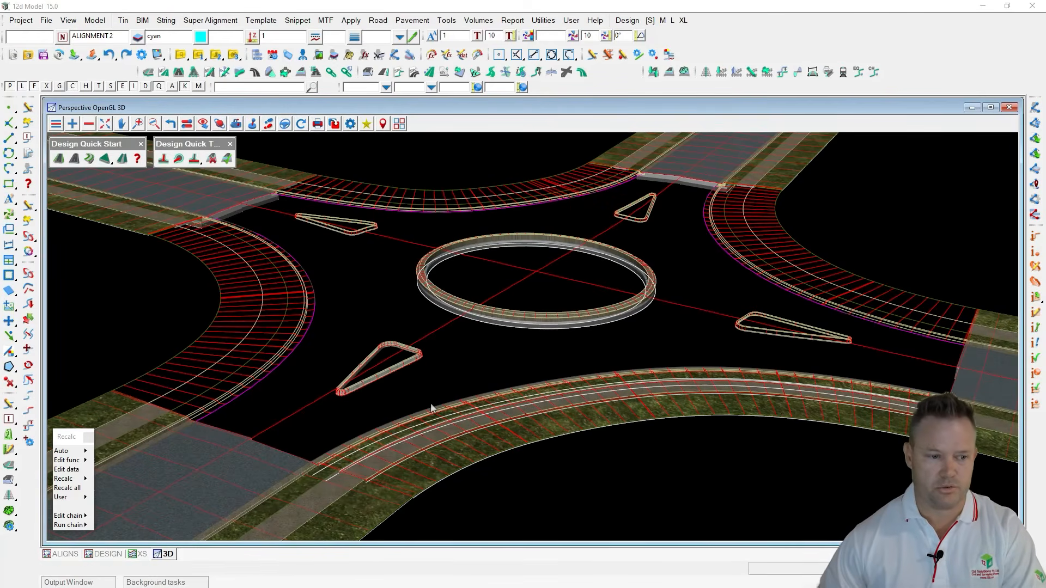
pyautogui.scroll(2, 497, 453)
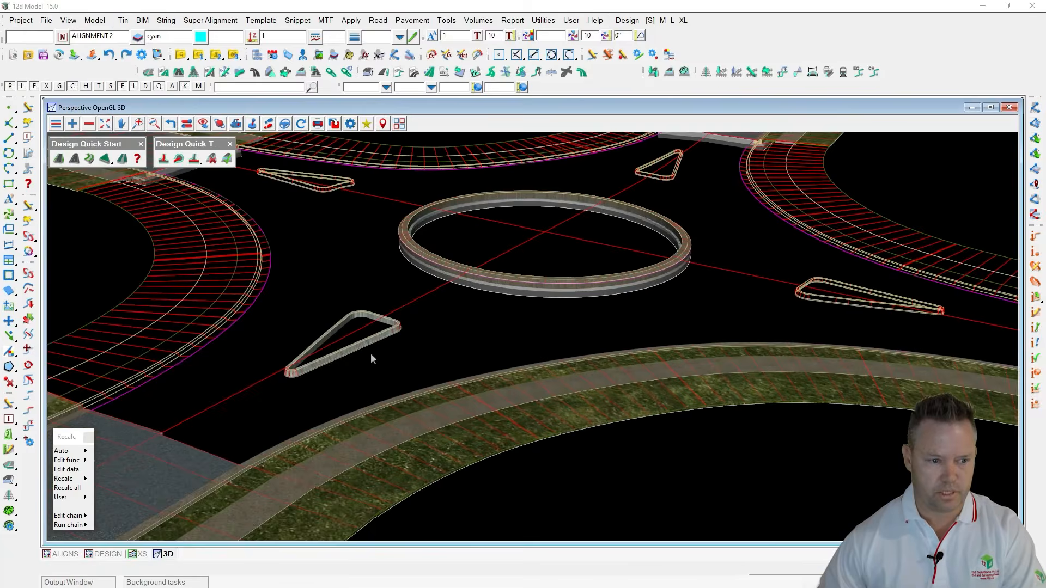
pyautogui.scroll(4, 371, 353)
pyautogui.scroll(1, 503, 257)
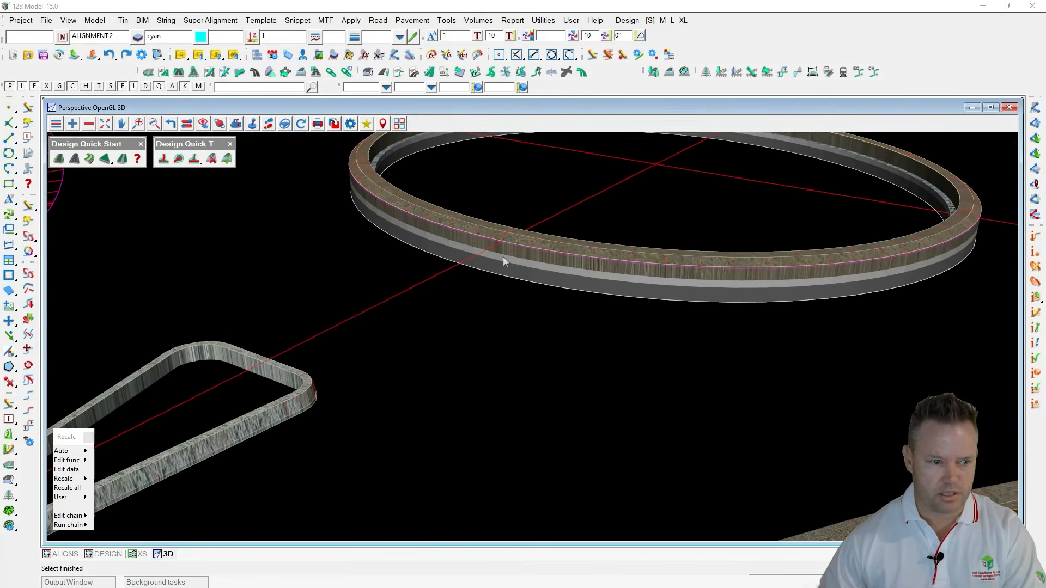
pyautogui.scroll(-2, 495, 224)
pyautogui.scroll(-3, 496, 225)
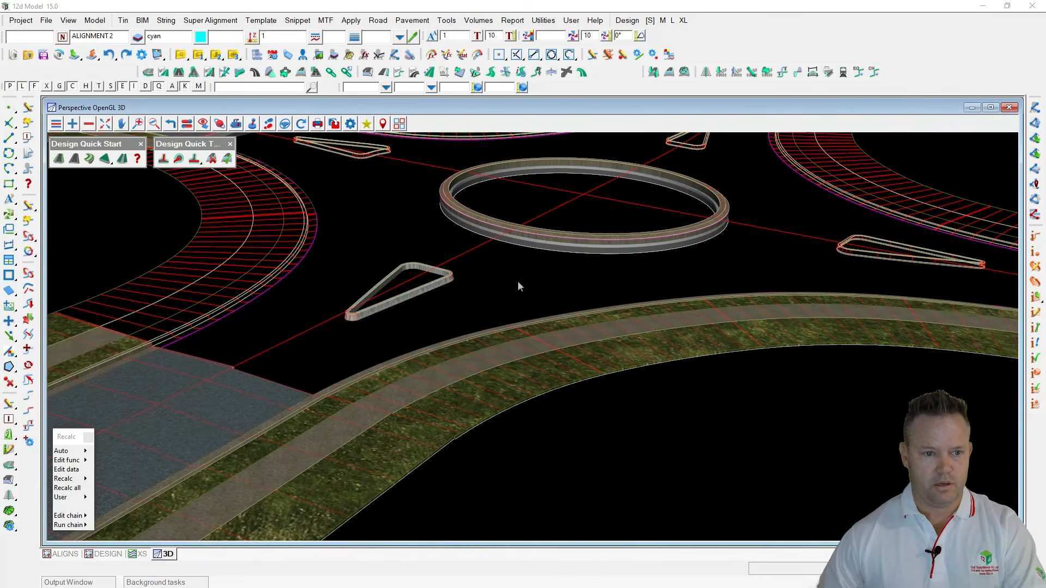
# Step: Remove the trimesh from the nearest kerb return in the 3D view
pyautogui.click(212, 158)
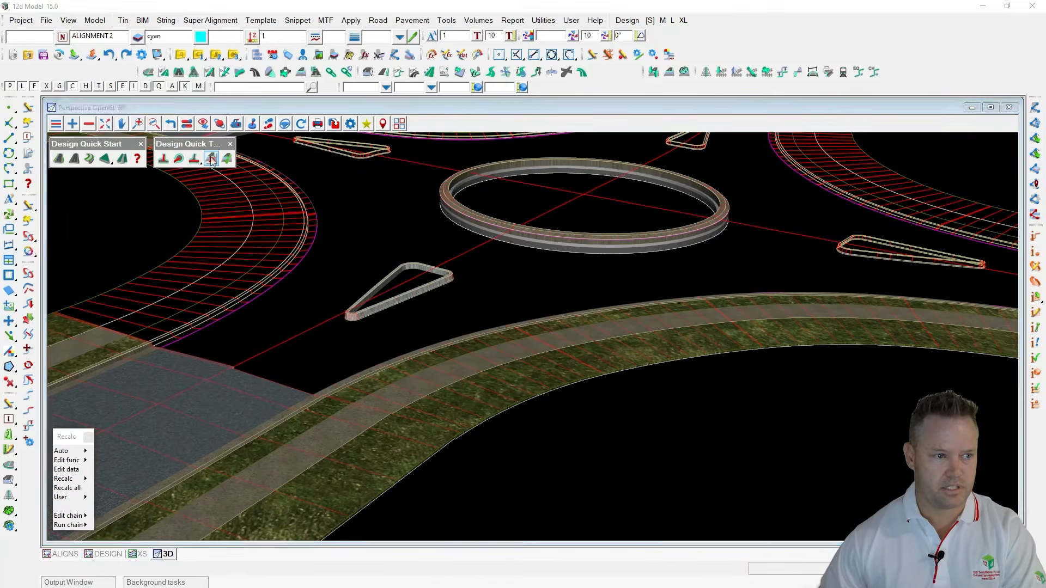
pyautogui.click(641, 367)
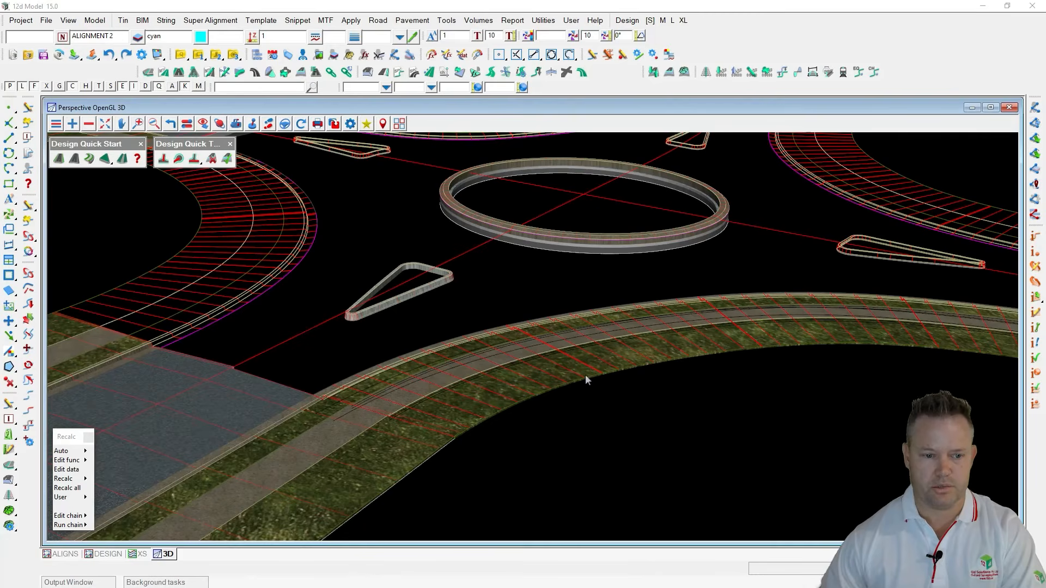
pyautogui.scroll(-2, 603, 386)
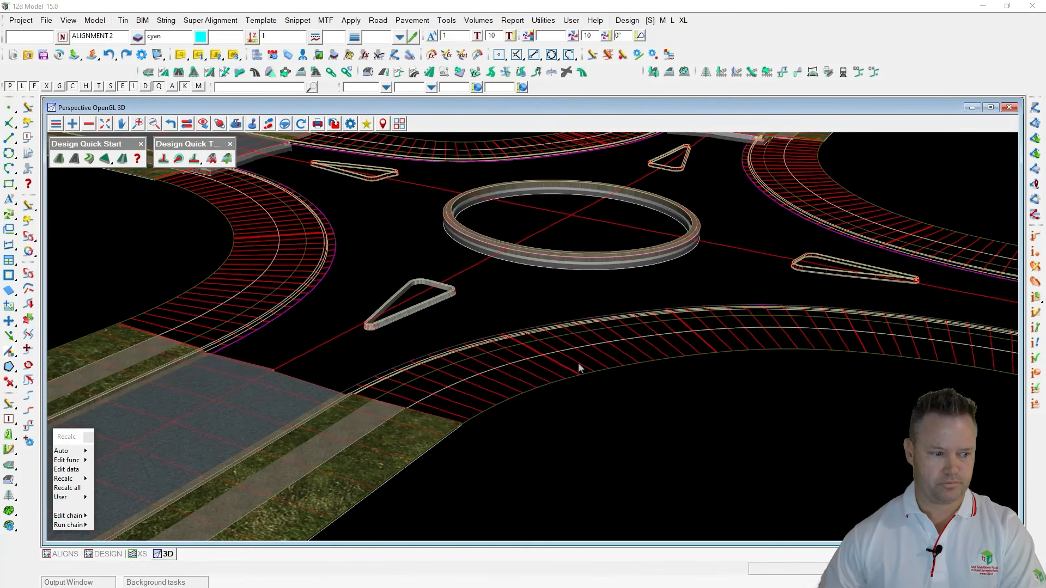
pyautogui.scroll(-1, 675, 332)
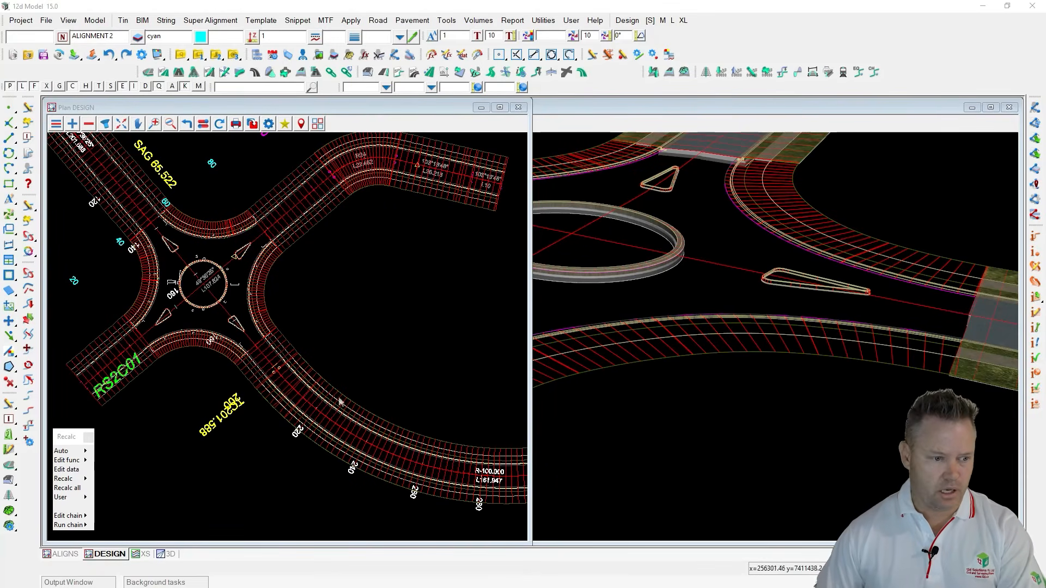
# Step: Open the RS2B01 function for MTF editing from its road strings and bring up its left modifiers
pyautogui.click(72, 469)
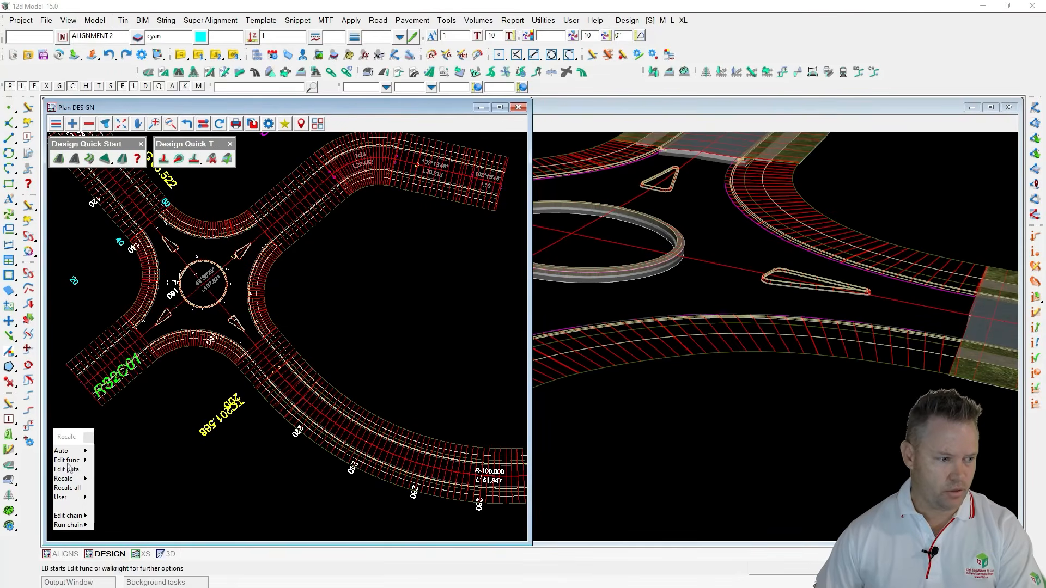
pyautogui.click(64, 470)
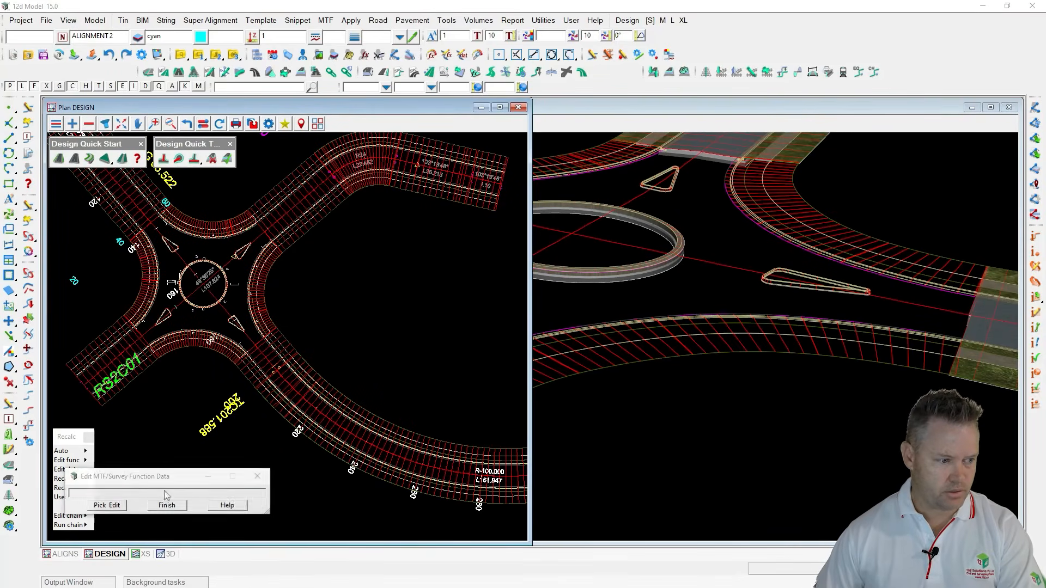
pyautogui.click(344, 384)
pyautogui.middleClick(343, 384)
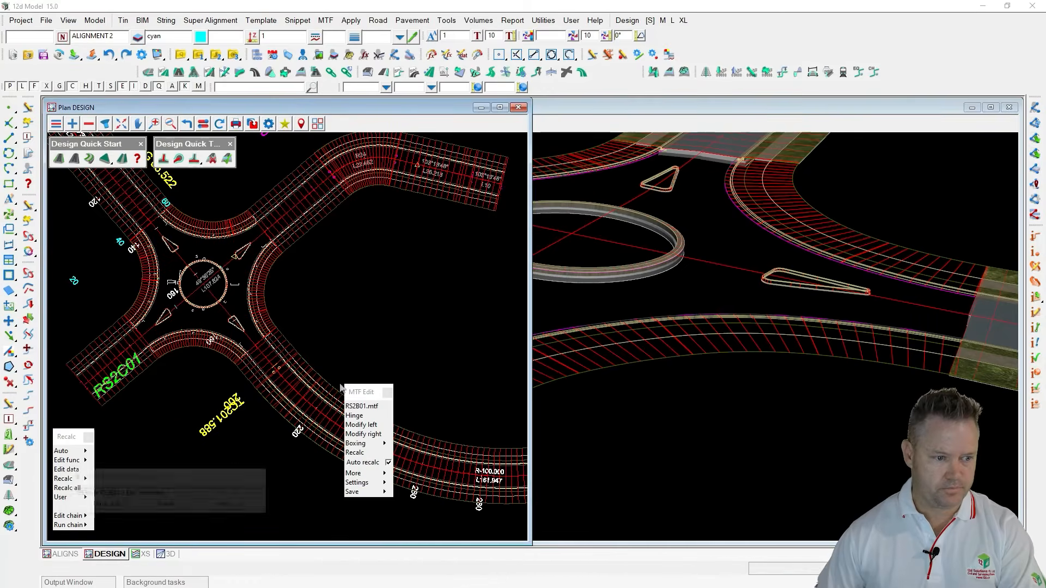
pyautogui.moveTo(357, 394); pyautogui.dragTo(454, 132)
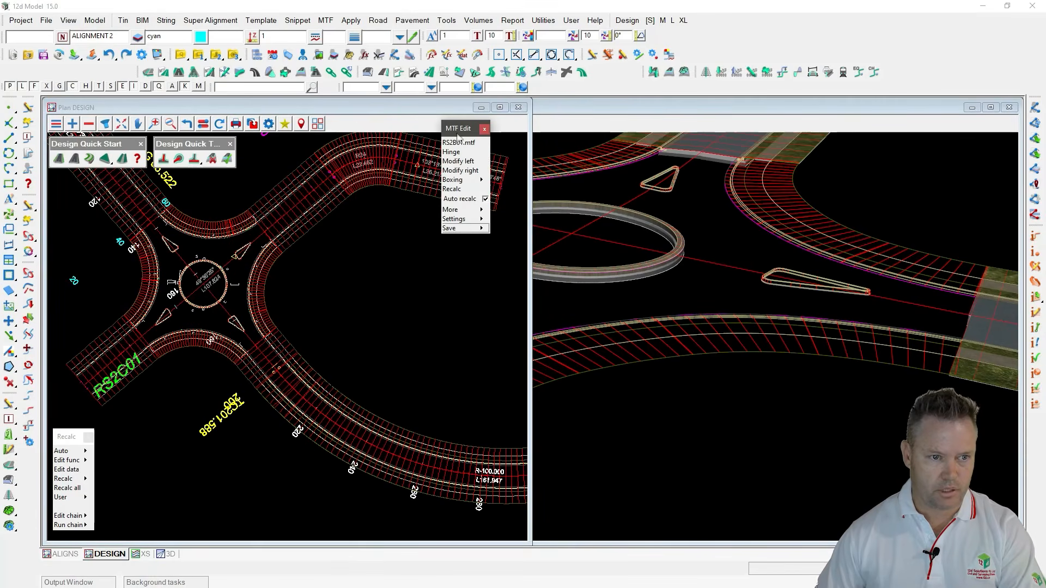
pyautogui.click(456, 160)
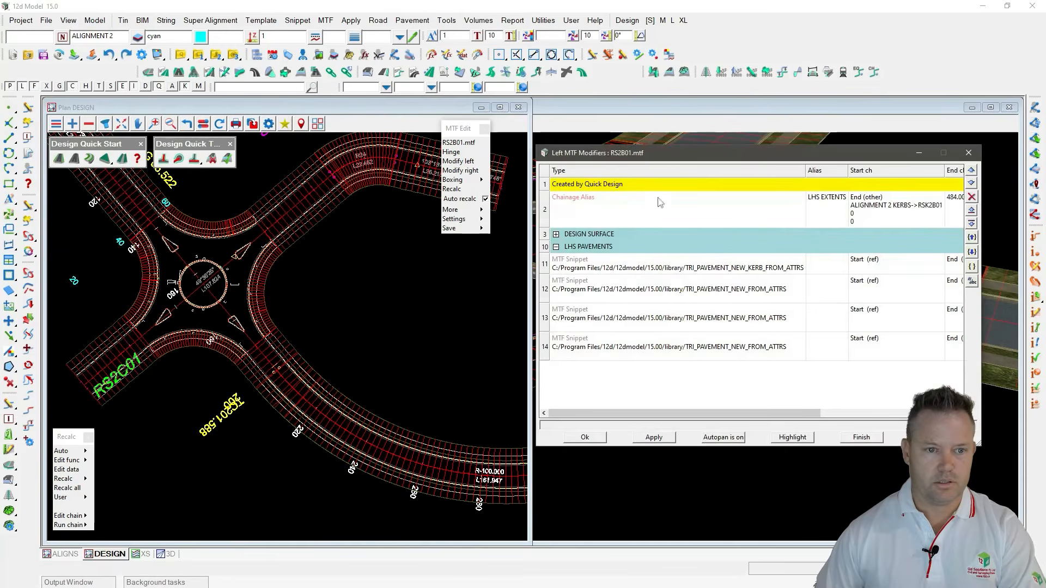
pyautogui.moveTo(675, 157); pyautogui.dragTo(681, 23)
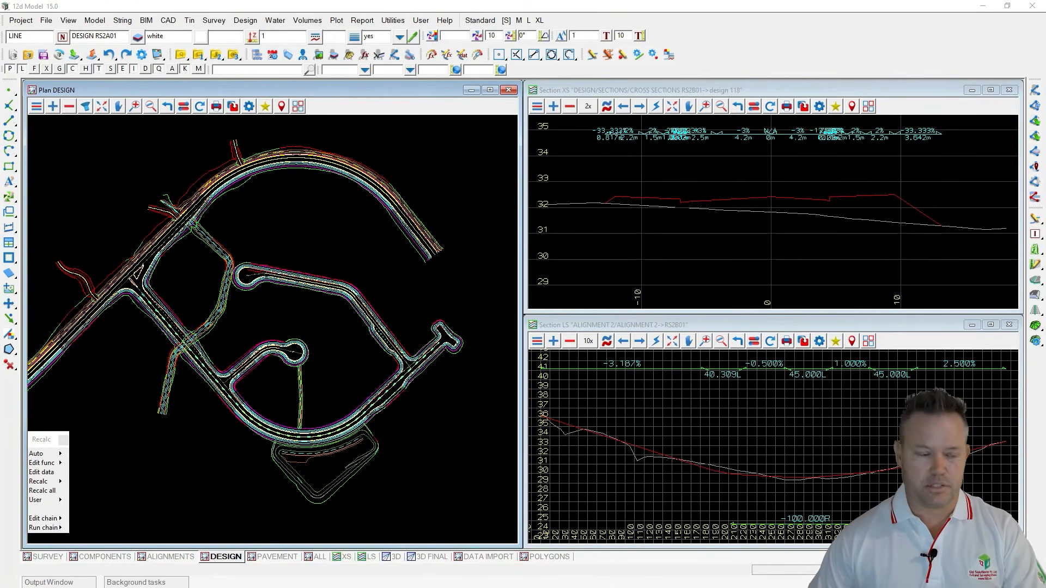
# Step: Open DES RS2B01.mtf in the completed design project and examine its left modifiers, from the chainage aliases through the grouped modifiers
pyautogui.click(54, 472)
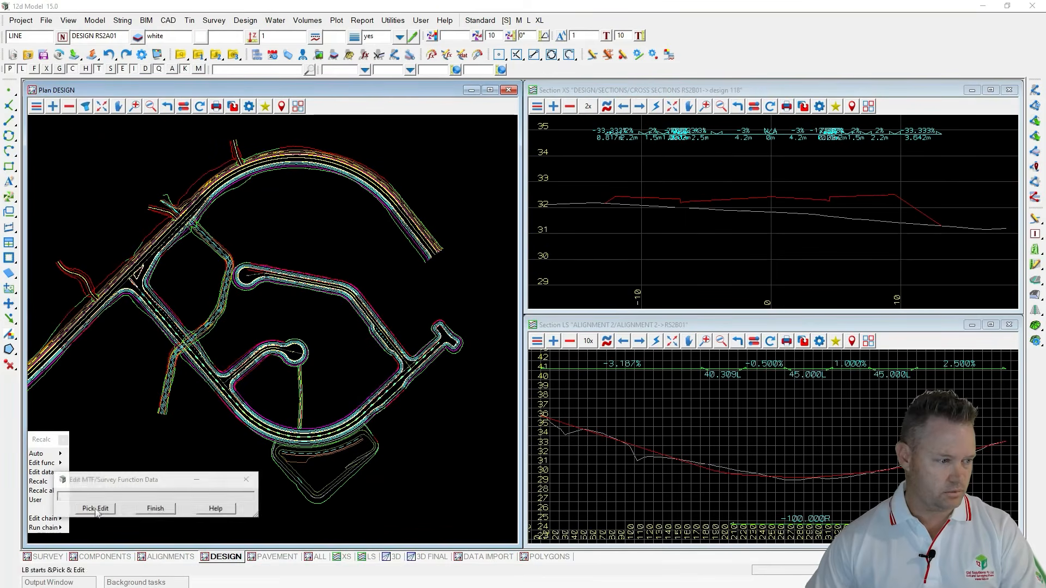
pyautogui.click(96, 509)
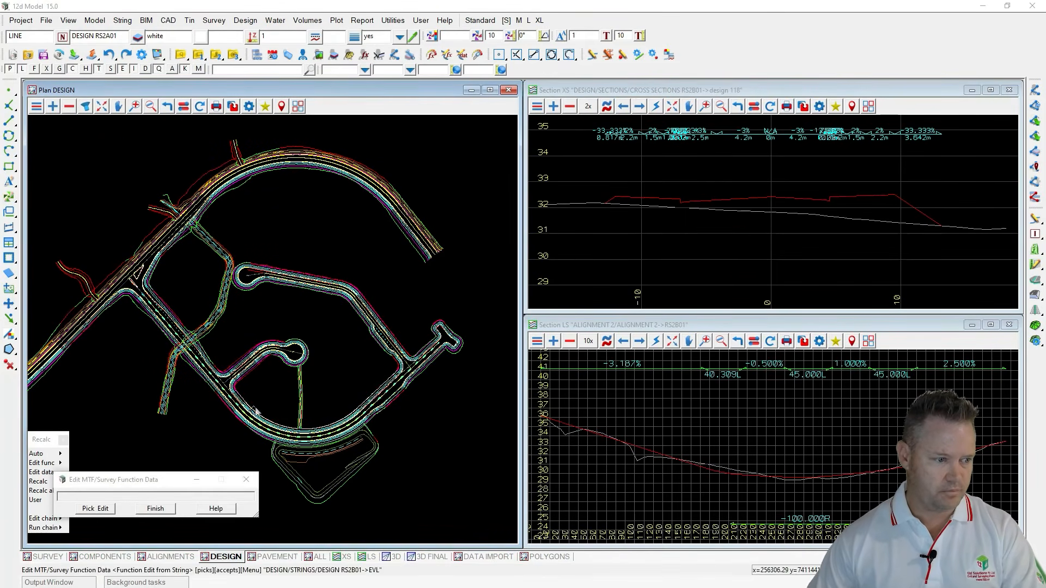
pyautogui.click(257, 412)
pyautogui.moveTo(279, 417); pyautogui.dragTo(448, 110)
pyautogui.click(446, 140)
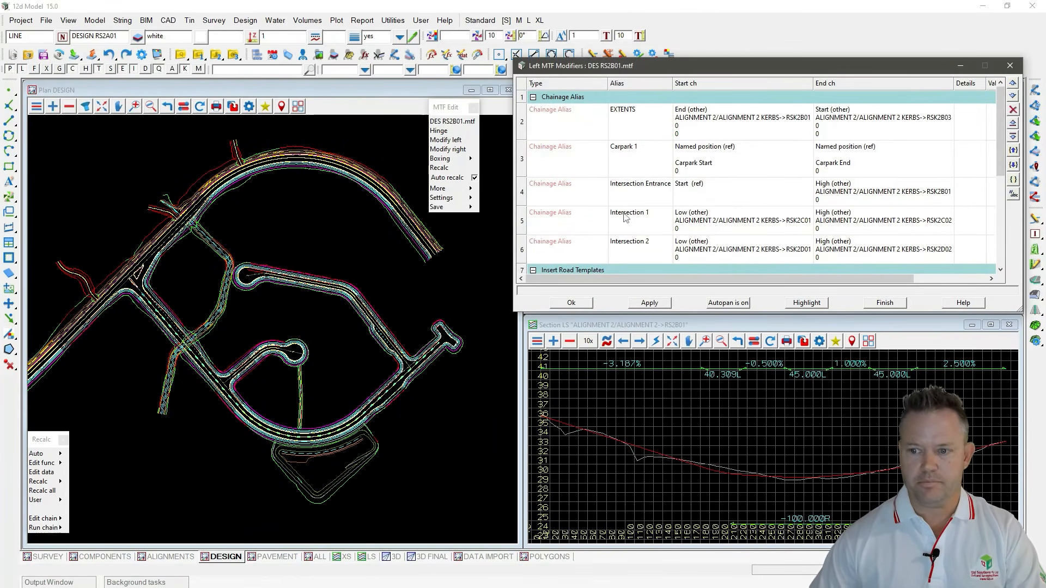
pyautogui.scroll(-3, 711, 185)
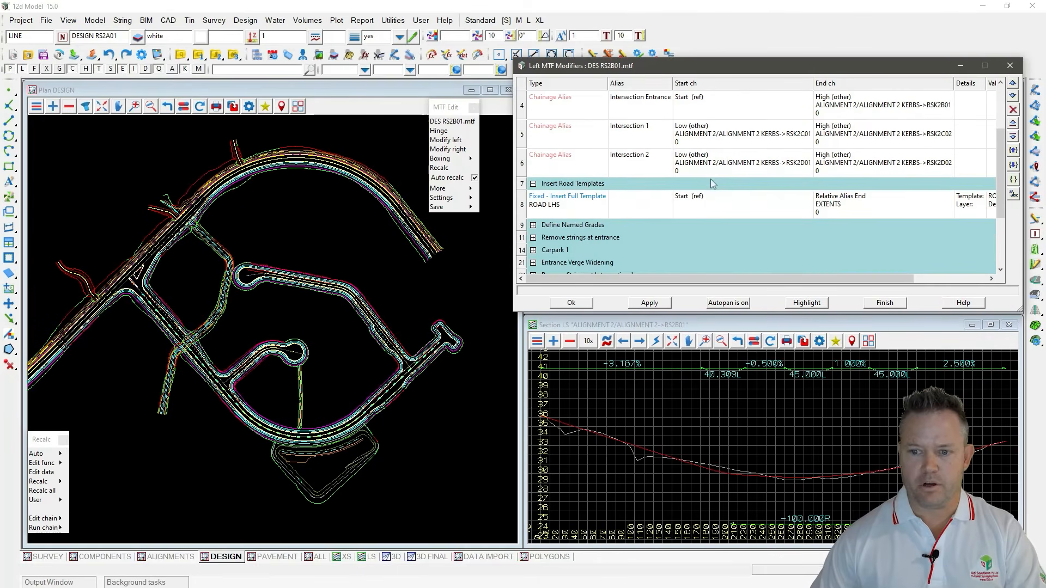
pyautogui.scroll(-3, 710, 178)
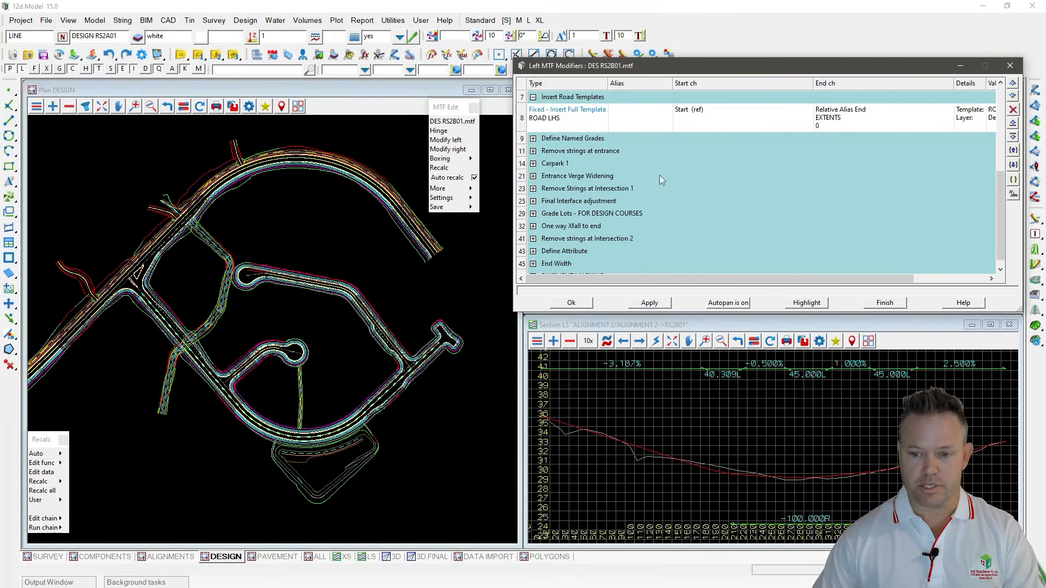
# Step: Accept the left modifiers of DES RS2B01.mtf, then save and finish the MTF edit
pyautogui.click(571, 302)
pyautogui.moveTo(461, 211)
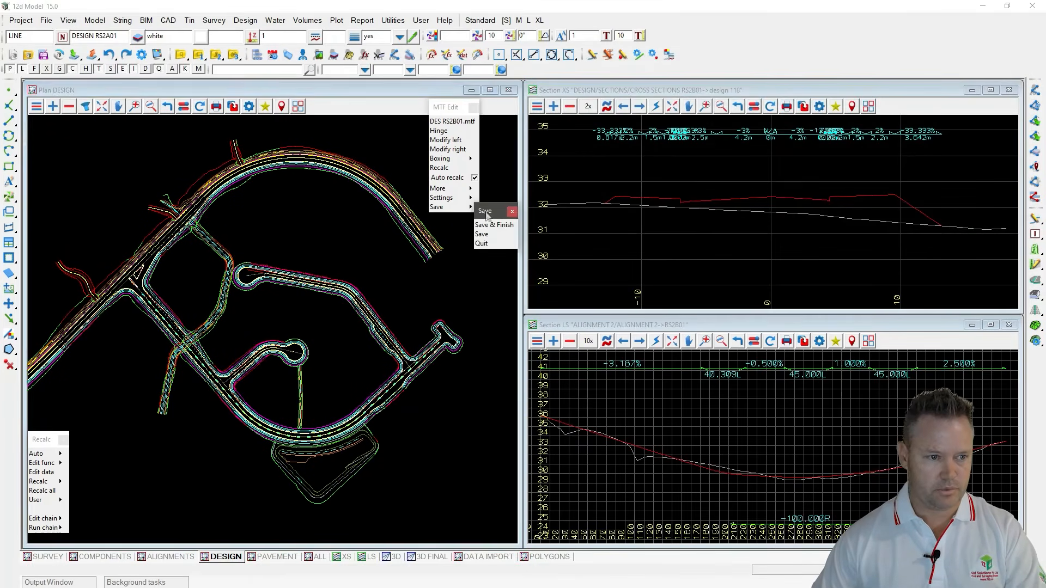
pyautogui.click(493, 226)
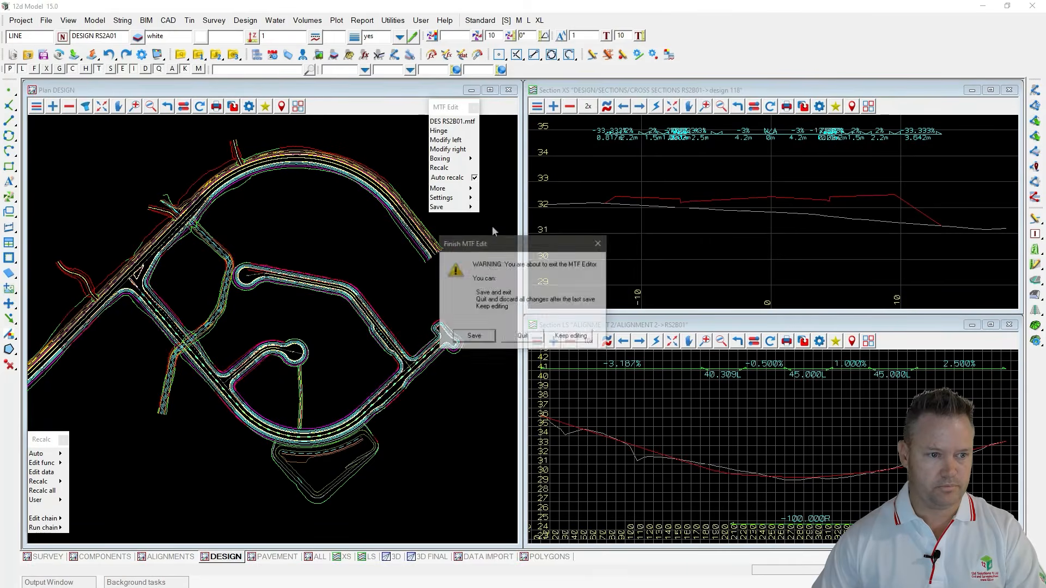
pyautogui.click(475, 337)
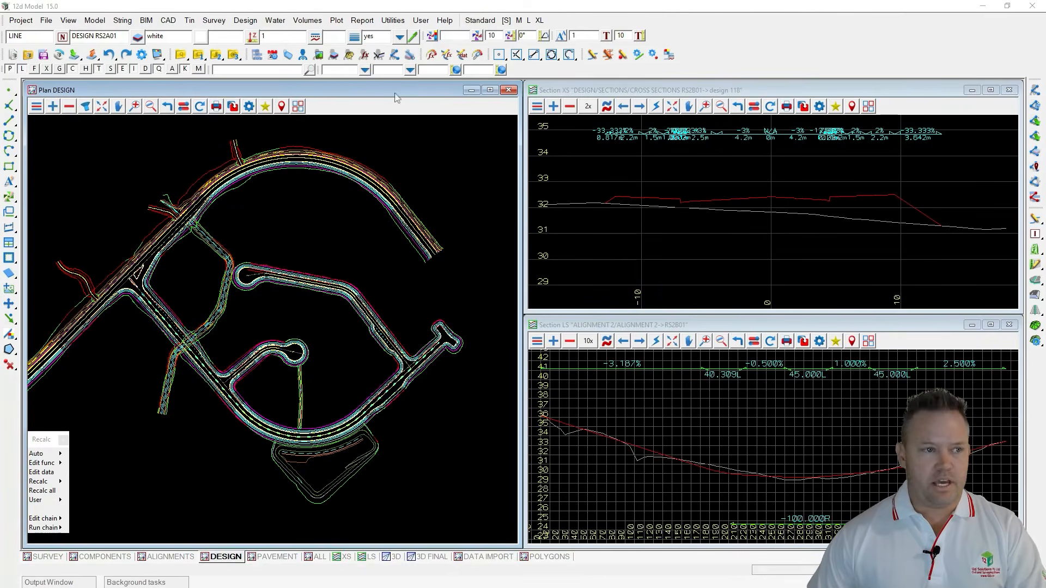
# Step: Start Apply MTF Recreate and pick DESIGN/STRINGS/DESIGN RS2B01 from the design plan as the model of strings
pyautogui.click(245, 21)
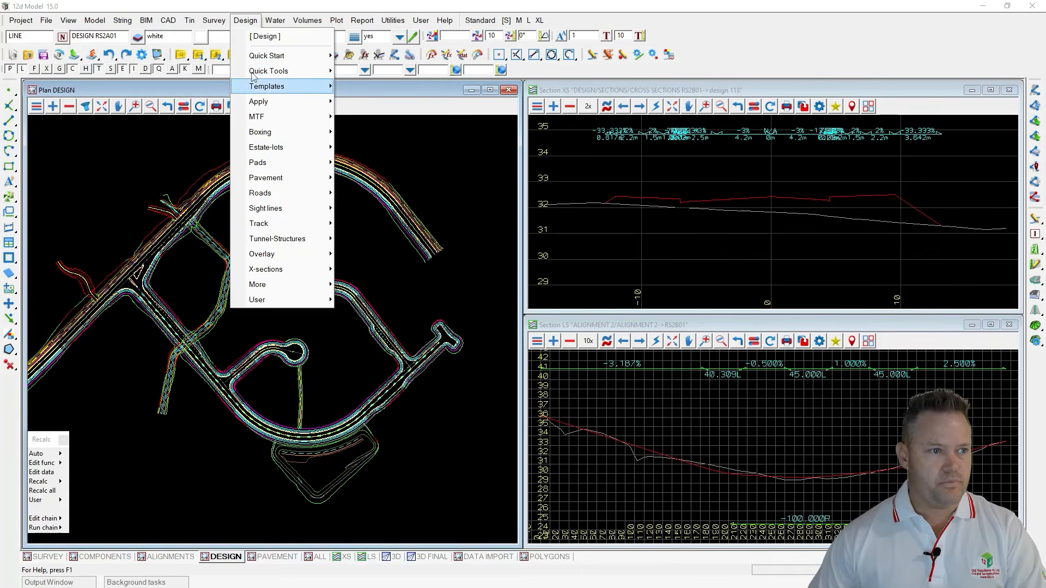
pyautogui.moveTo(264, 103)
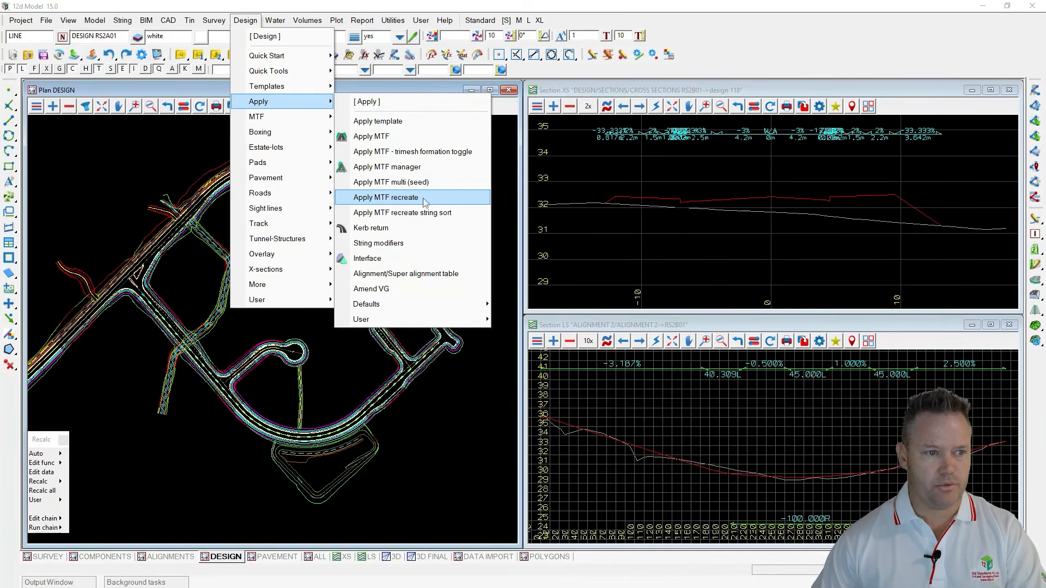
pyautogui.click(386, 197)
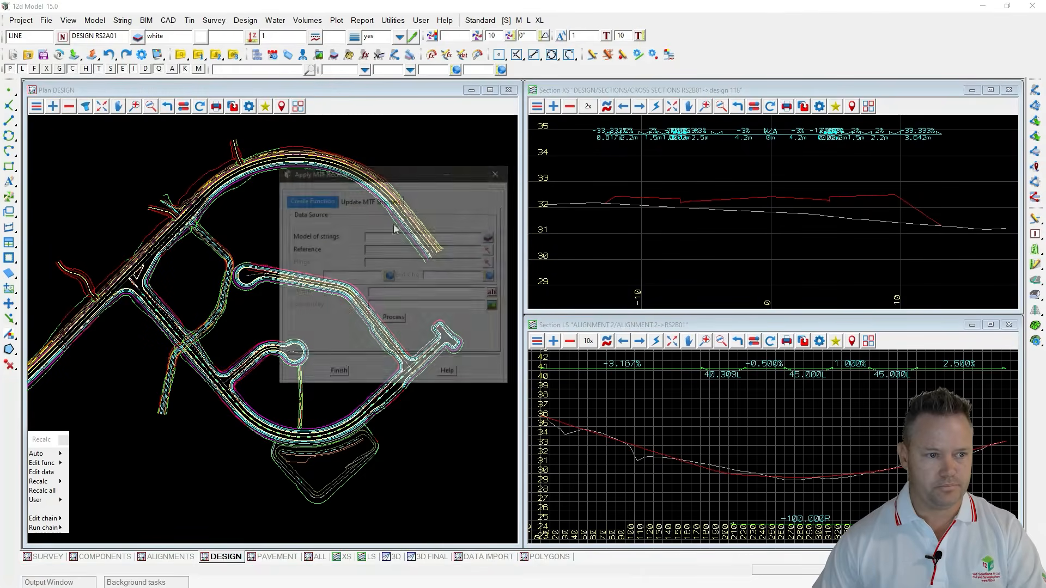
pyautogui.moveTo(385, 174); pyautogui.dragTo(393, 51)
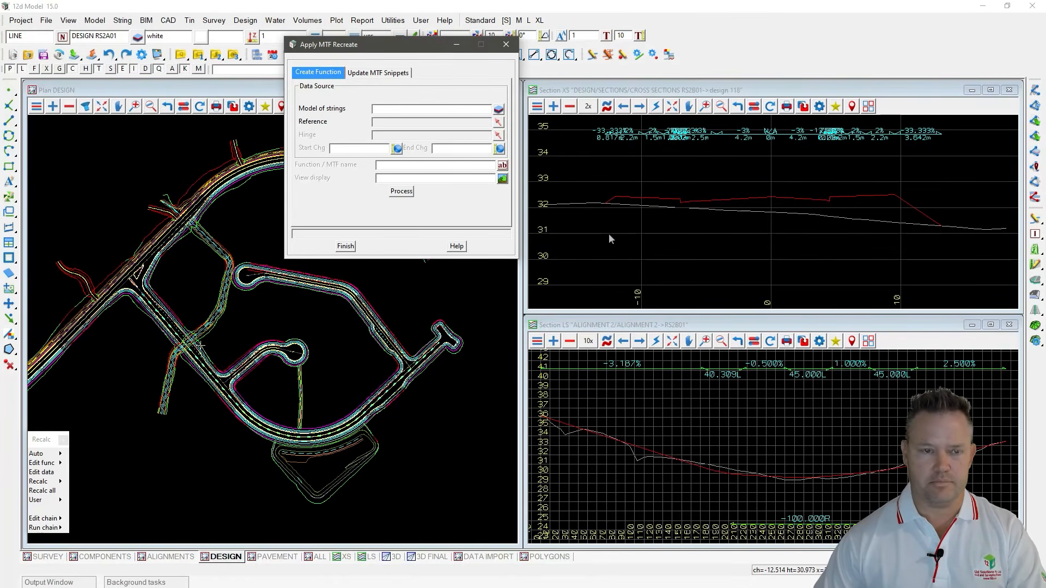
pyautogui.middleClick(375, 110)
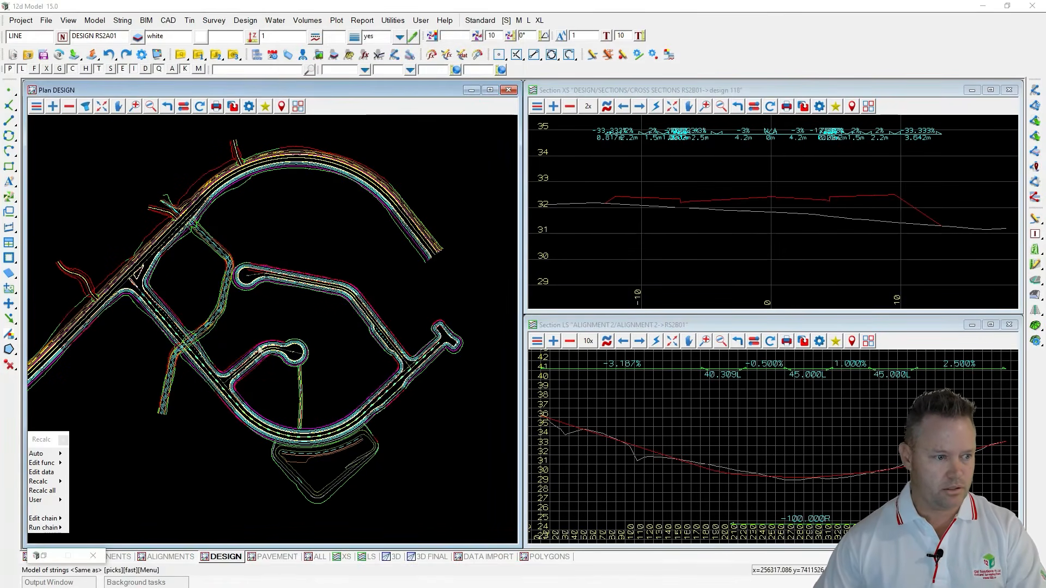
pyautogui.click(238, 425)
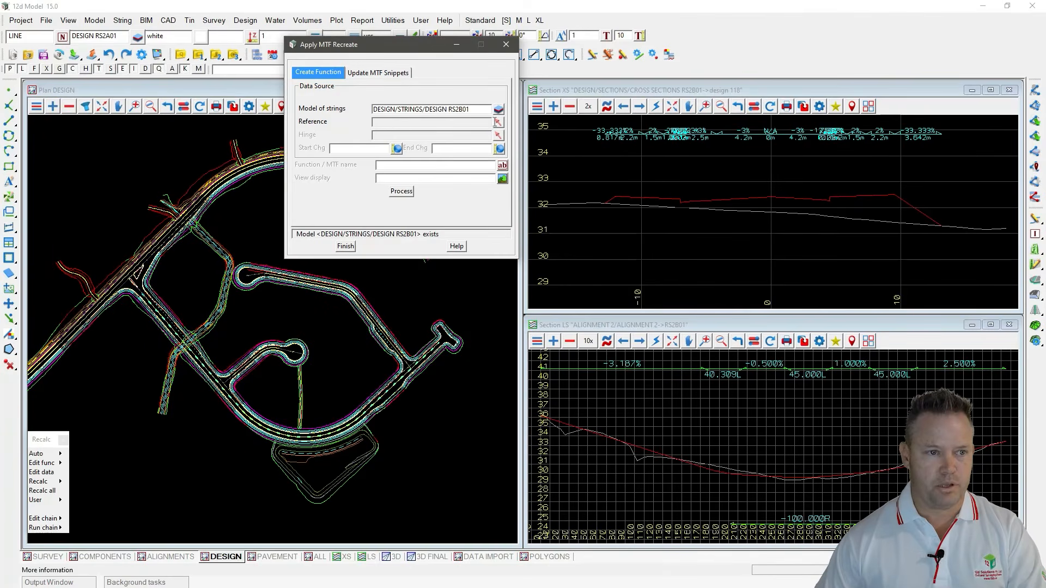
# Step: Pick the RS2B01 alignment as the reference string, with start chainage 0 and end chainage 99999
pyautogui.click(497, 125)
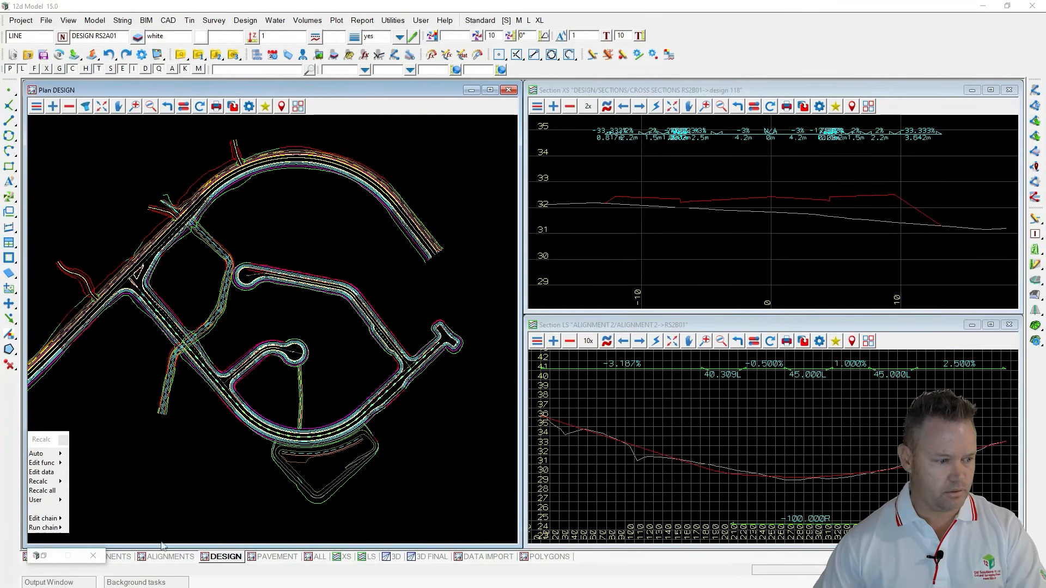
pyautogui.click(167, 558)
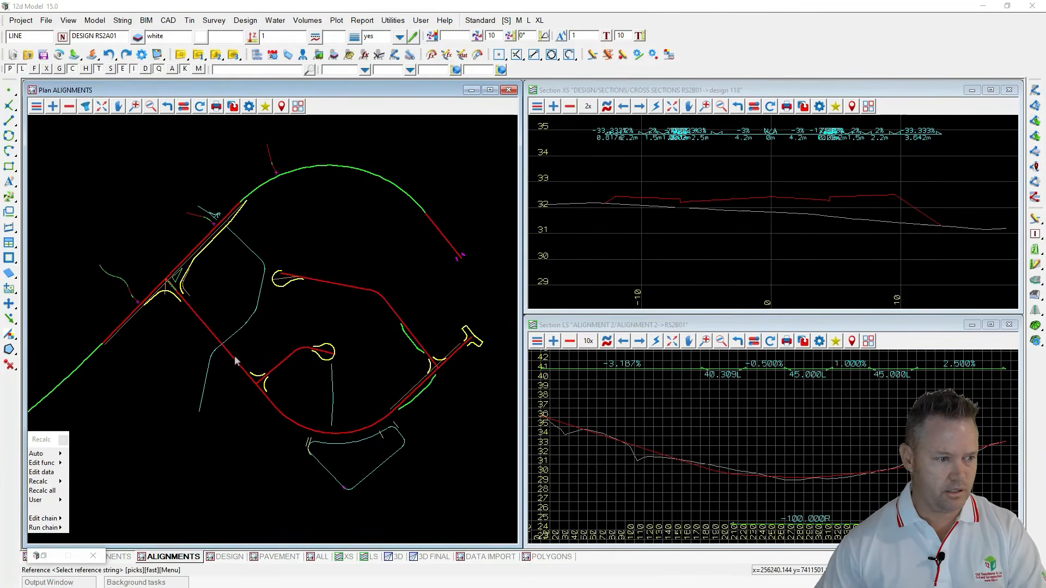
pyautogui.click(235, 361)
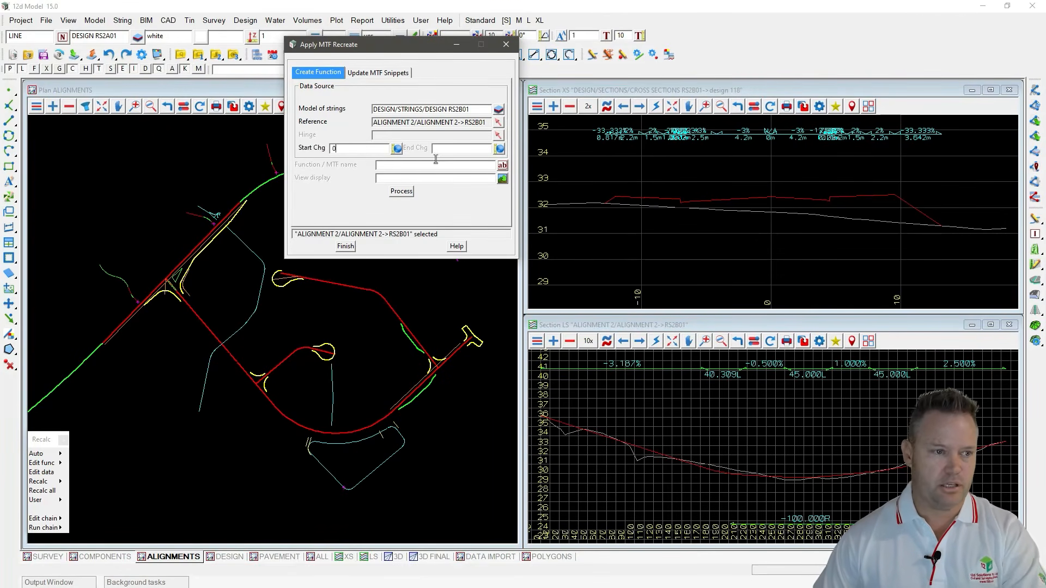
pyautogui.write('99999')
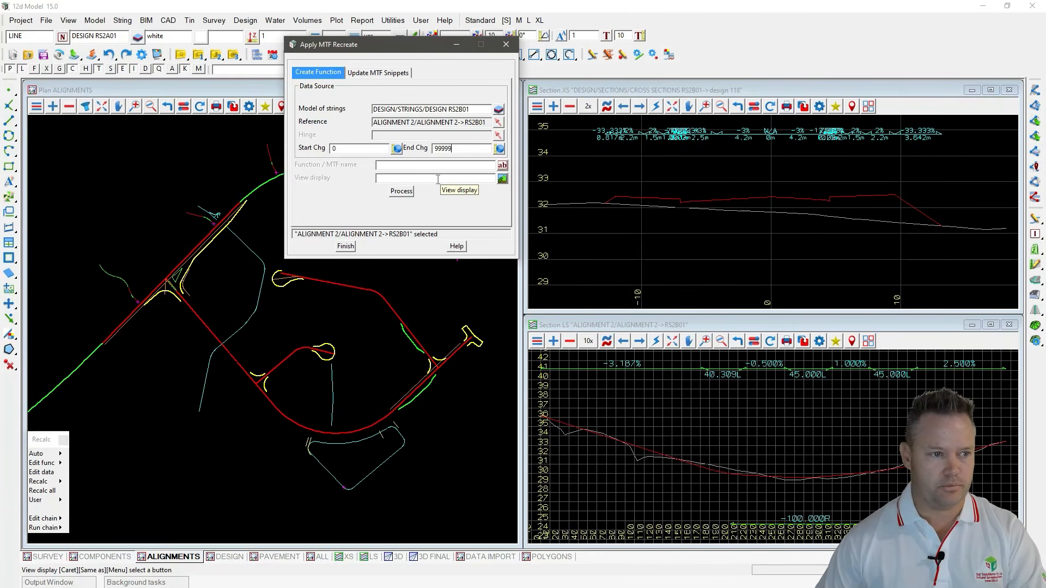
# Step: Name the function PAV RS2B01, display it on the PAVEMENT view and process the MTF recreate
pyautogui.click(393, 165)
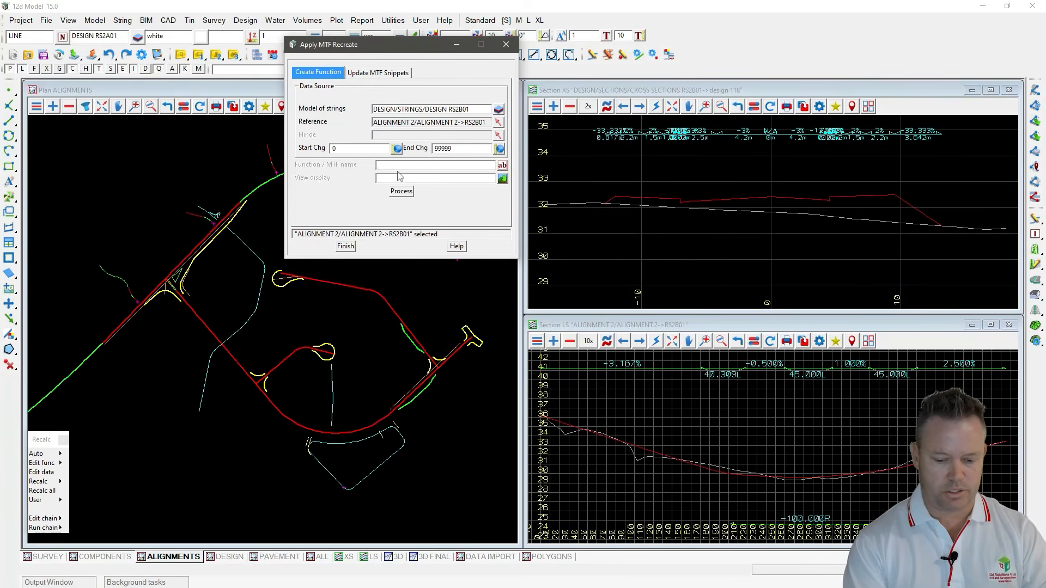
pyautogui.write('PAV RS2B01')
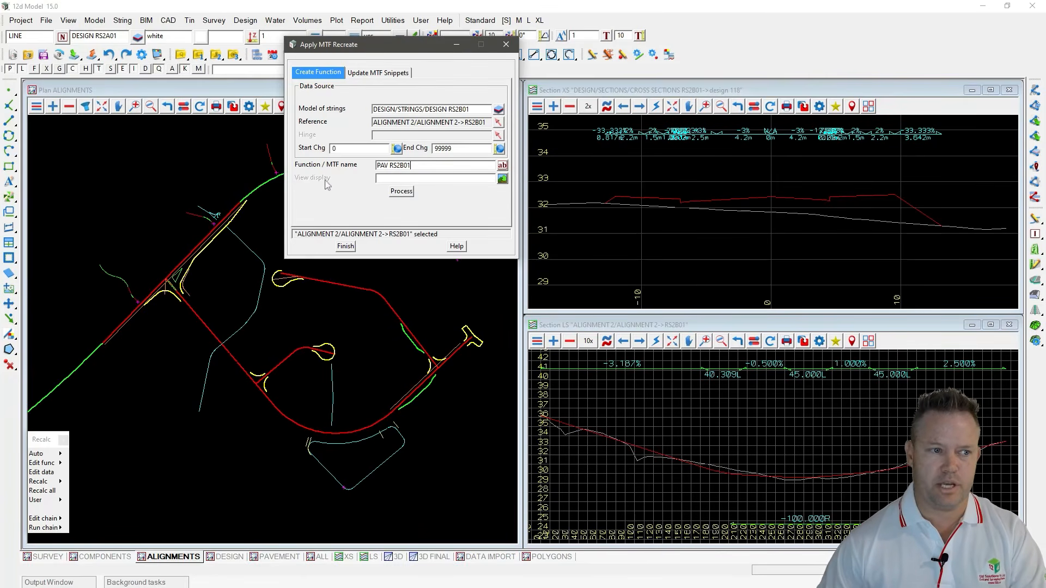
pyautogui.click(502, 179)
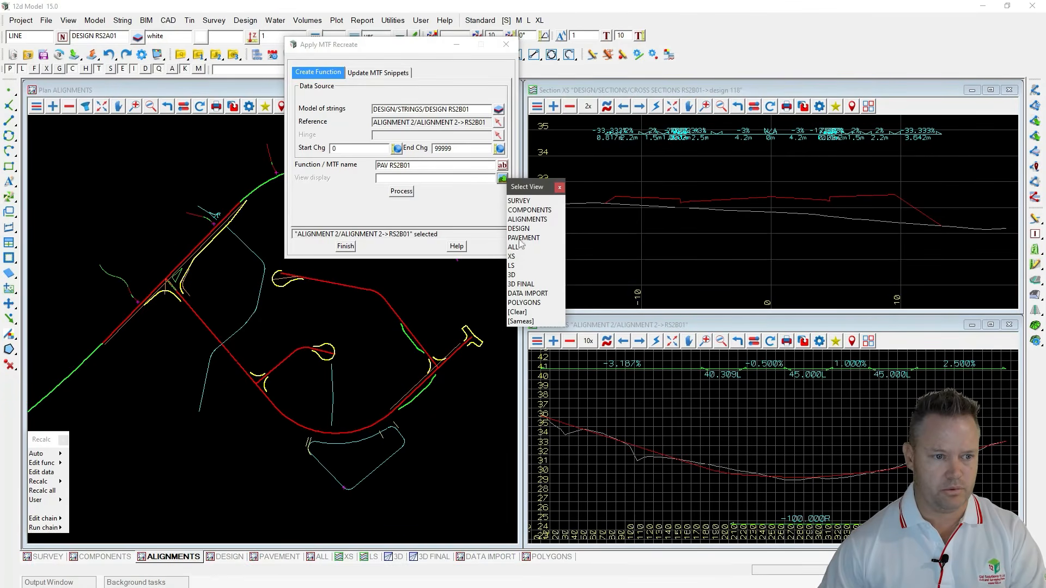
pyautogui.click(523, 238)
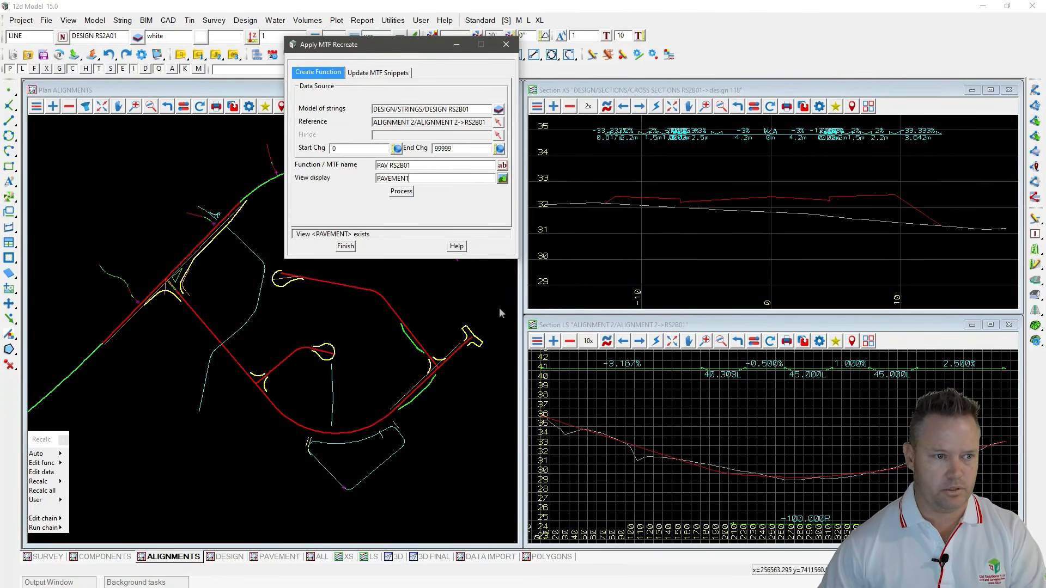
pyautogui.click(397, 193)
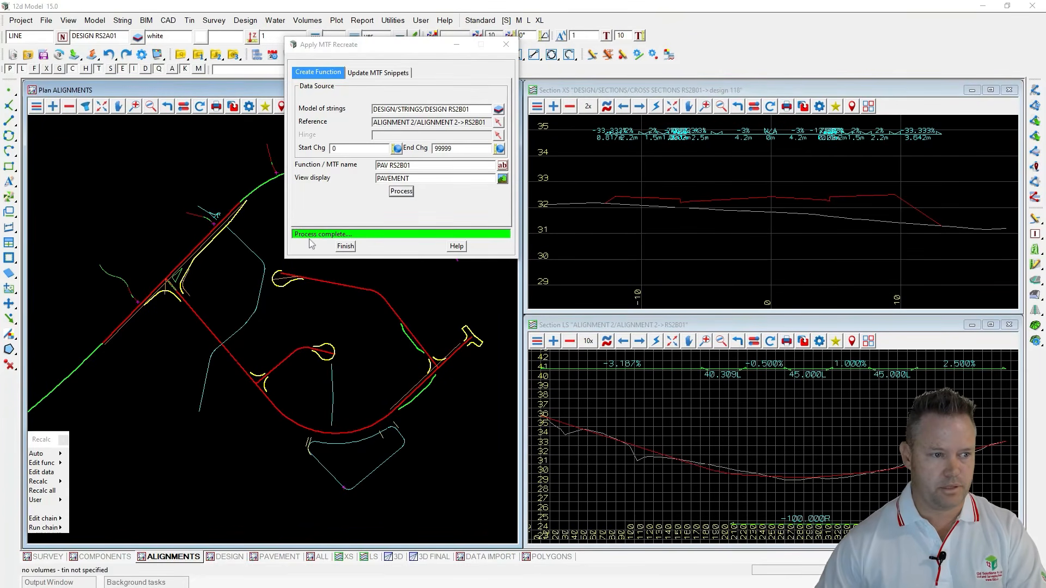
# Step: Open the PAV RS2B01 function for MTF editing from its strings in the PAVEMENT plan and review its left modifiers
pyautogui.click(273, 558)
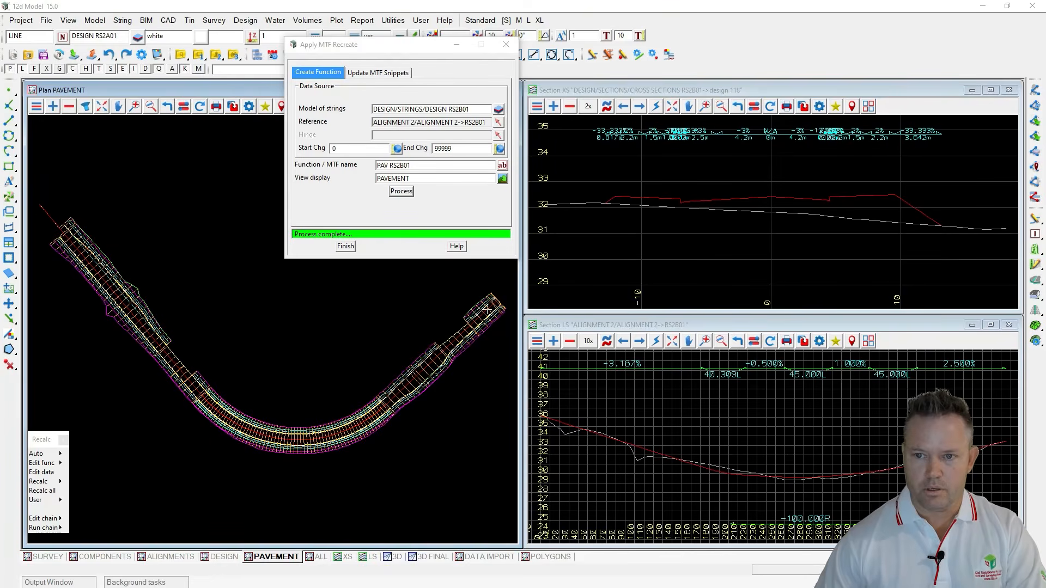
pyautogui.click(48, 474)
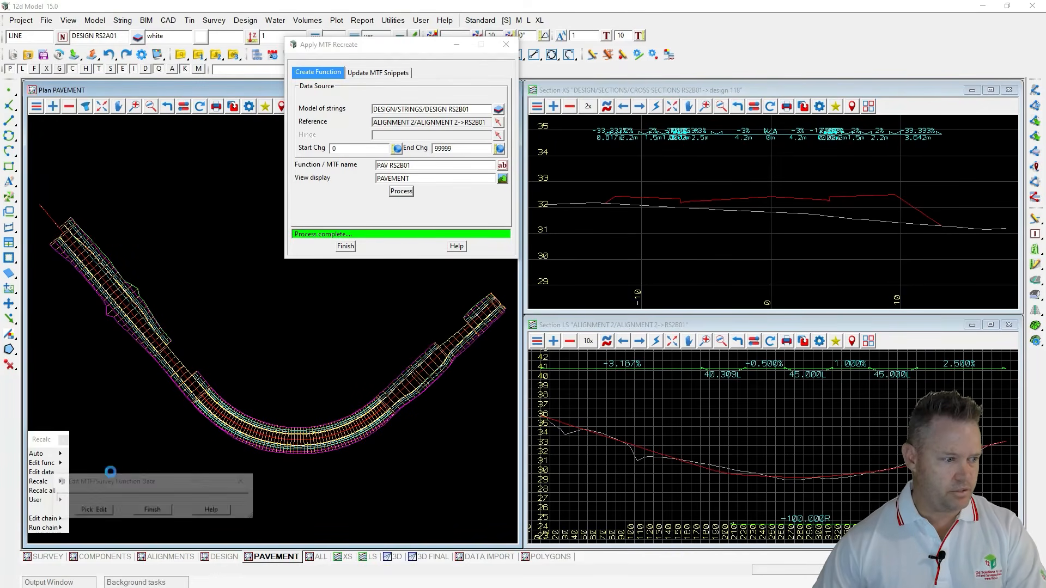
pyautogui.click(167, 336)
pyautogui.middleClick(168, 336)
pyautogui.moveTo(191, 344); pyautogui.dragTo(241, 119)
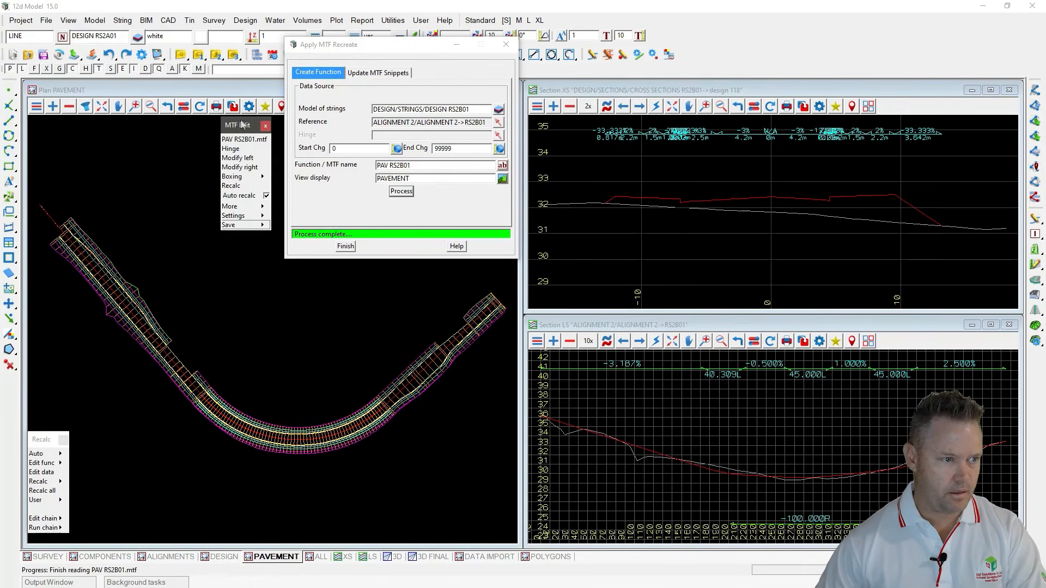
pyautogui.click(237, 158)
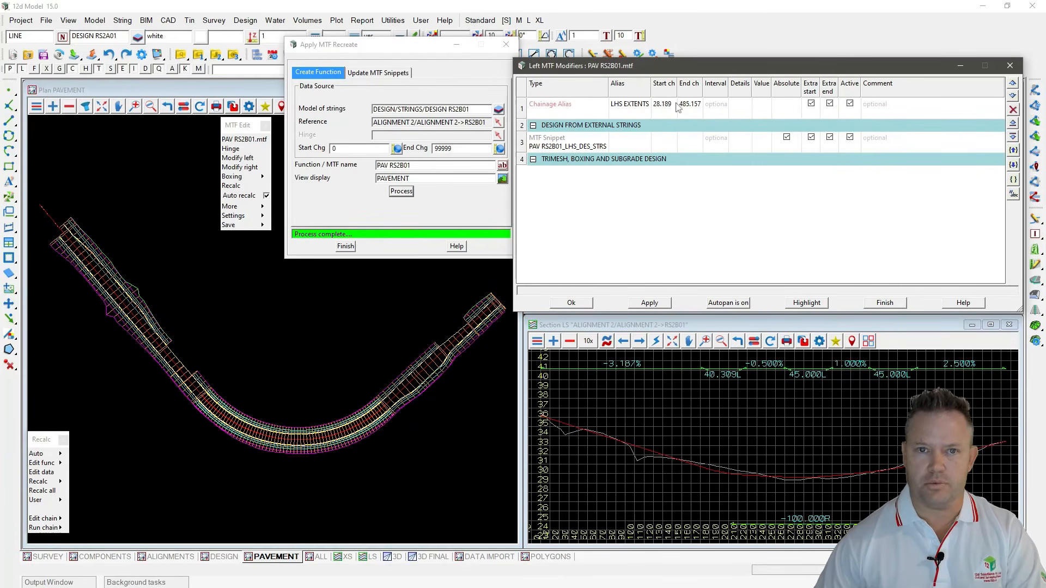
pyautogui.click(553, 145)
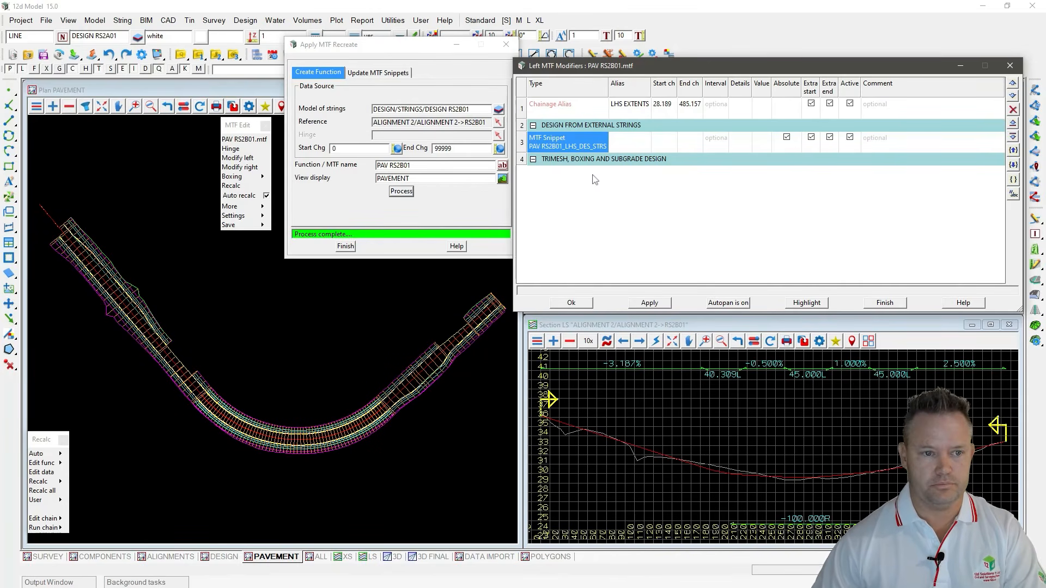
# Step: Insert an MTF snippet below the trimesh, boxing and subgrade design heading and load TRI_PAVEMENT_KERB_FROM_ATTRS.mtfsnippet into it
pyautogui.click(731, 159)
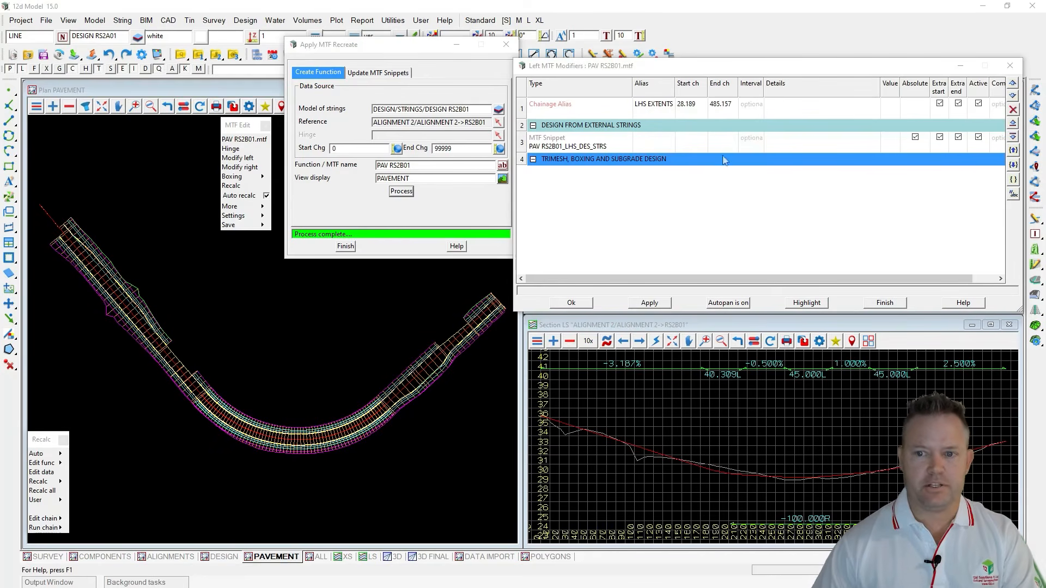
pyautogui.click(614, 164)
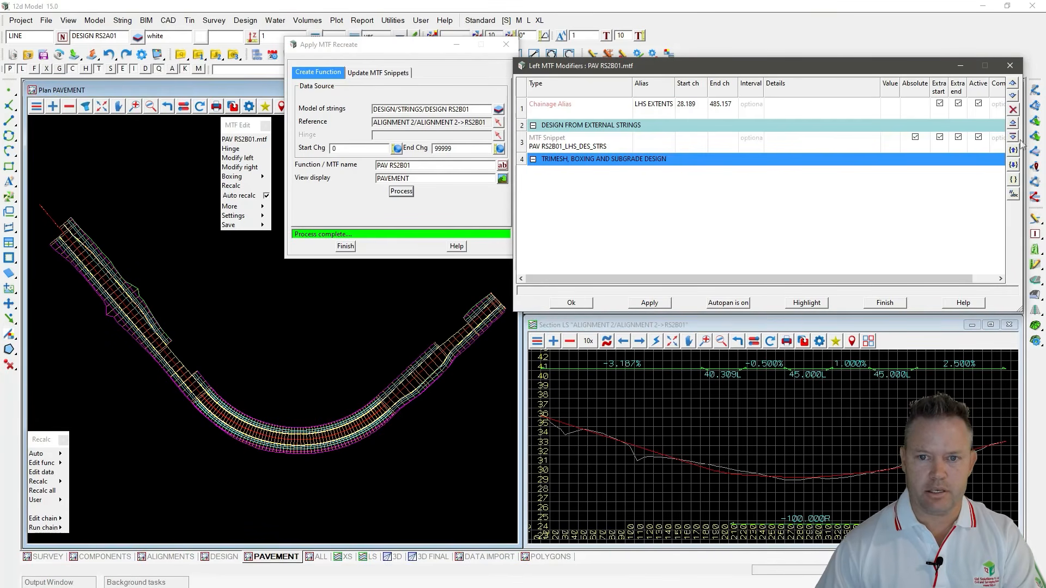
pyautogui.click(1013, 137)
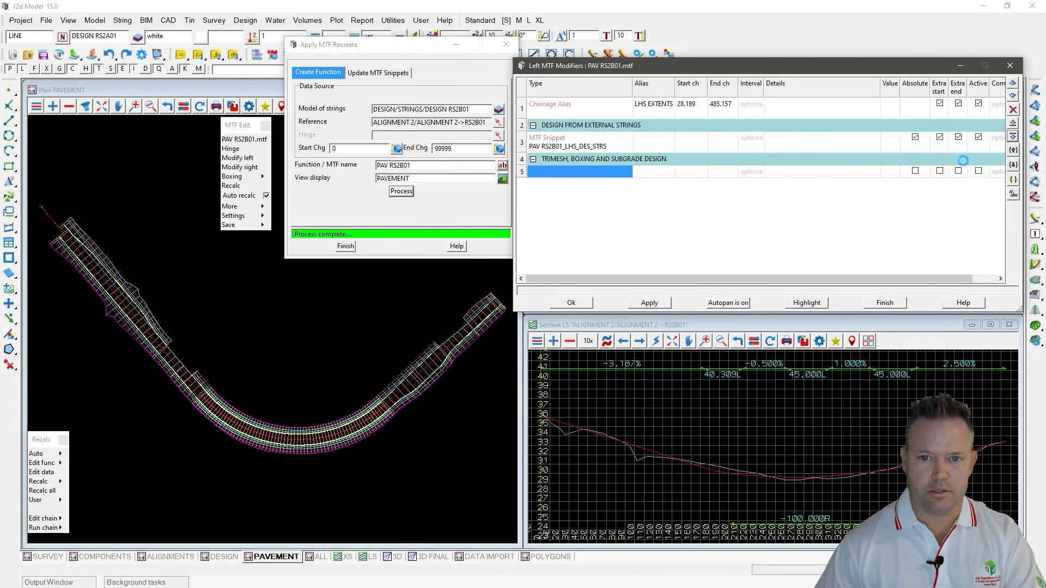
pyautogui.rightClick(578, 175)
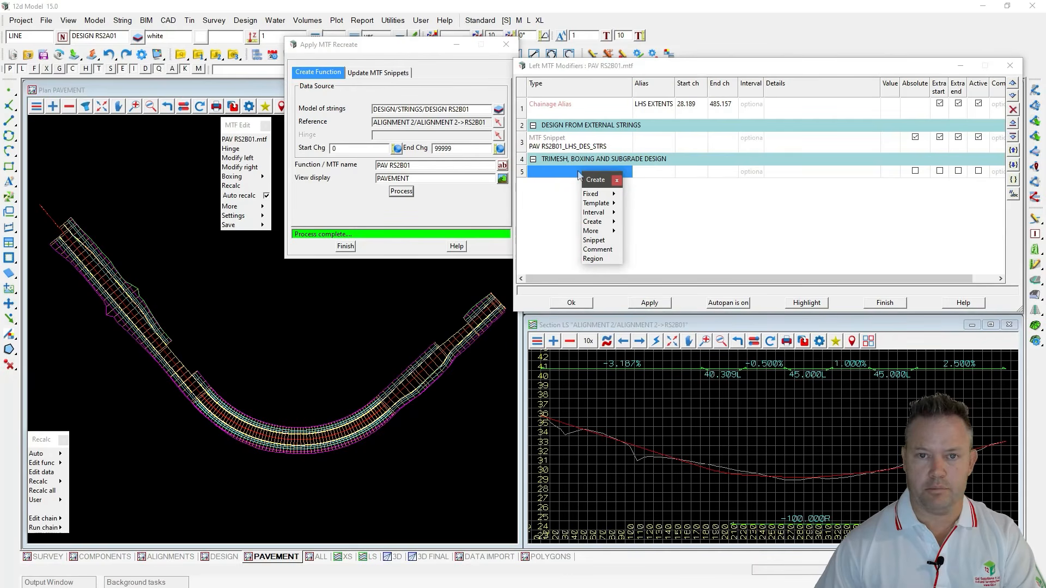
pyautogui.click(594, 240)
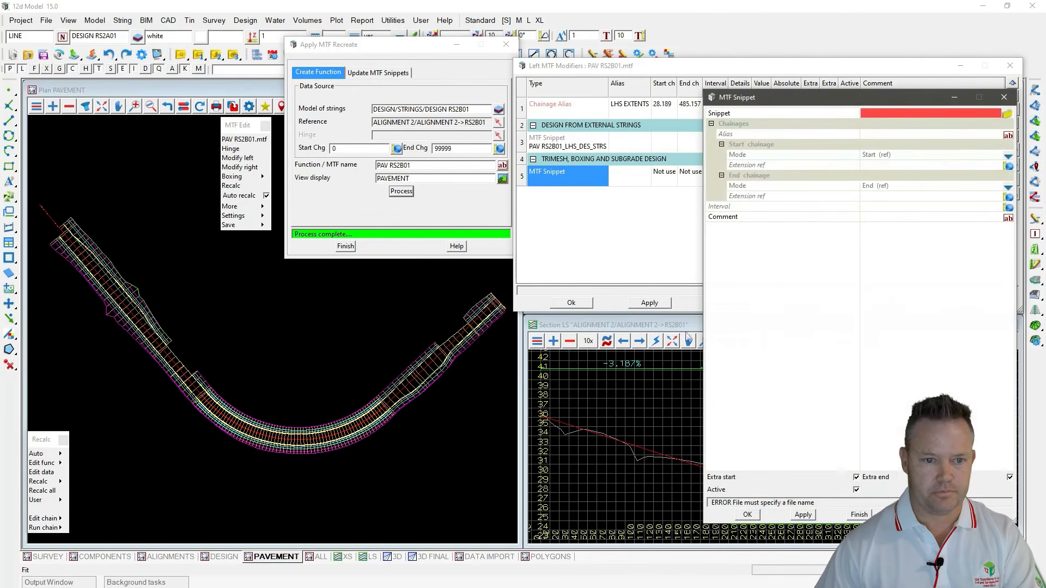
pyautogui.click(1007, 114)
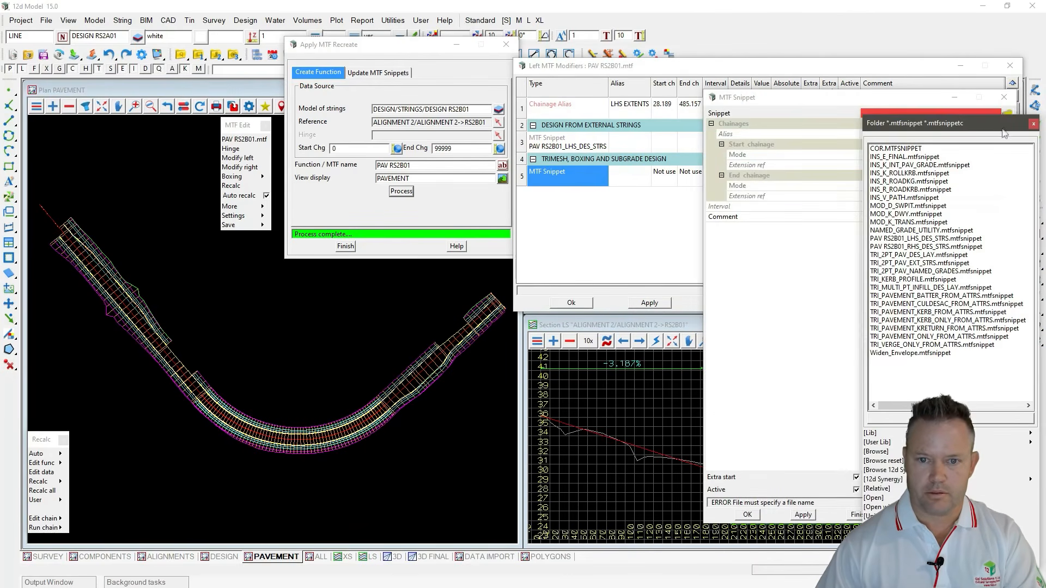
pyautogui.click(912, 312)
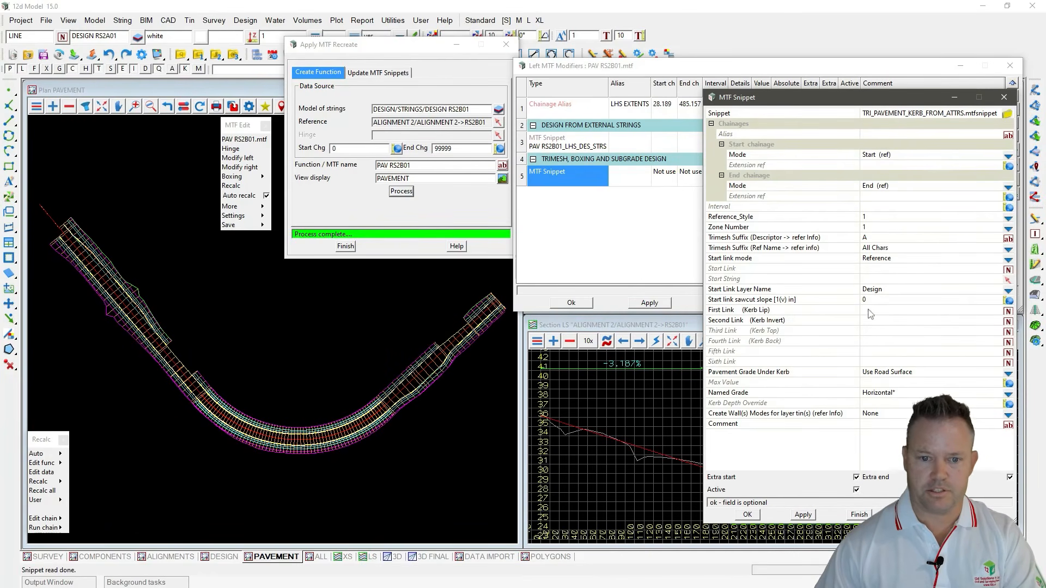
# Step: Set the snippet's kerb lip, invert, top and back links to KLL, KIL, KTL and KBL, then apply and accept the left modifiers
pyautogui.click(869, 310)
pyautogui.write('KLL')
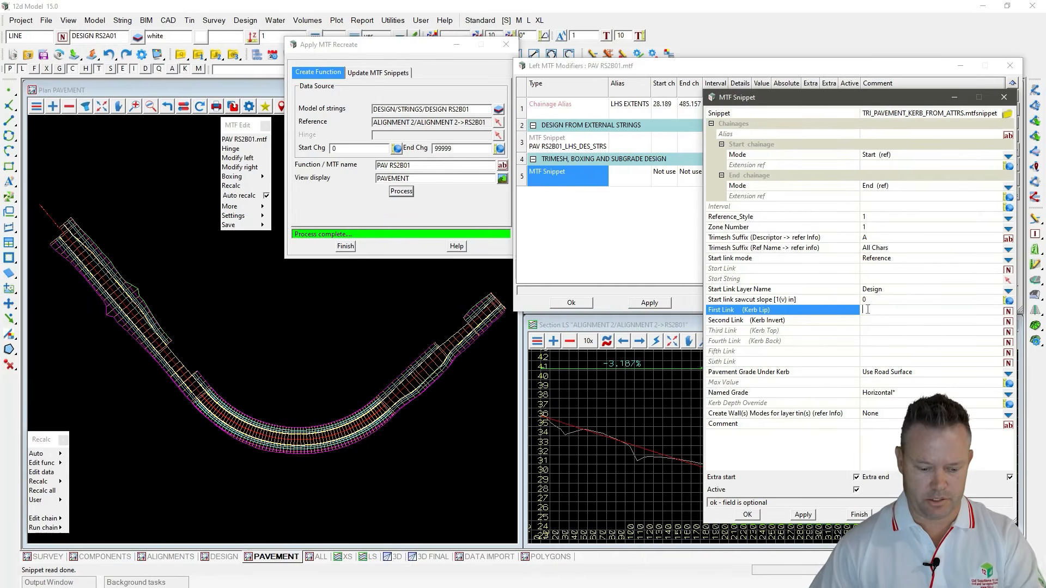
pyautogui.click(870, 321)
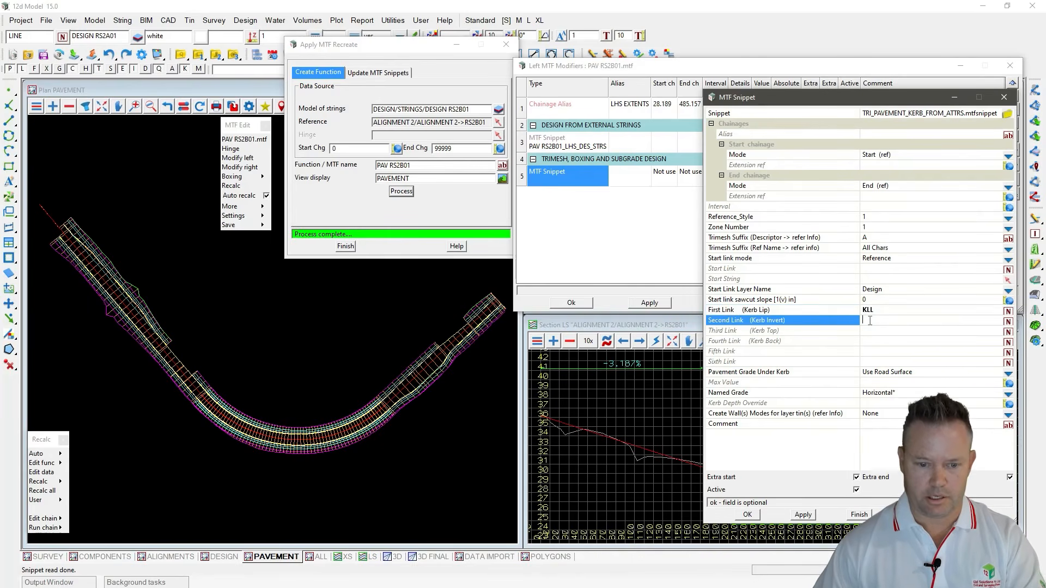
pyautogui.write('KIL')
pyautogui.click(870, 330)
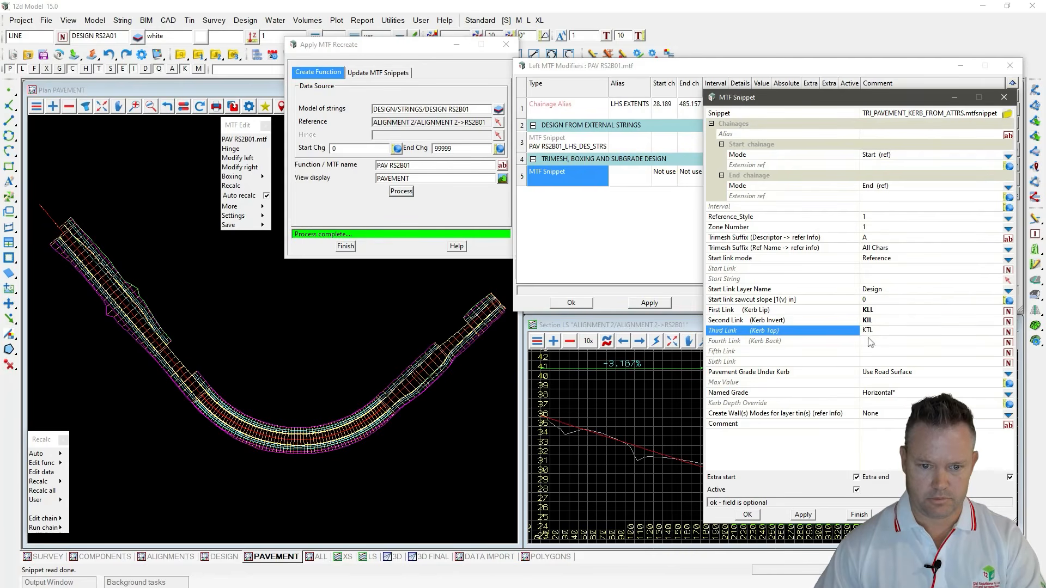
pyautogui.click(871, 341)
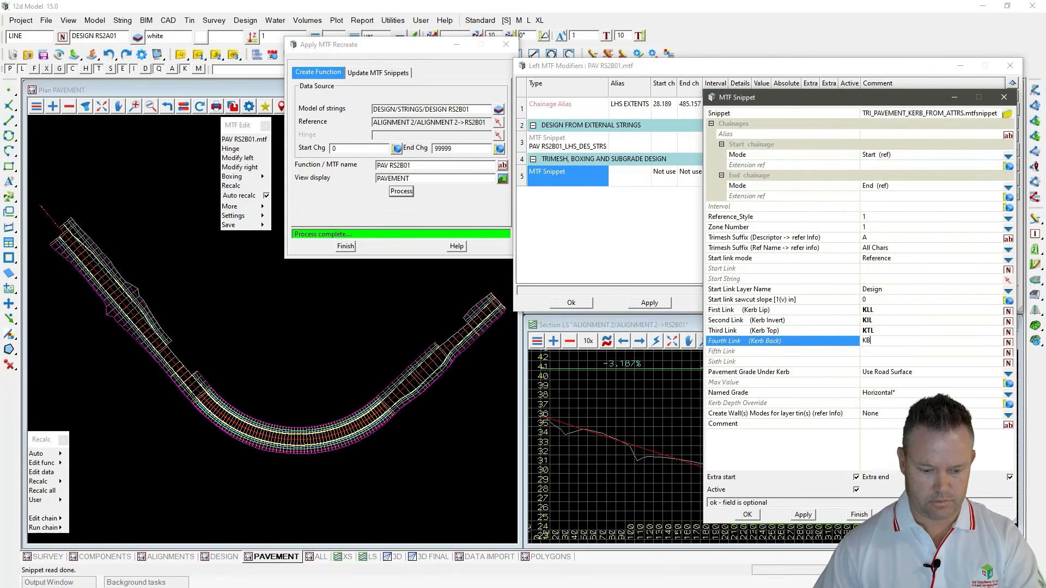
pyautogui.write('KBL')
pyautogui.click(747, 515)
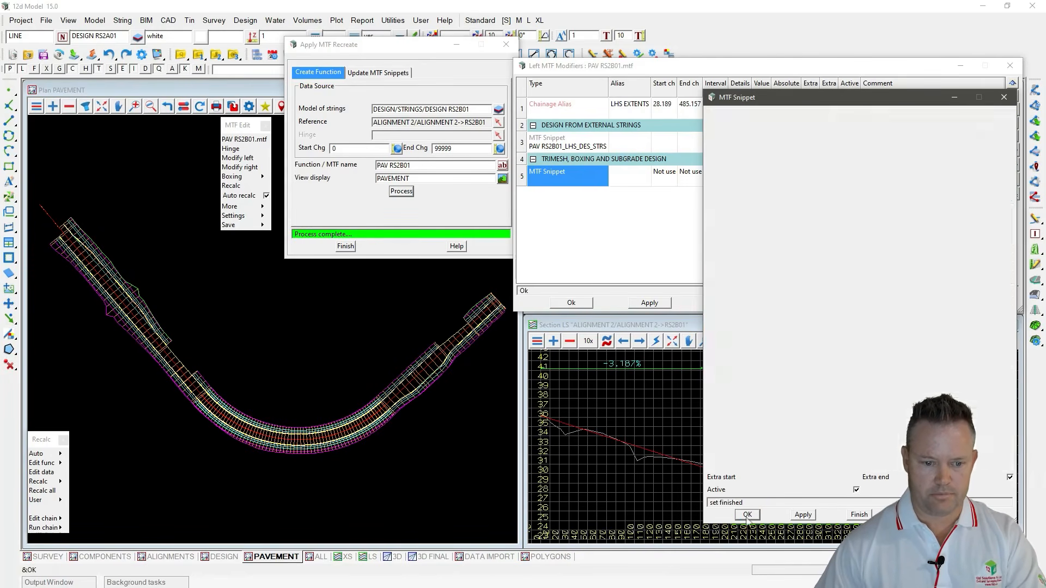
pyautogui.click(654, 303)
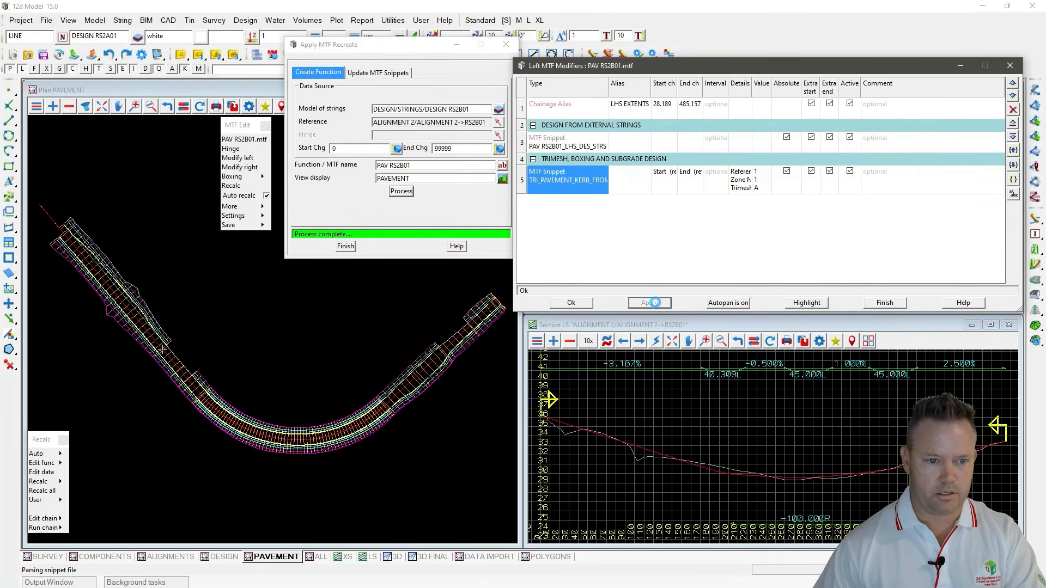
pyautogui.click(572, 304)
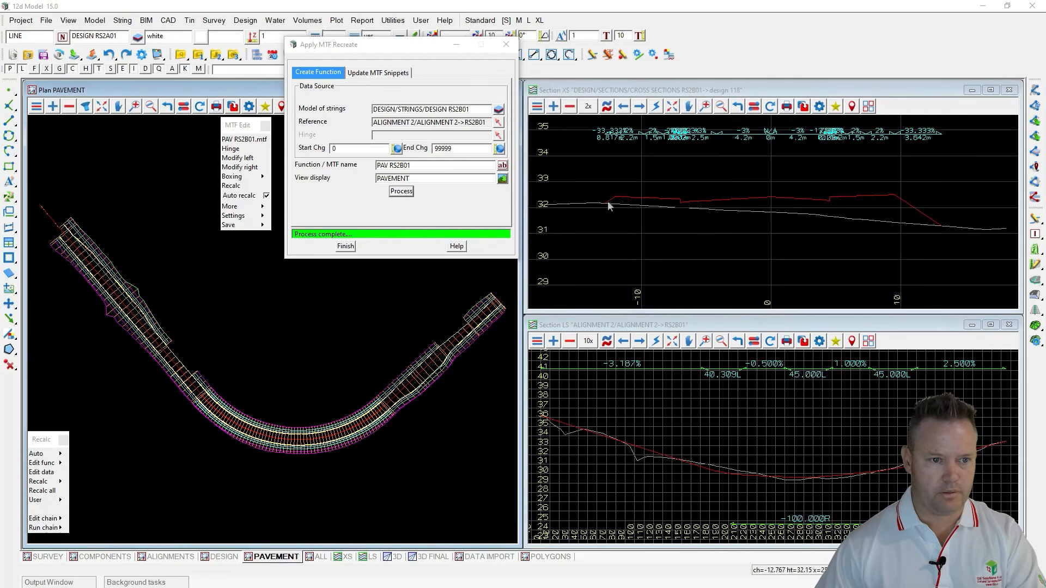
# Step: Add the PAVEMENT models to the XS section view, filtering the model list by P
pyautogui.click(553, 106)
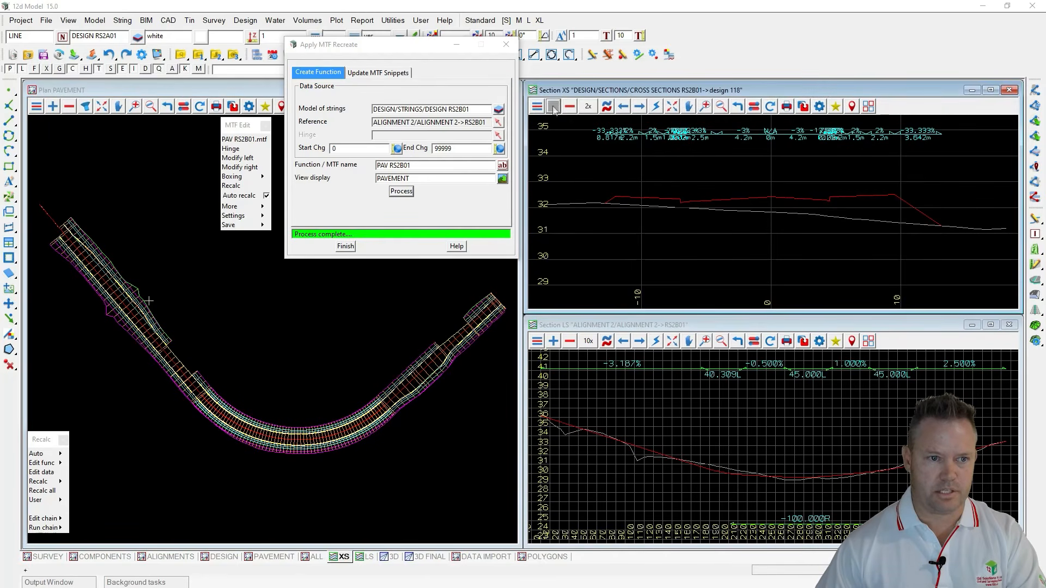
pyautogui.write('P')
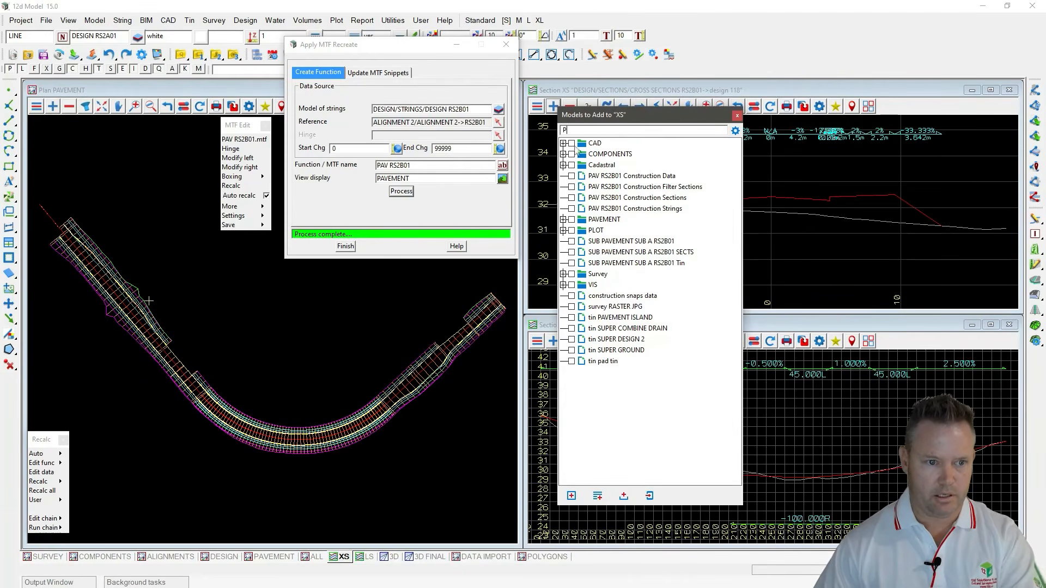
pyautogui.click(571, 219)
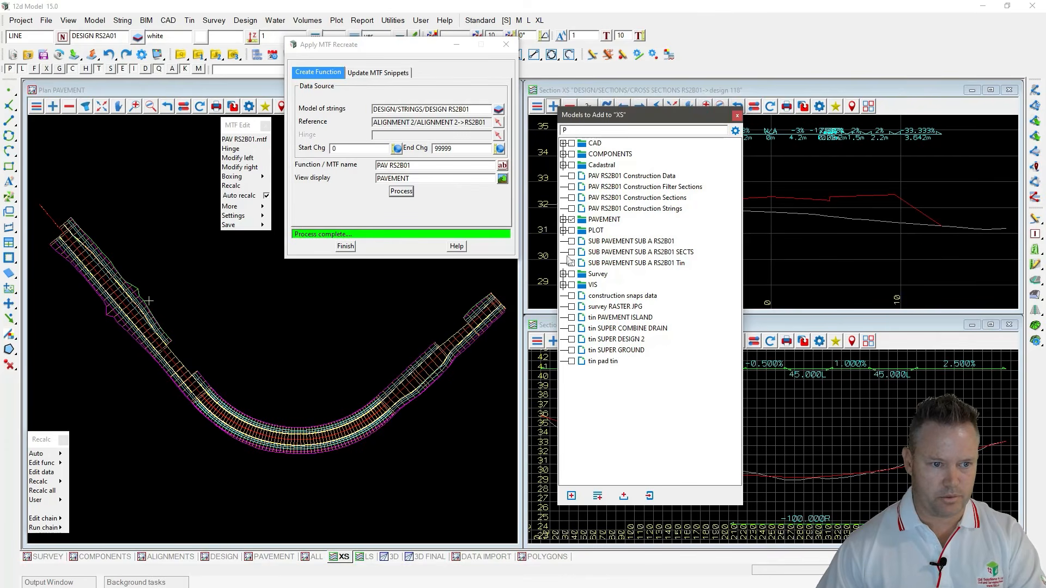
pyautogui.click(571, 496)
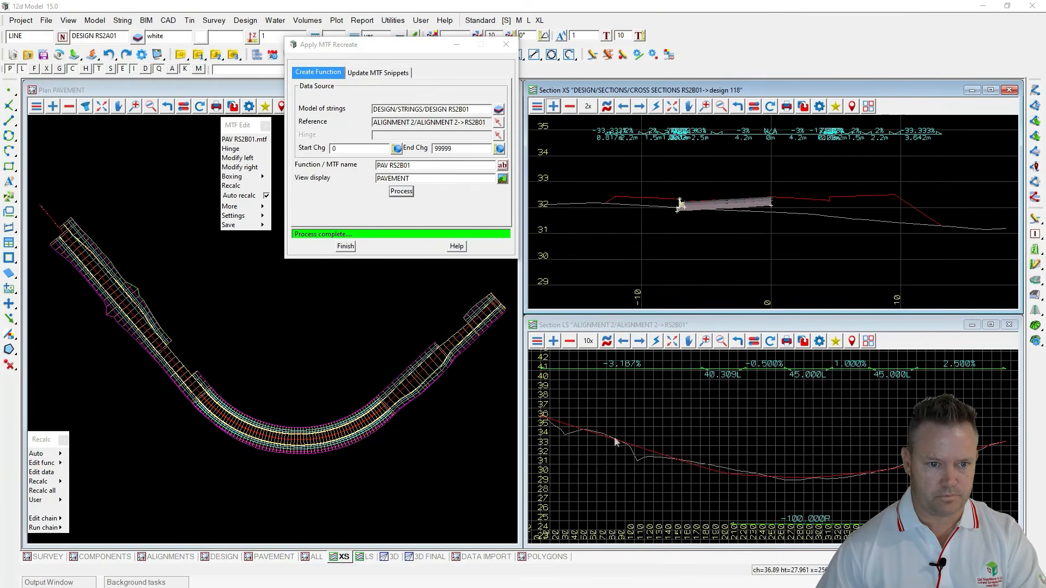
pyautogui.scroll(2, 708, 213)
pyautogui.scroll(1, 721, 222)
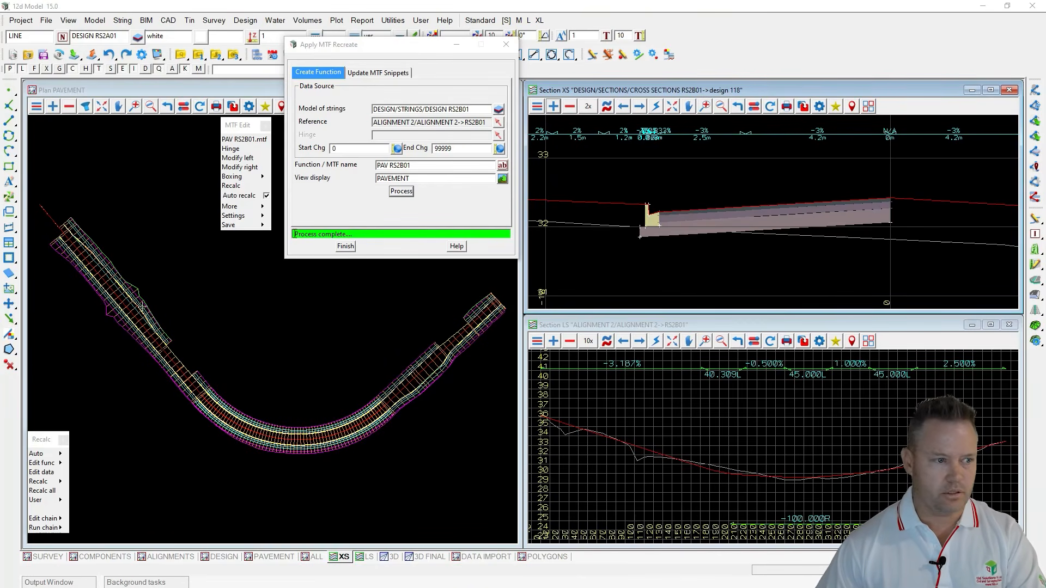
# Step: Save and finish the MTF edit of the PAV RS2B01 function
pyautogui.click(264, 226)
pyautogui.click(279, 243)
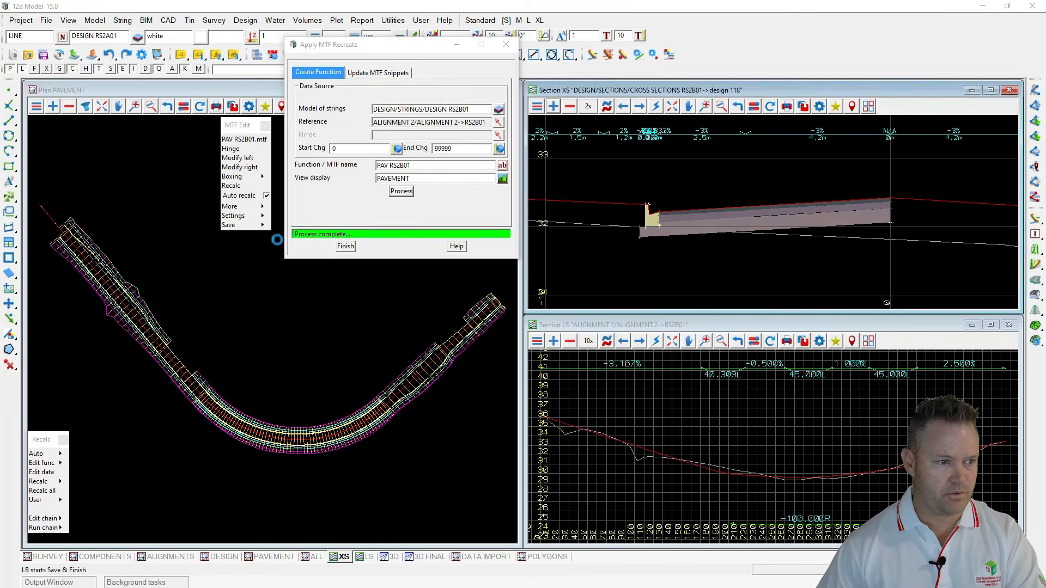
pyautogui.click(473, 336)
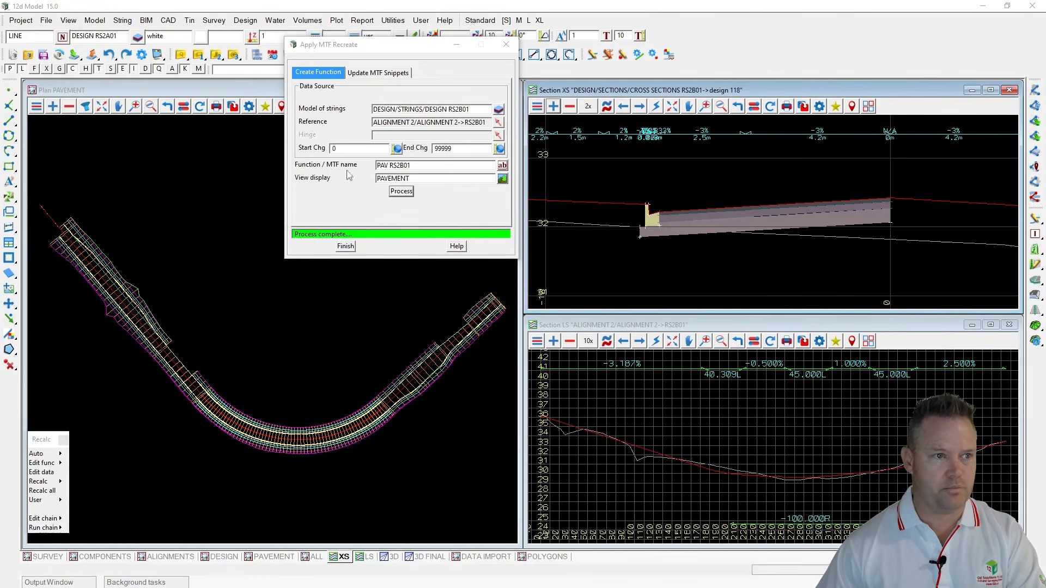
pyautogui.moveTo(329, 53); pyautogui.dragTo(304, 59)
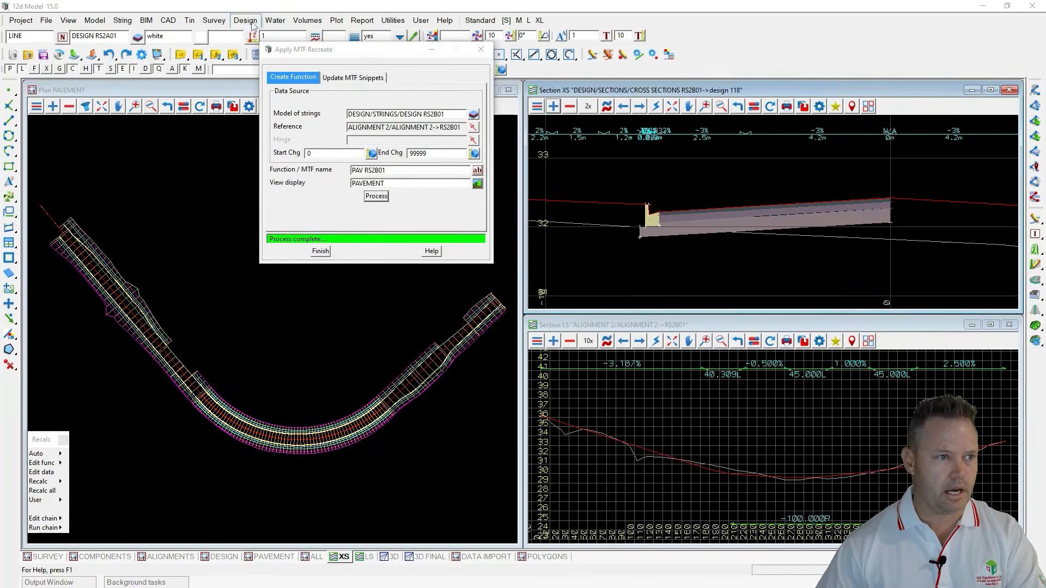
# Step: Edit the fixed links of the ROAD RHS template, setting the KLR link width to 3.5
pyautogui.click(245, 20)
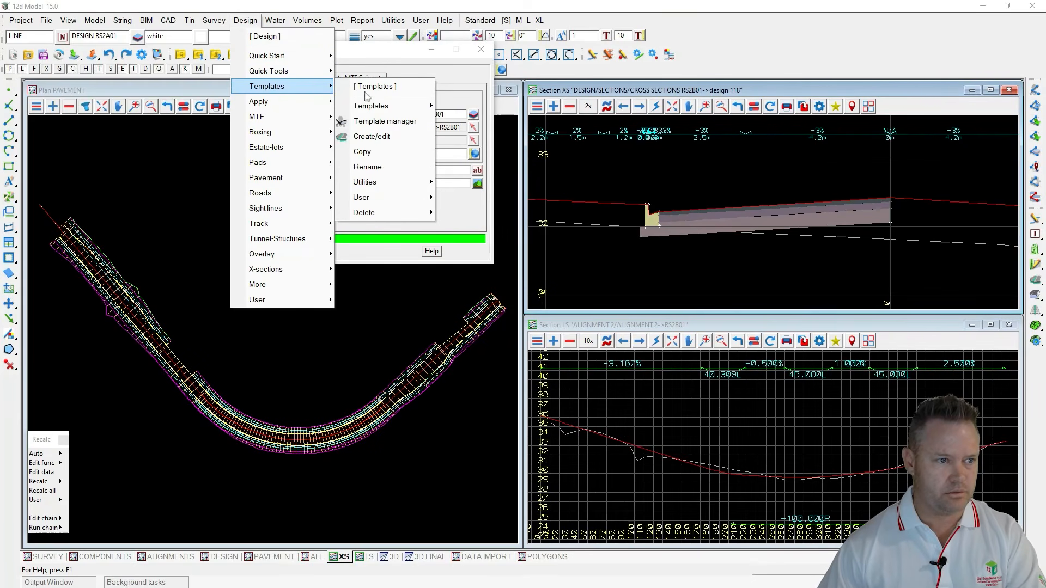
pyautogui.click(371, 139)
pyautogui.click(585, 161)
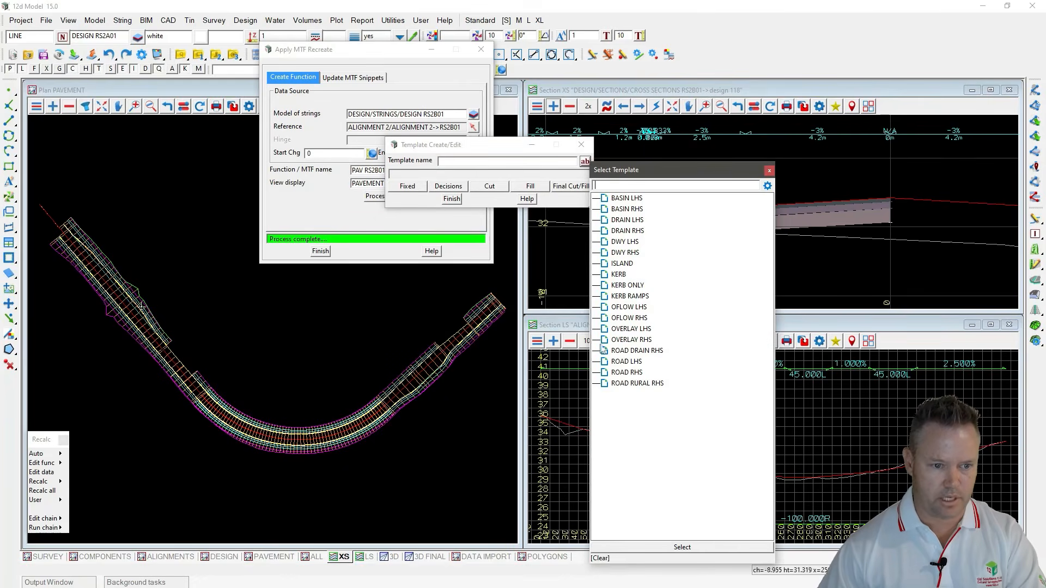
pyautogui.click(622, 374)
pyautogui.doubleClick(622, 374)
pyautogui.click(414, 186)
pyautogui.click(452, 234)
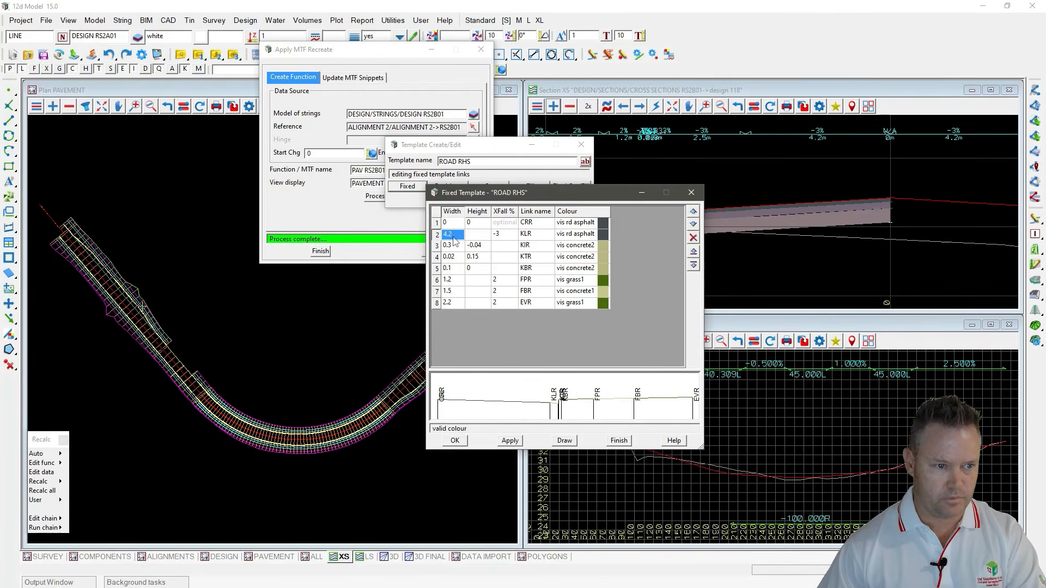
pyautogui.write('3.5')
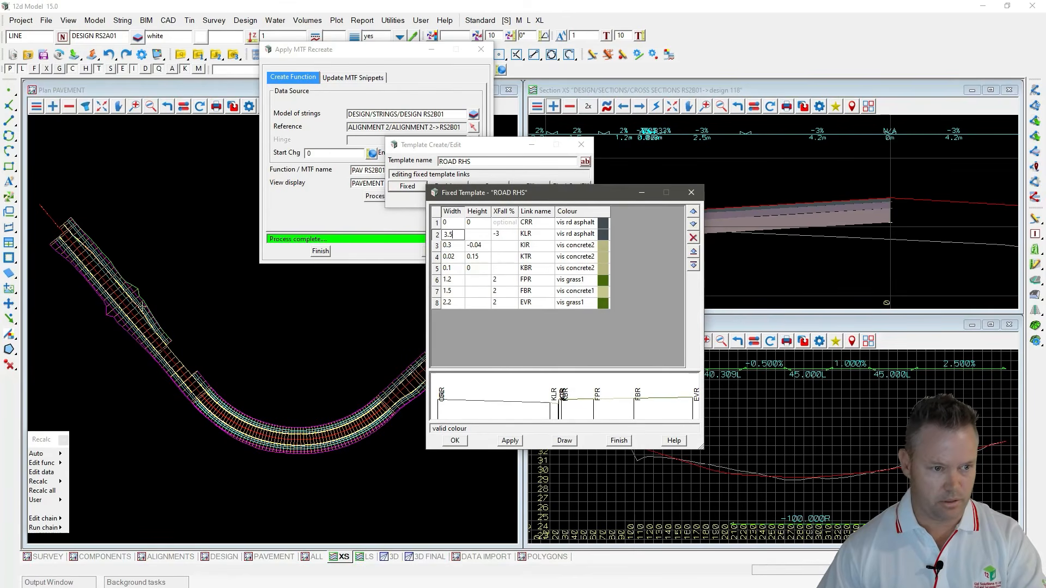
pyautogui.click(463, 441)
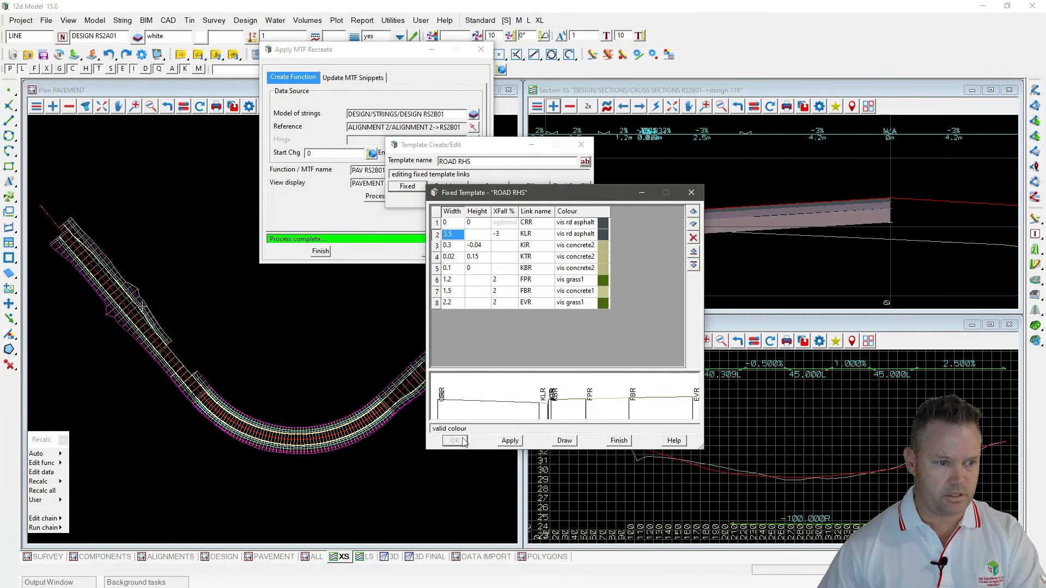
pyautogui.click(452, 198)
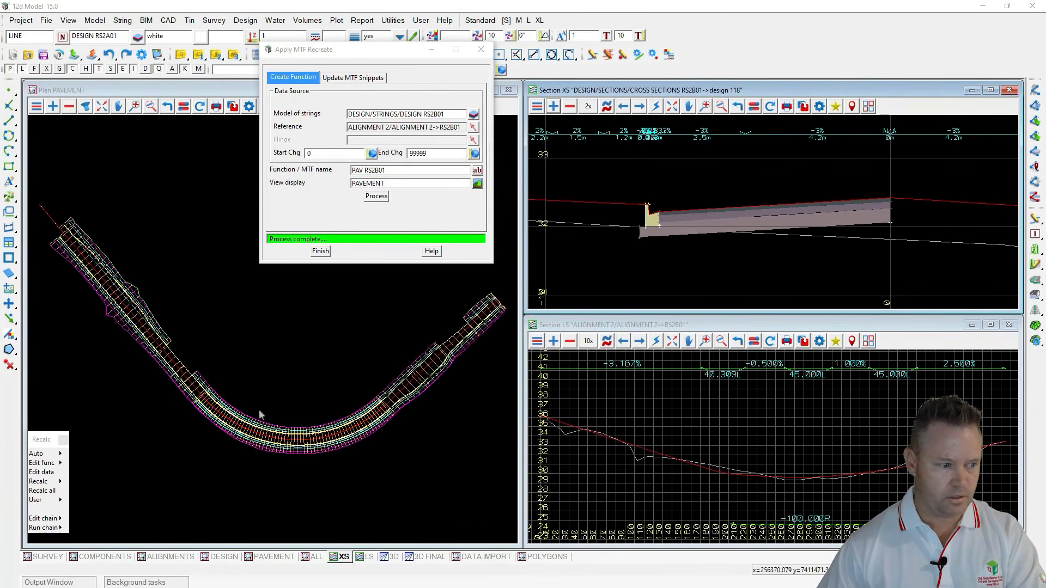
# Step: Recalculate the RS2B01 design function by picking one of its strings in the DESIGN plan
pyautogui.click(227, 558)
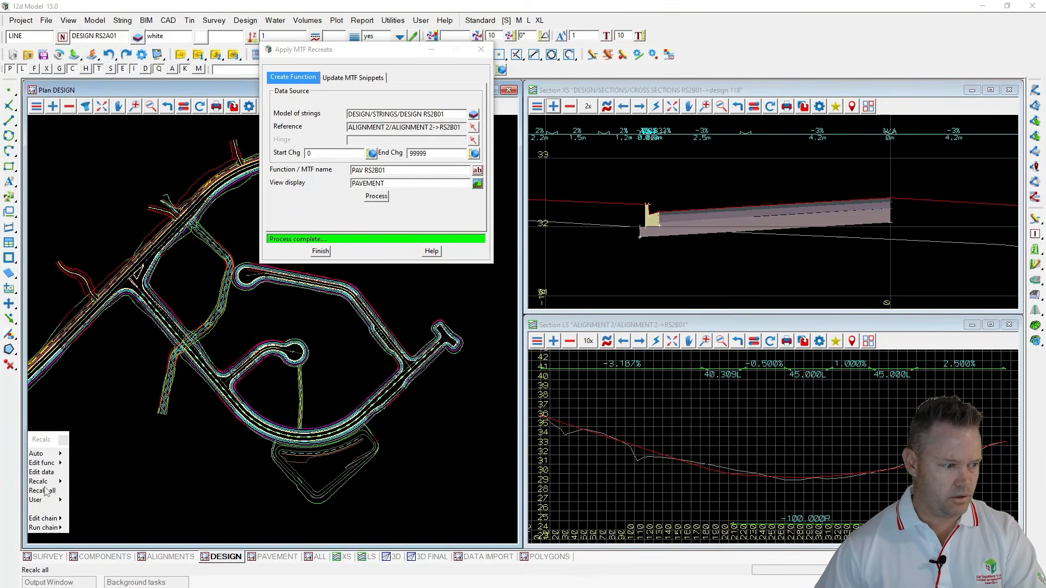
pyautogui.click(234, 422)
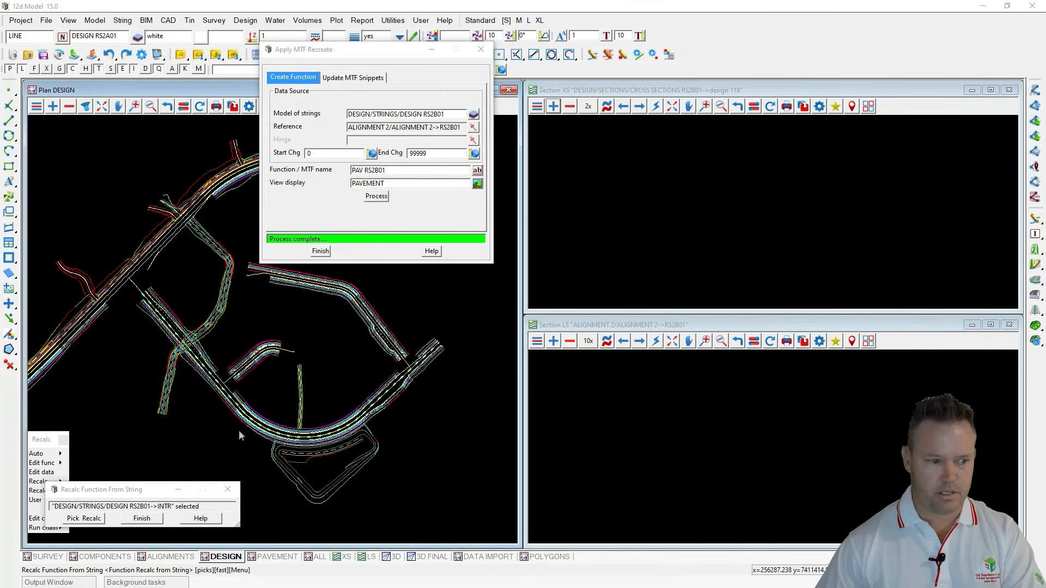
pyautogui.click(142, 518)
# Step: Add the DESIGN RS2B01 strings model to the PAVEMENT plan and compare it with the pavement strings
pyautogui.click(278, 557)
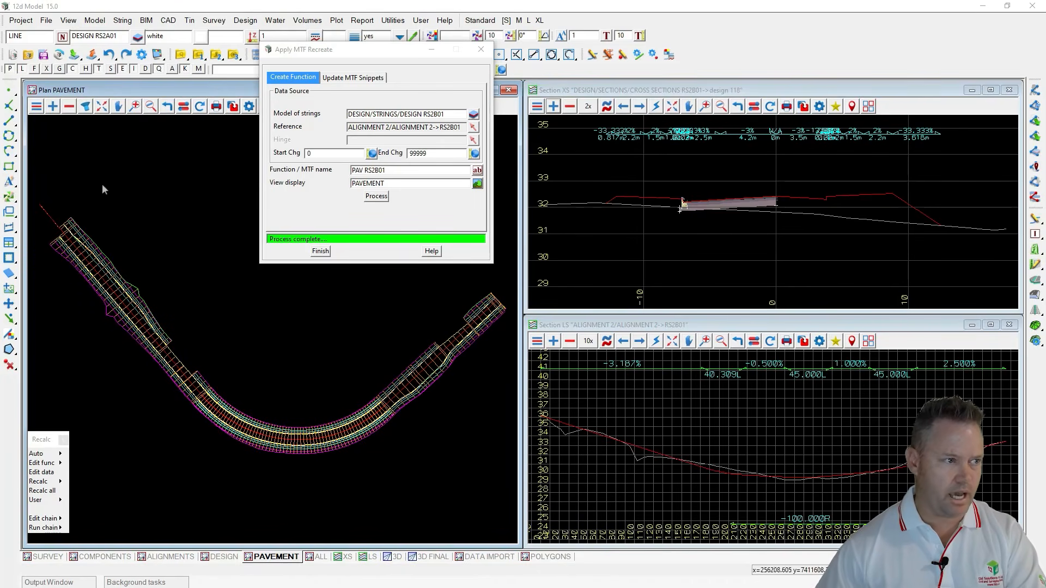
pyautogui.click(52, 107)
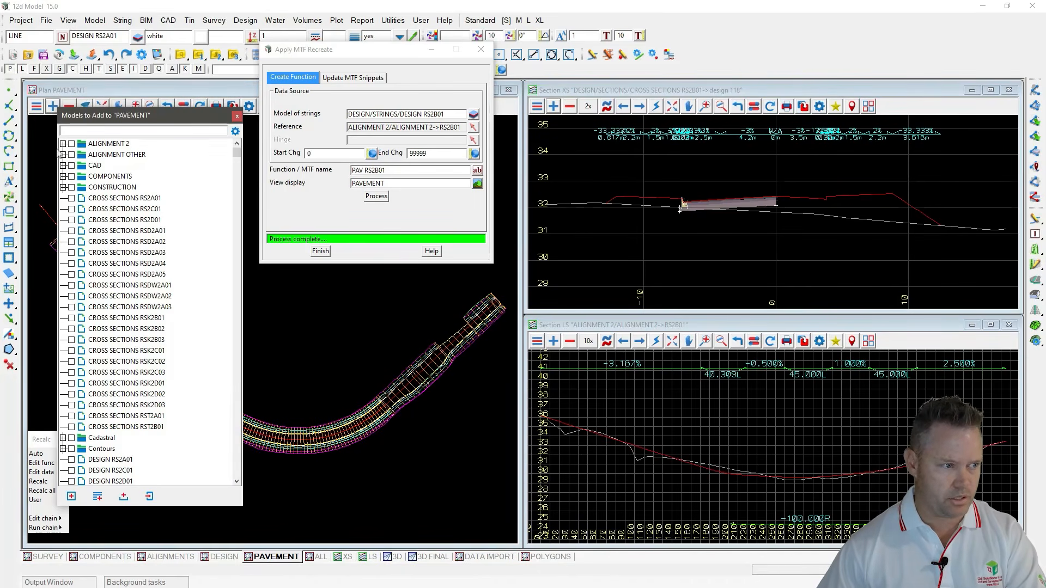
pyautogui.scroll(-5, 120, 242)
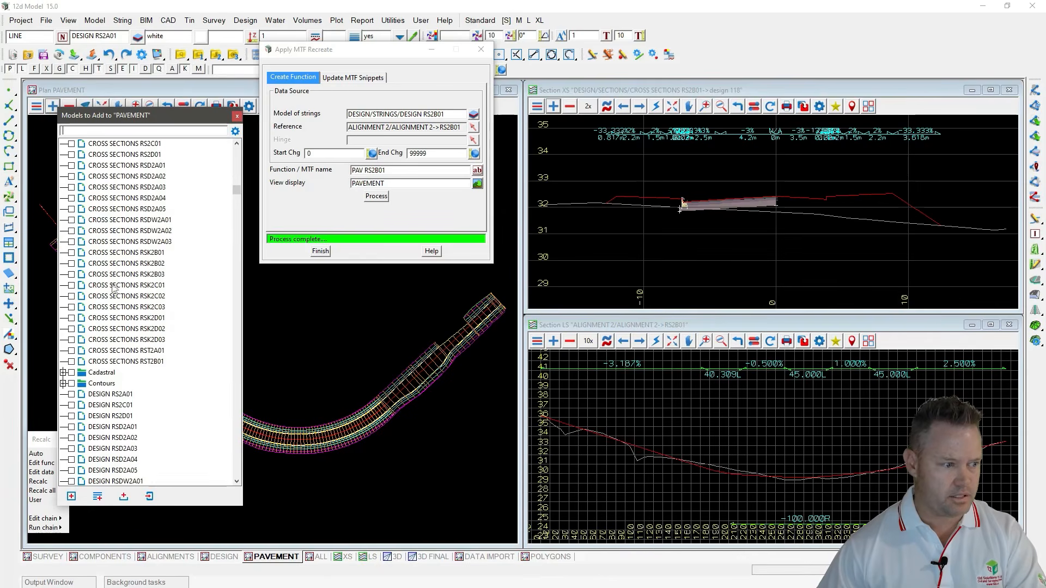
pyautogui.scroll(-10, 107, 309)
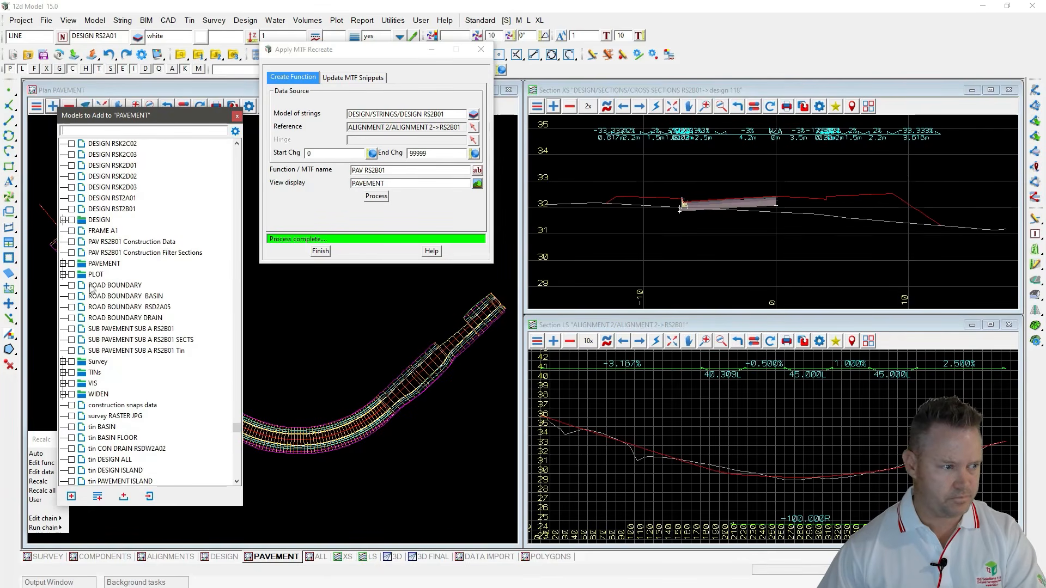
pyautogui.click(64, 220)
pyautogui.click(69, 253)
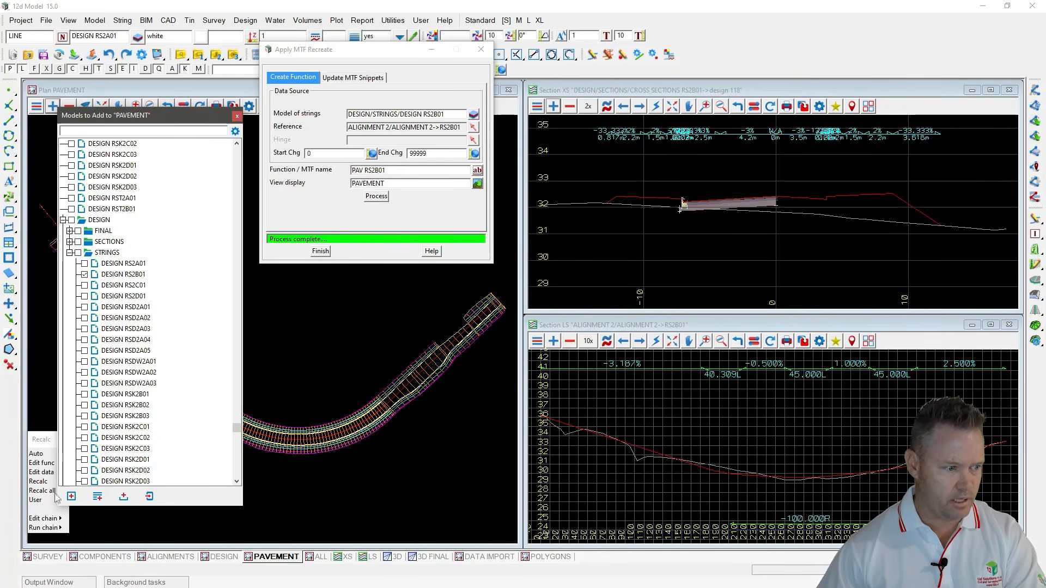
pyautogui.click(71, 496)
pyautogui.scroll(5, 268, 464)
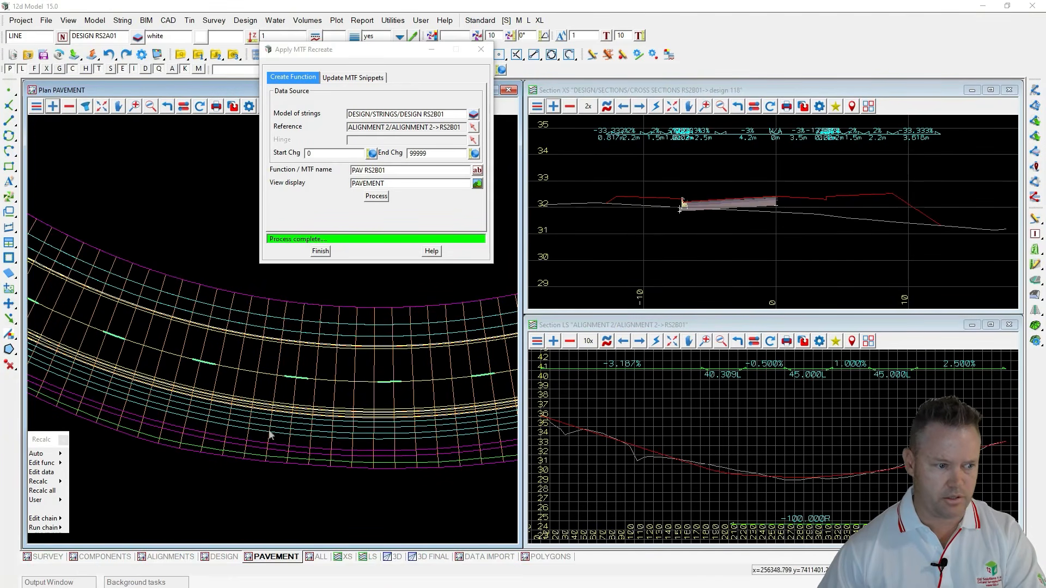
pyautogui.scroll(-2, 264, 412)
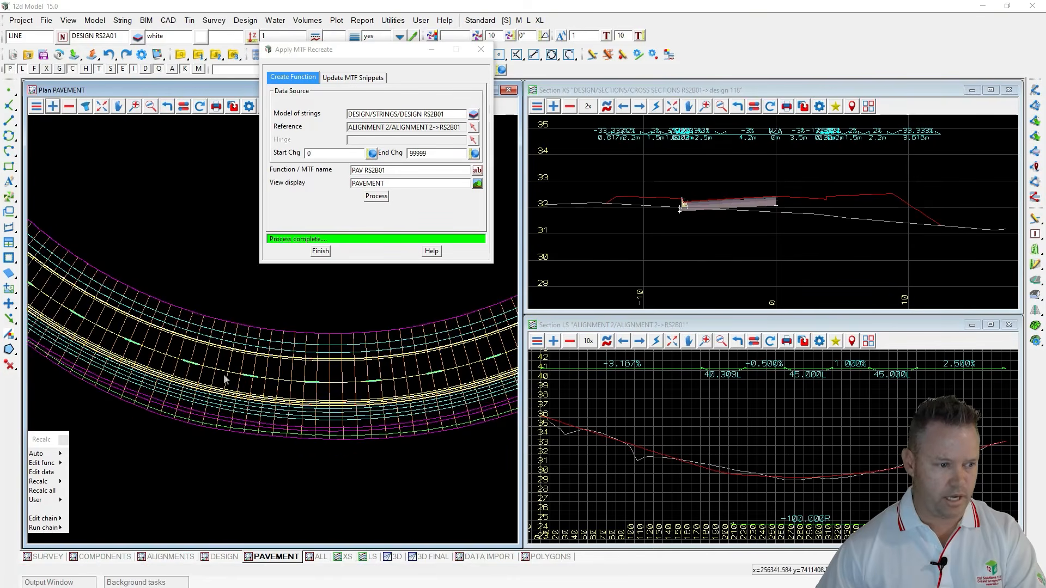
pyautogui.scroll(-1, 254, 409)
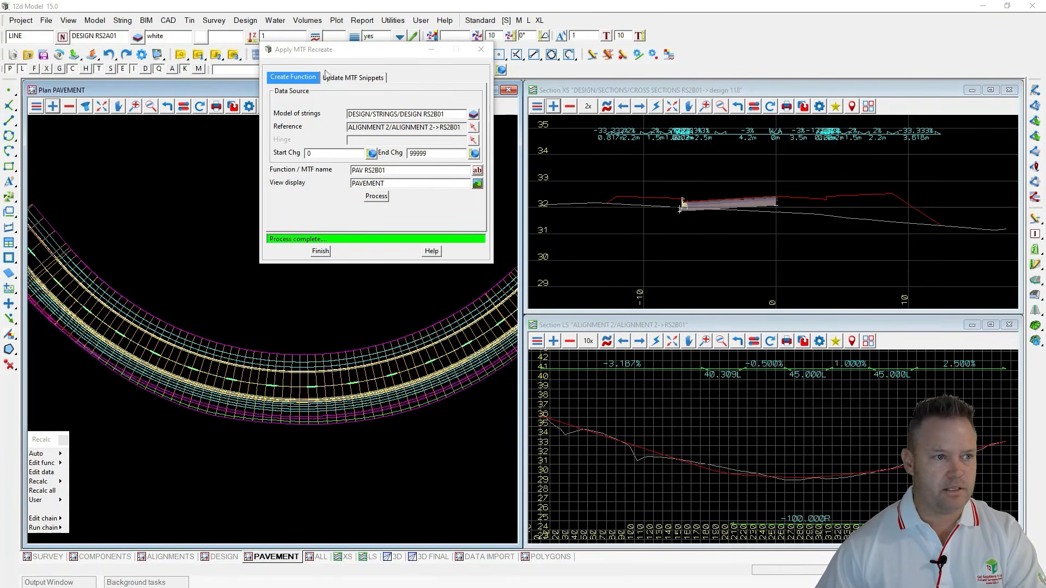
# Step: Update the MTF snippets of the PAV RS2B01 function in Apply MTF Recreate and recalculate it
pyautogui.click(342, 54)
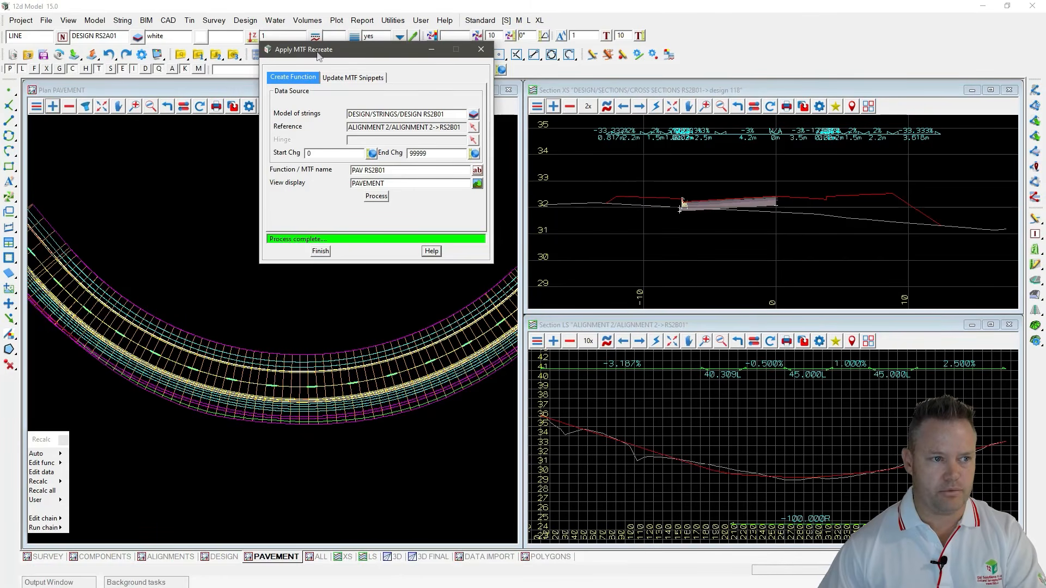
pyautogui.click(352, 78)
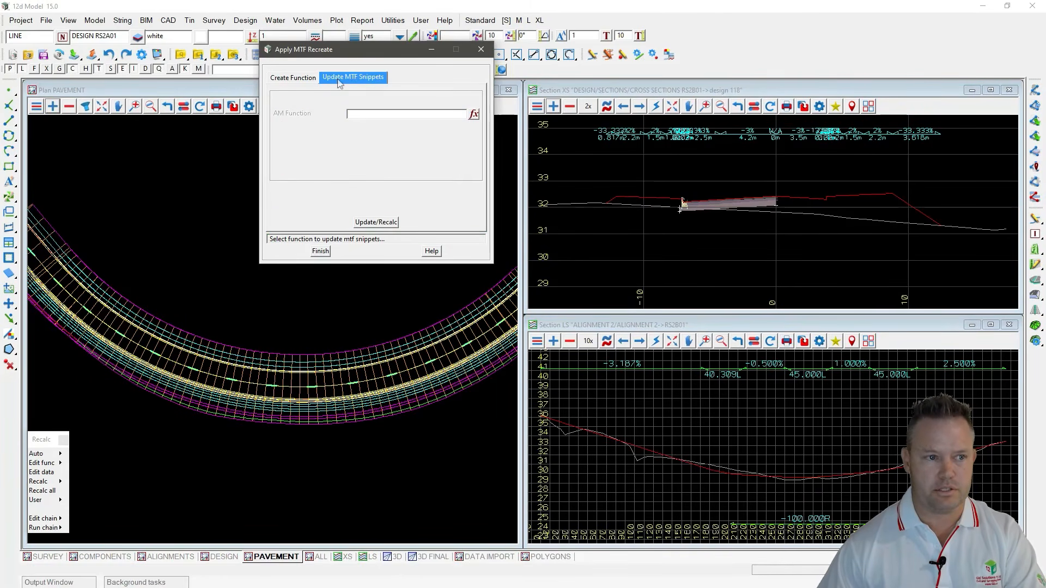
pyautogui.click(474, 114)
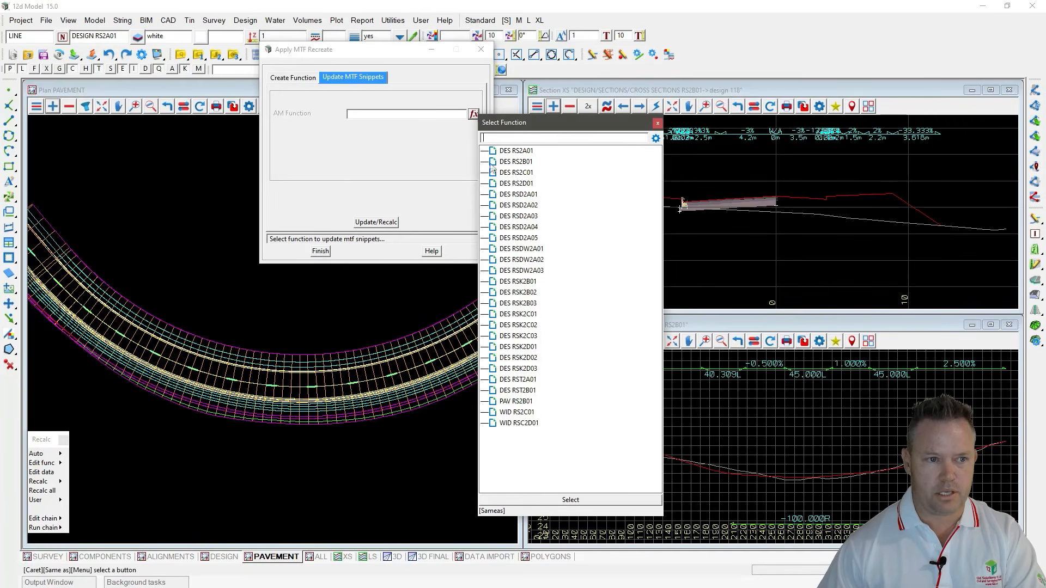
pyautogui.click(519, 402)
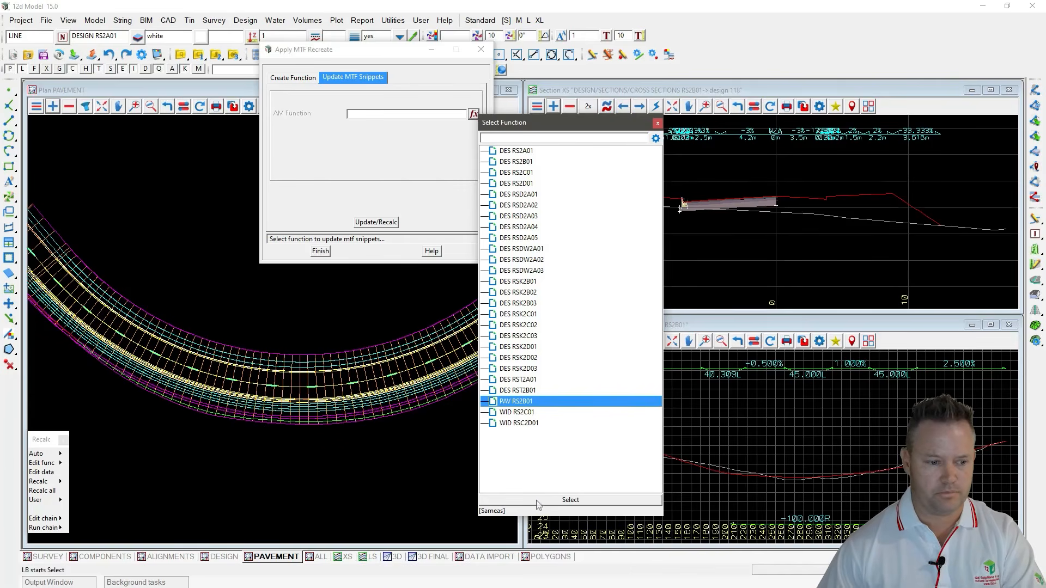
pyautogui.click(571, 500)
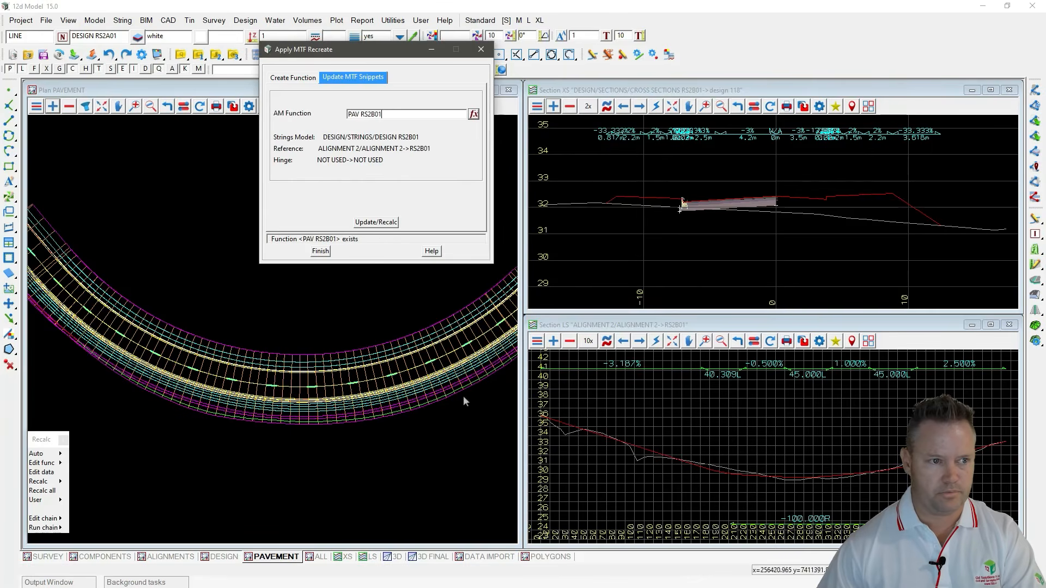
pyautogui.click(369, 225)
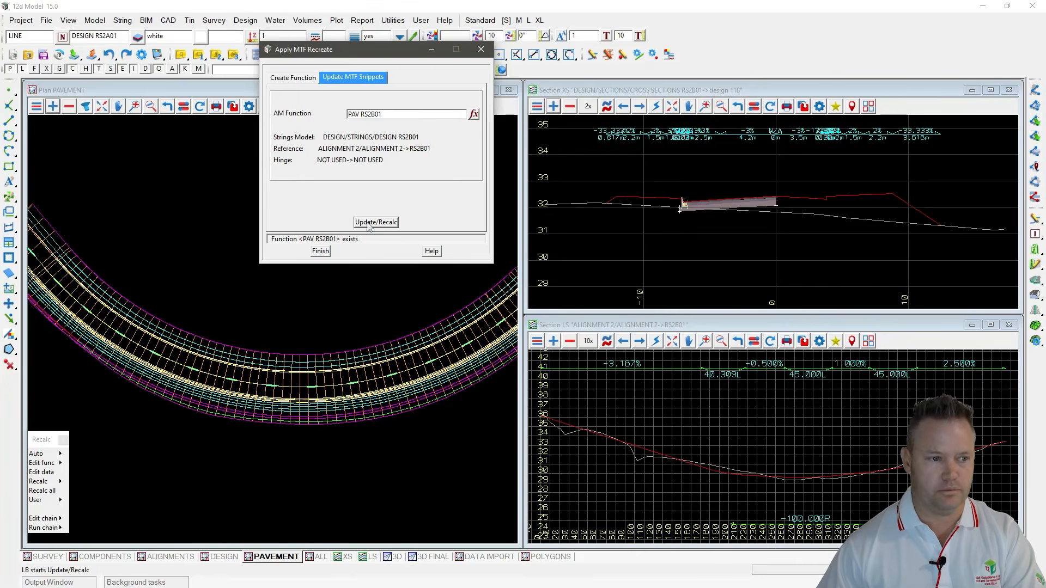